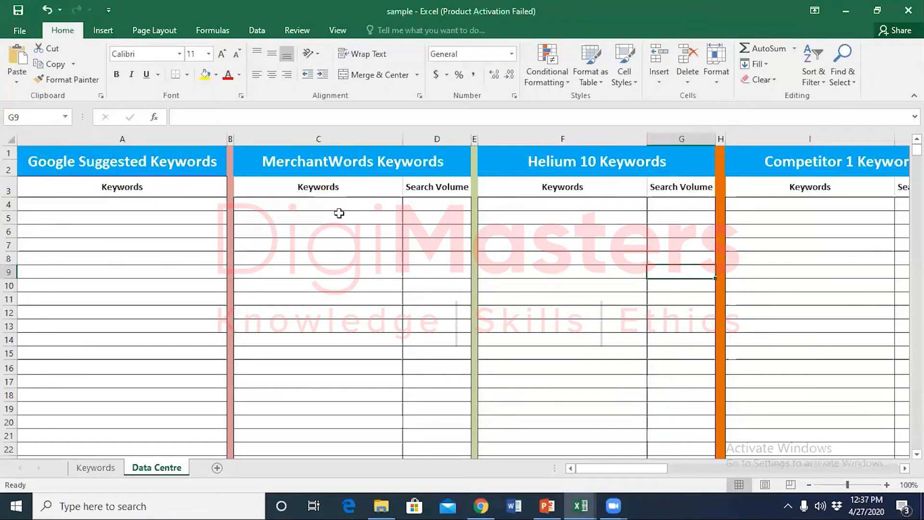
# Step: Look over the keyword sections across the Data Centre sheet, from Google Suggested Keywords through Final Competitors Keywords
pyautogui.moveTo(625, 464); pyautogui.dragTo(790, 468)
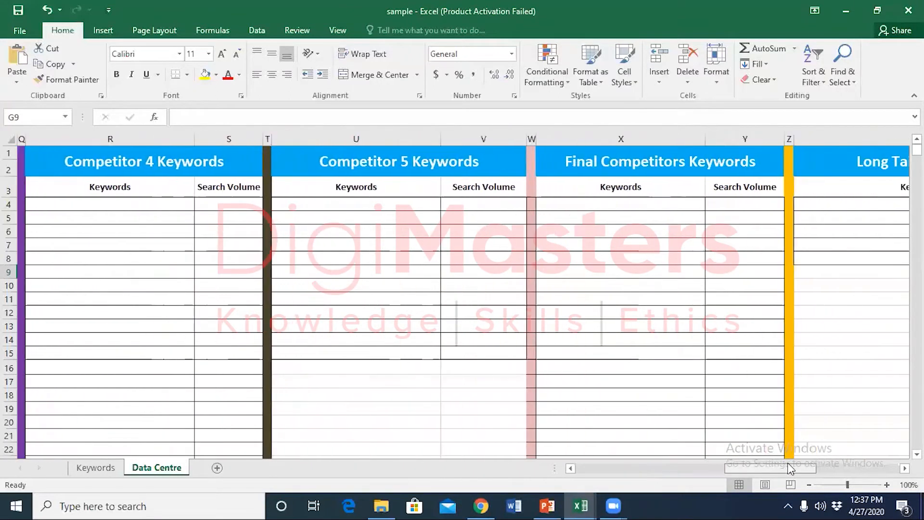
pyautogui.moveTo(790, 468); pyautogui.dragTo(613, 491)
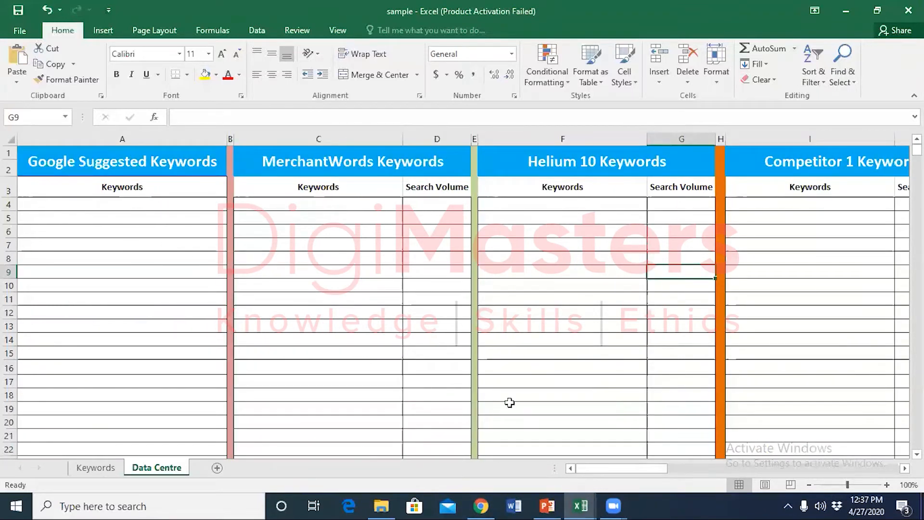
# Step: Switch to Chrome and, on the blank tab, check the keyword extension's preferred location and search volume settings
pyautogui.moveTo(589, 504)
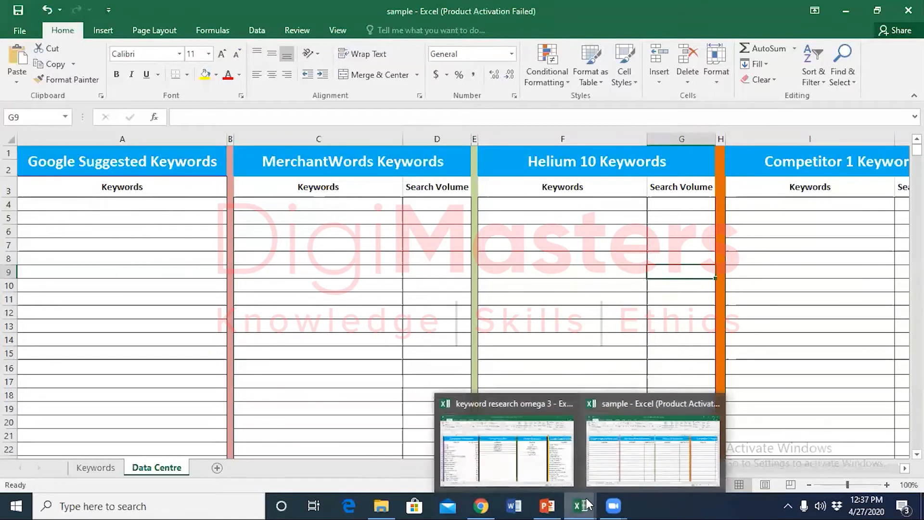
pyautogui.moveTo(481, 505)
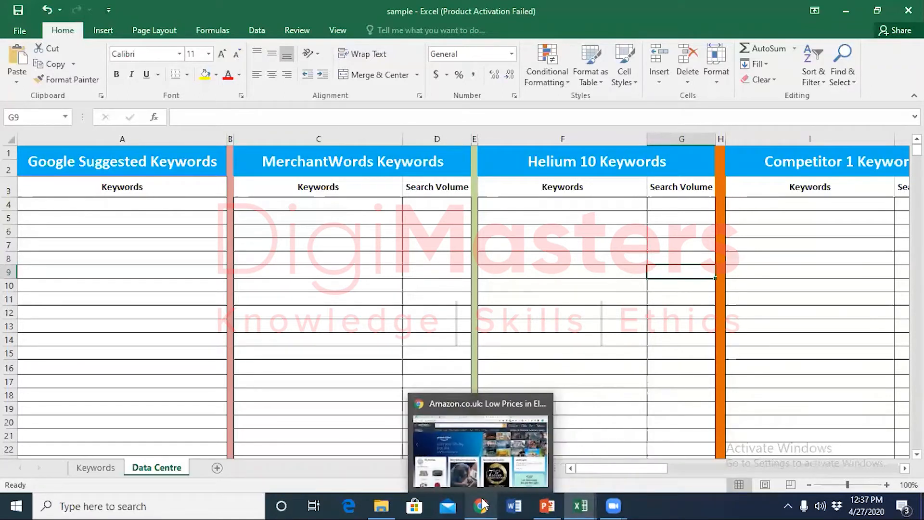
pyautogui.click(479, 464)
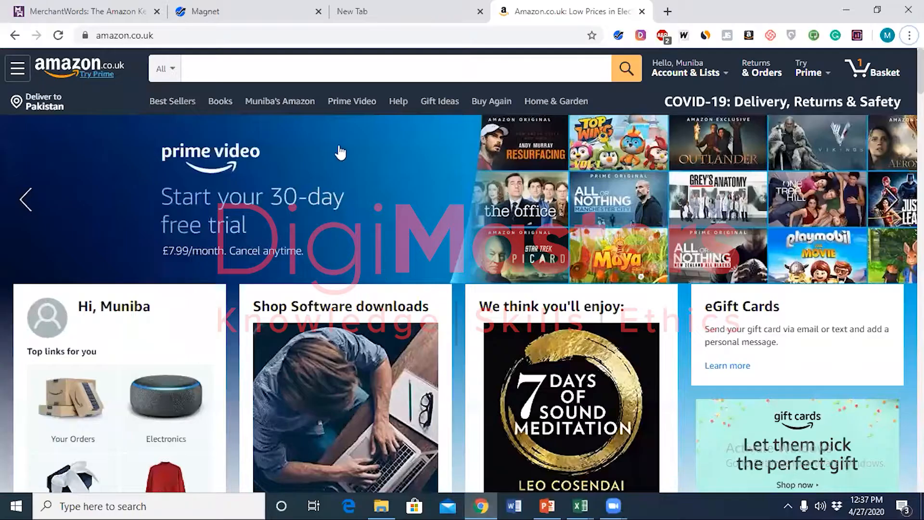
pyautogui.click(333, 23)
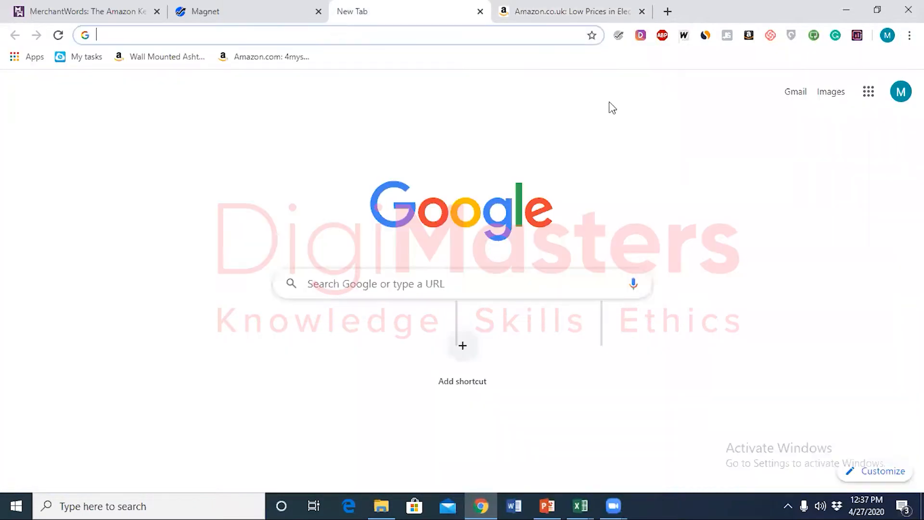
pyautogui.click(858, 42)
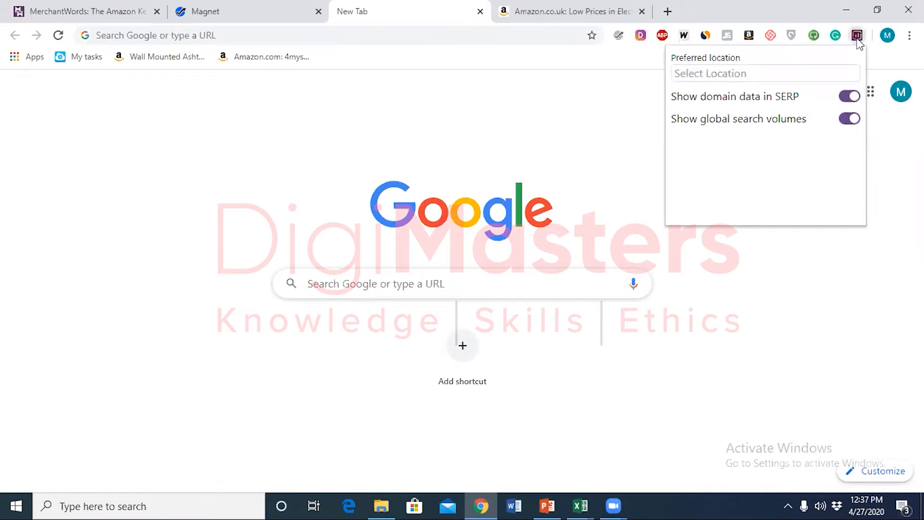
pyautogui.click(303, 110)
# Step: Search Google for "omega 3" from the blank tab
pyautogui.click(305, 36)
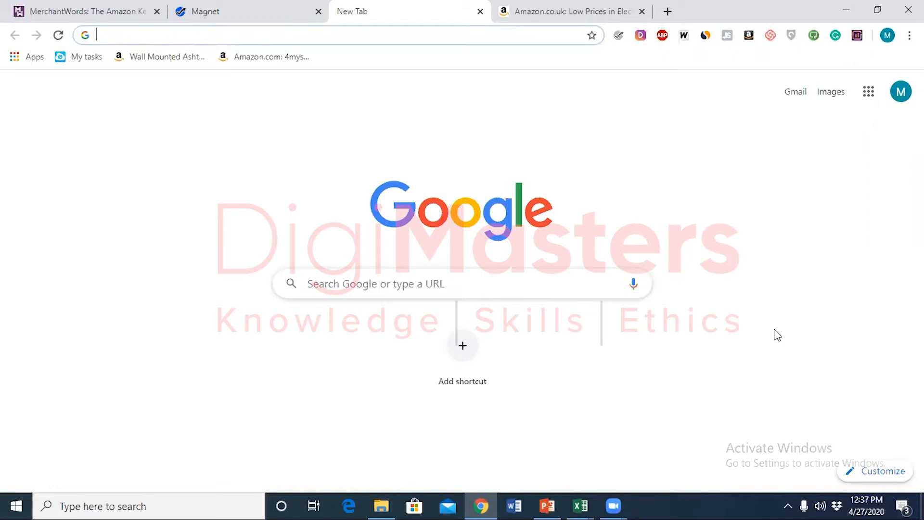
pyautogui.write('omega')
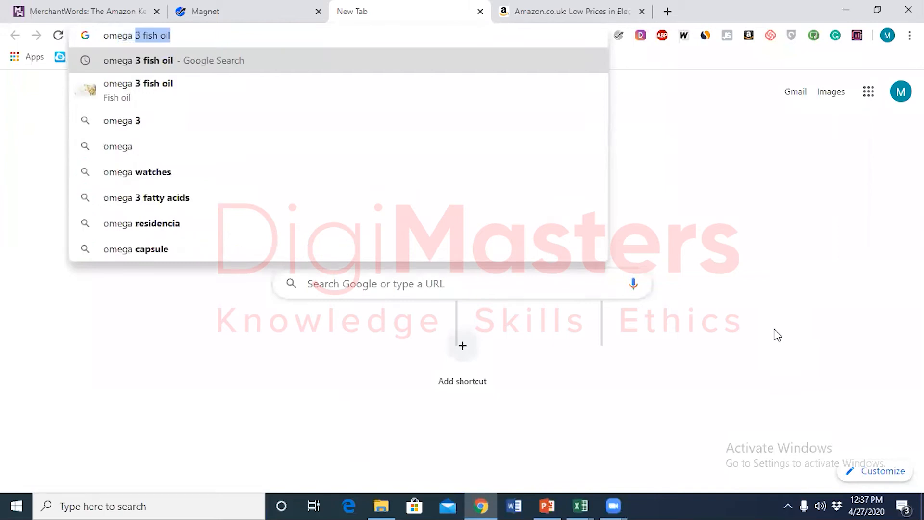
pyautogui.write(' 3')
pyautogui.press('BackSpace')
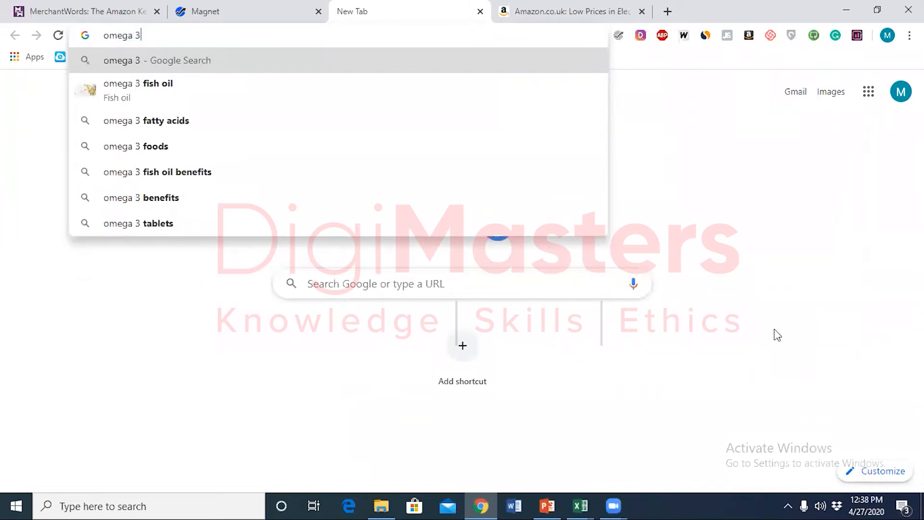
pyautogui.press('Return')
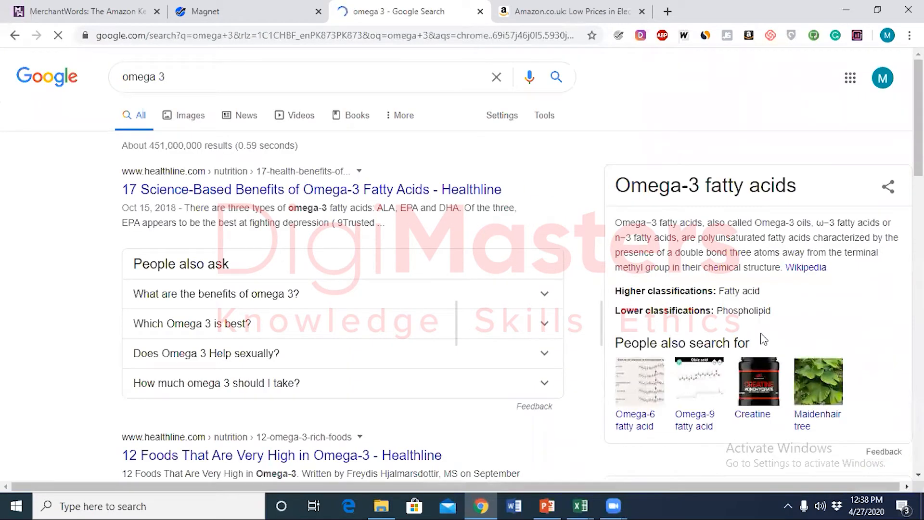
# Step: Examine Surfer's similar keywords and search volumes beside the omega 3 results
pyautogui.scroll(-4, 584, 310)
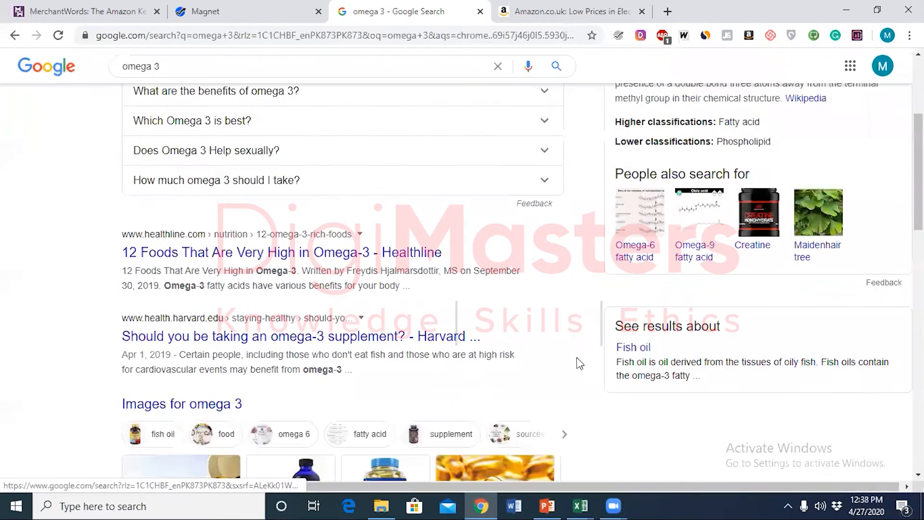
pyautogui.scroll(-5, 585, 311)
pyautogui.scroll(4, 588, 312)
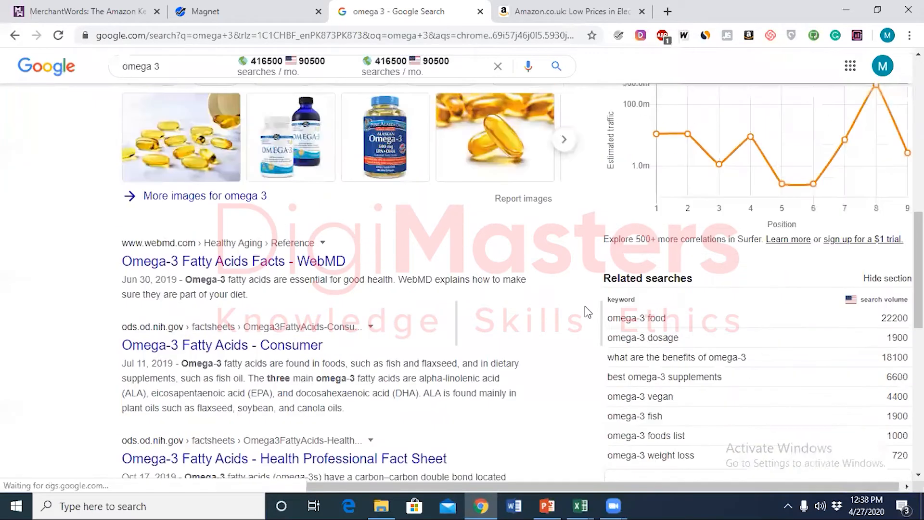
pyautogui.scroll(7, 588, 312)
pyautogui.scroll(4, 588, 312)
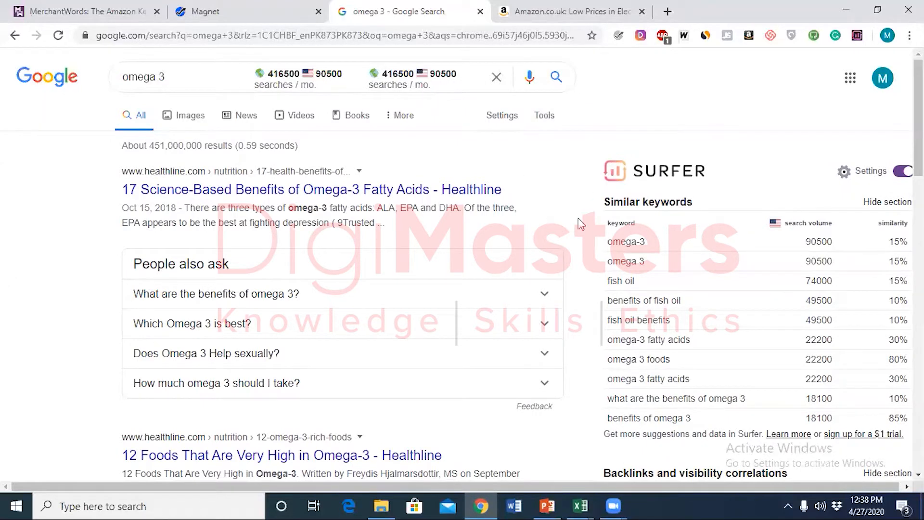
pyautogui.scroll(-3, 578, 220)
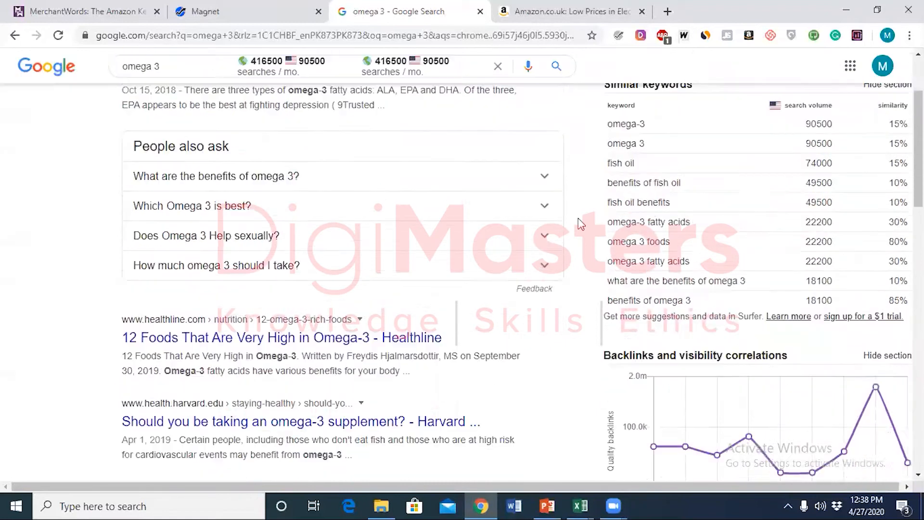
pyautogui.scroll(3, 579, 219)
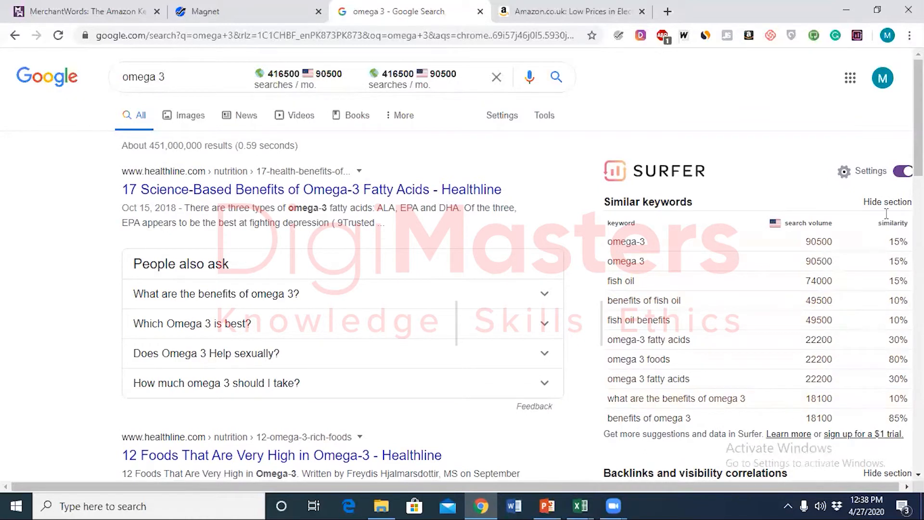
# Step: Turn the Surfer extension off and back on for the results page
pyautogui.click(899, 173)
pyautogui.click(899, 173)
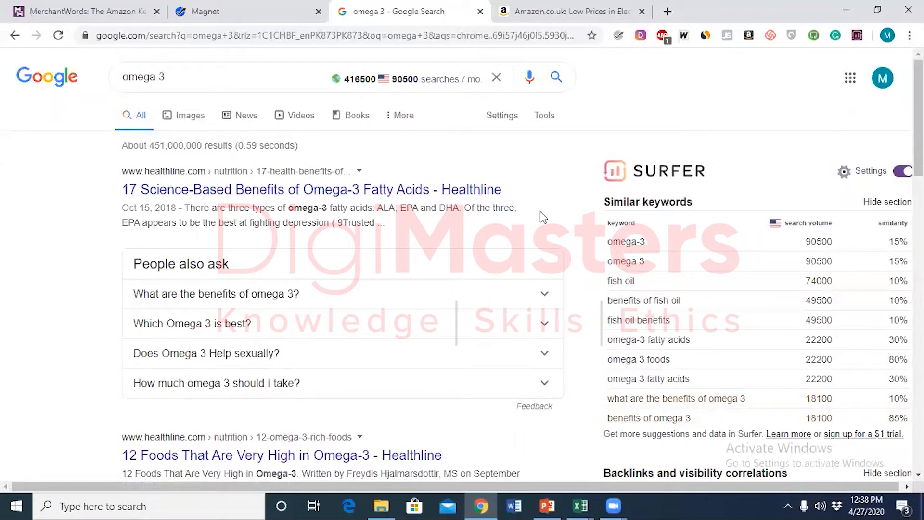
# Step: Review Surfer's similar keywords, backlink and traffic charts, and related searches for omega 3
pyautogui.scroll(-1, 714, 409)
pyautogui.scroll(-6, 714, 409)
pyautogui.scroll(5, 698, 359)
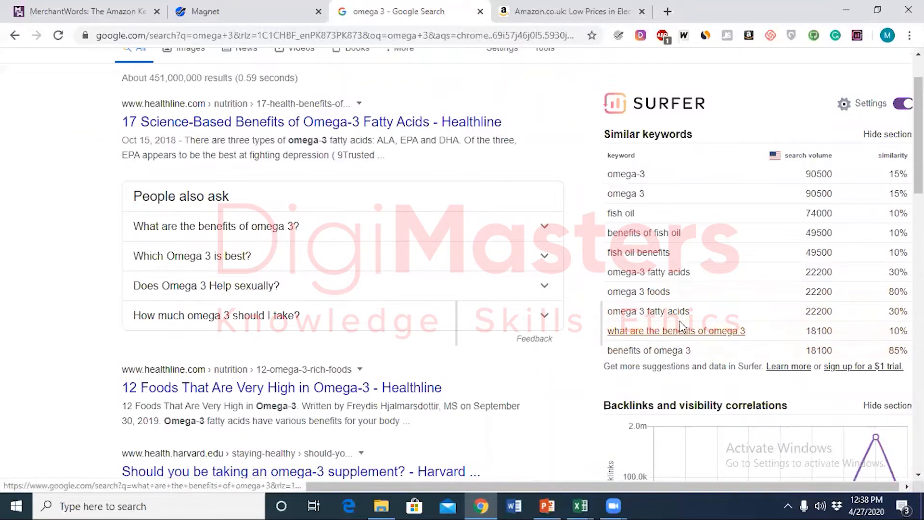
pyautogui.scroll(-12, 722, 284)
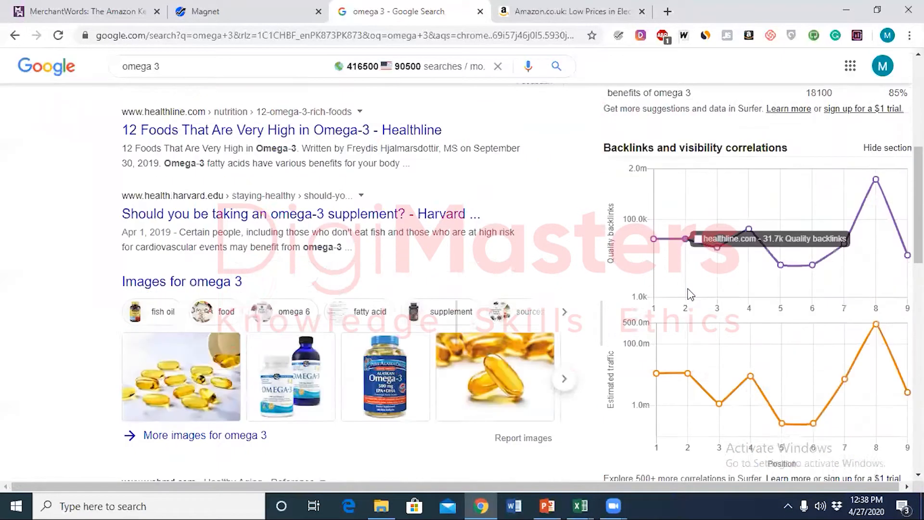
pyautogui.scroll(-1, 606, 311)
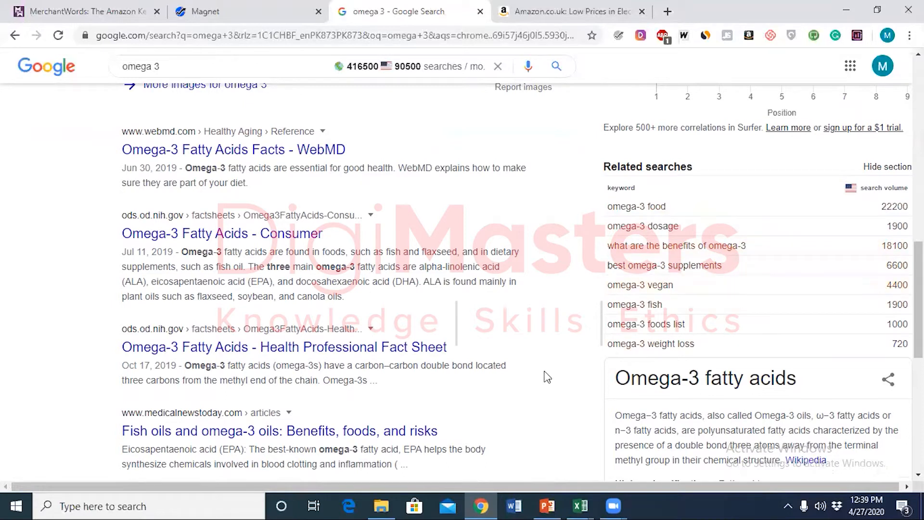
pyautogui.scroll(-1, 562, 311)
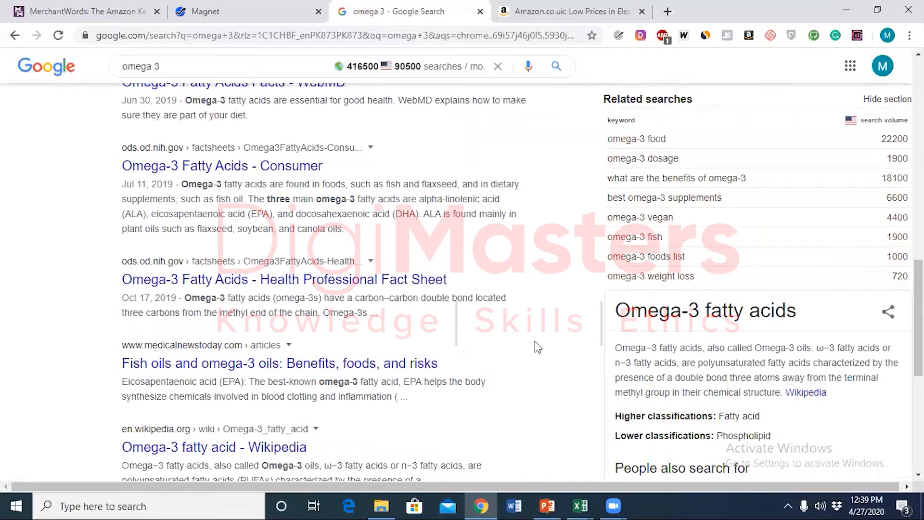
pyautogui.scroll(-7, 538, 347)
pyautogui.scroll(8, 576, 295)
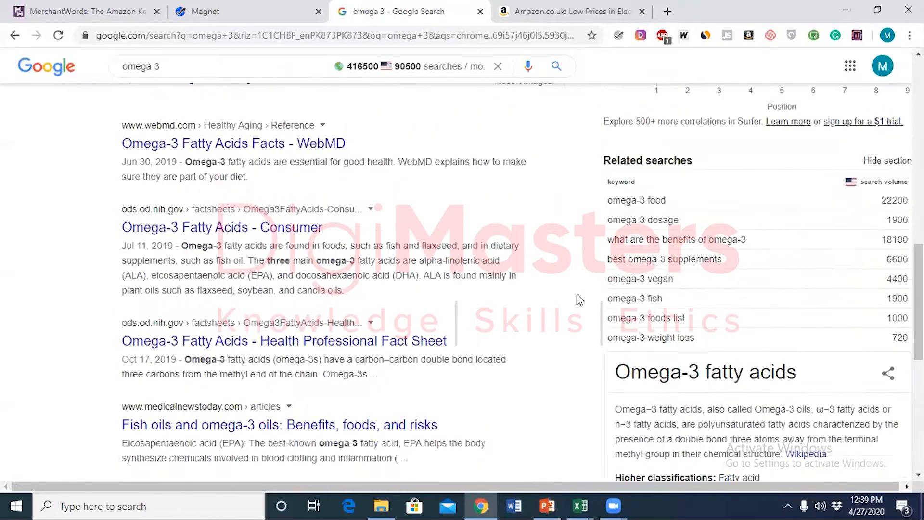
pyautogui.scroll(12, 577, 295)
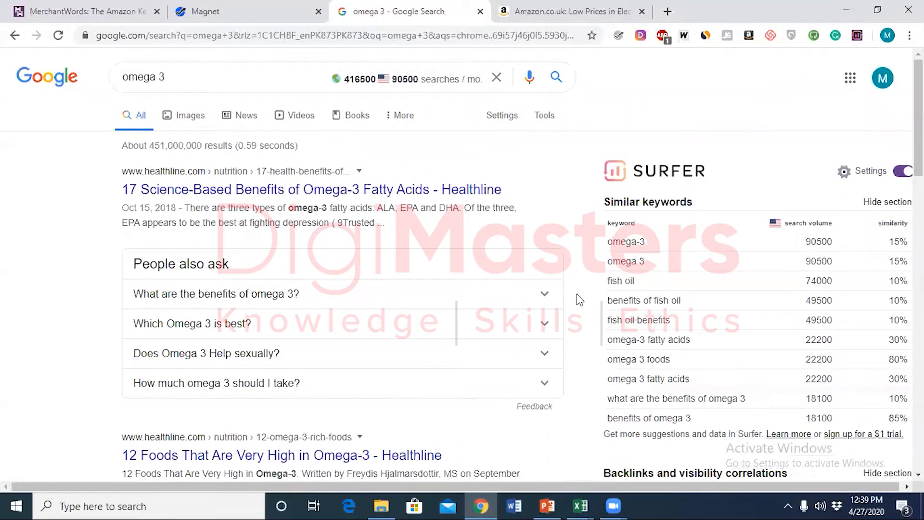
# Step: Check the keyword columns in the sample workbook in Excel and return to the Google results in Chrome
pyautogui.moveTo(582, 503)
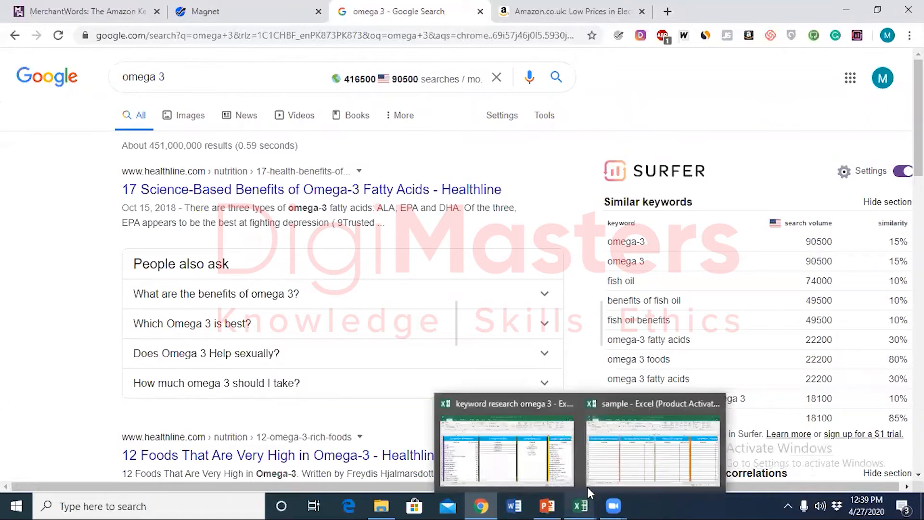
pyautogui.click(654, 450)
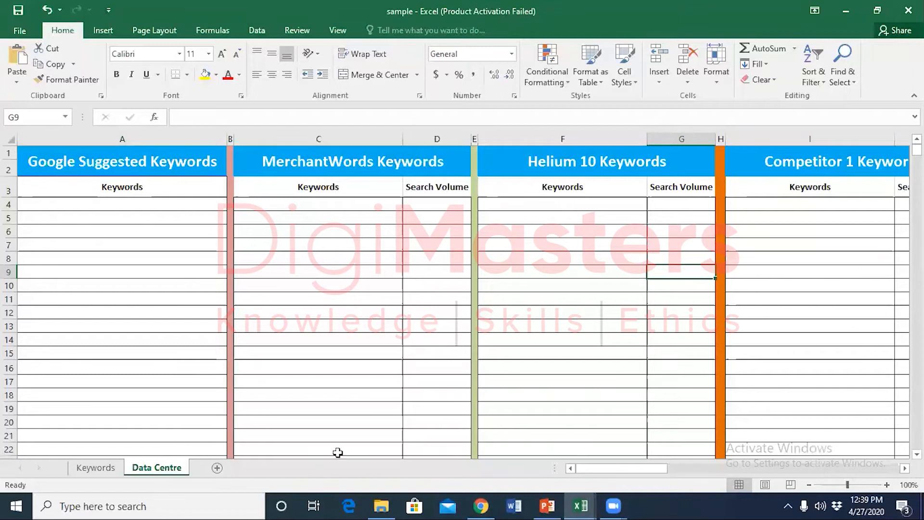
pyautogui.click(482, 503)
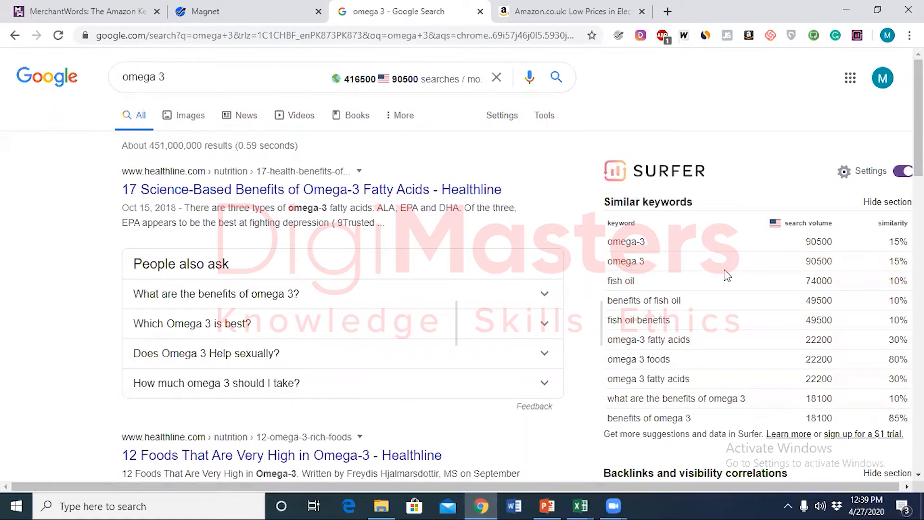
# Step: Select every row of Surfer's Similar keywords table, from "omega-3" to "benefits of omega 3", including search volume and similarity
pyautogui.scroll(-5, 726, 287)
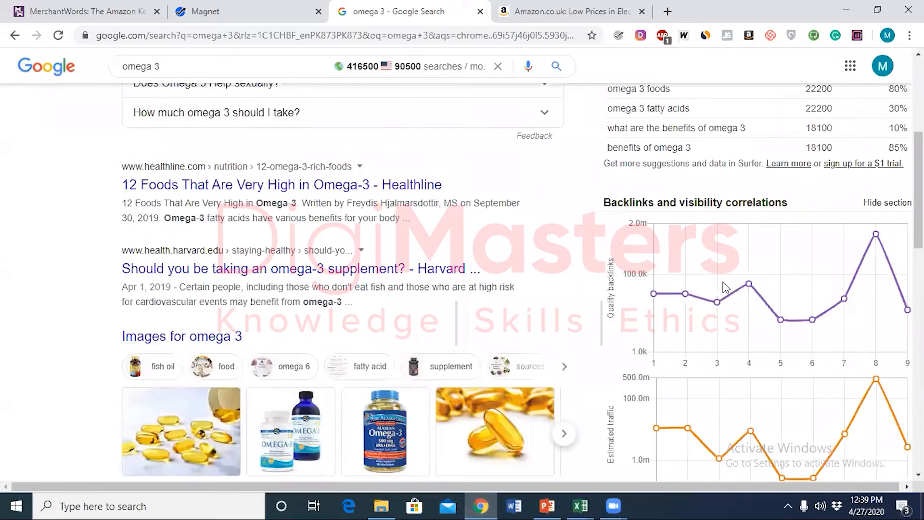
pyautogui.scroll(5, 726, 288)
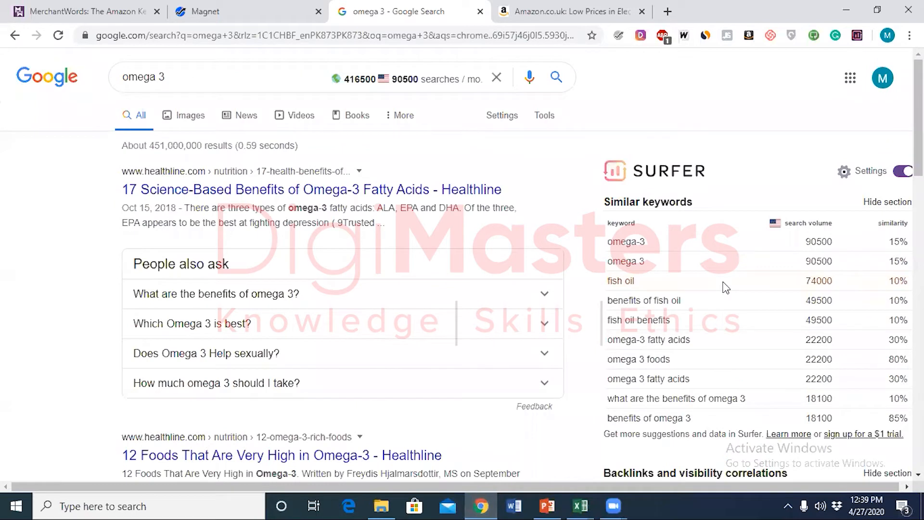
pyautogui.moveTo(648, 243); pyautogui.dragTo(719, 418)
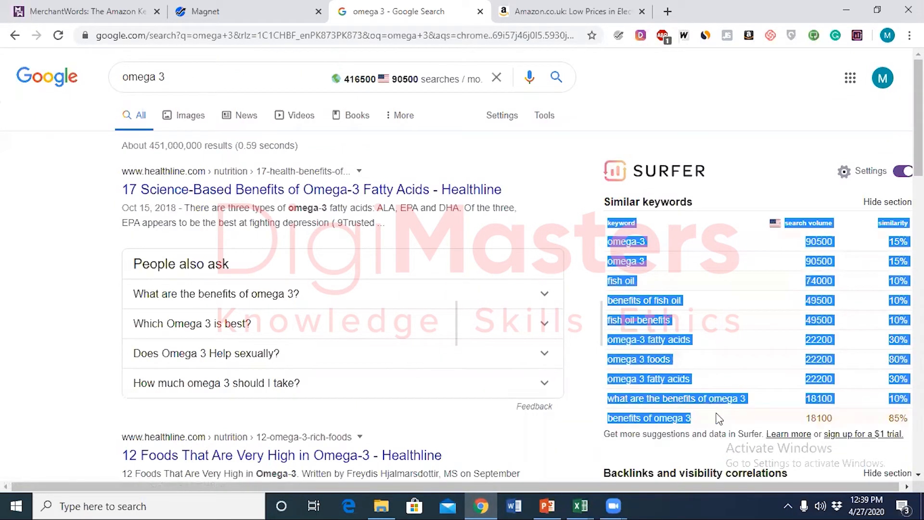
pyautogui.click(605, 241)
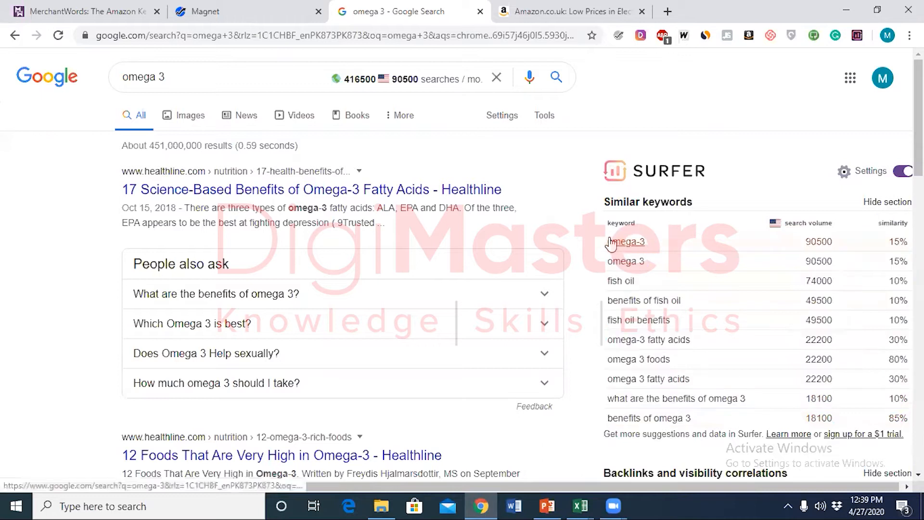
pyautogui.moveTo(605, 241); pyautogui.dragTo(898, 418)
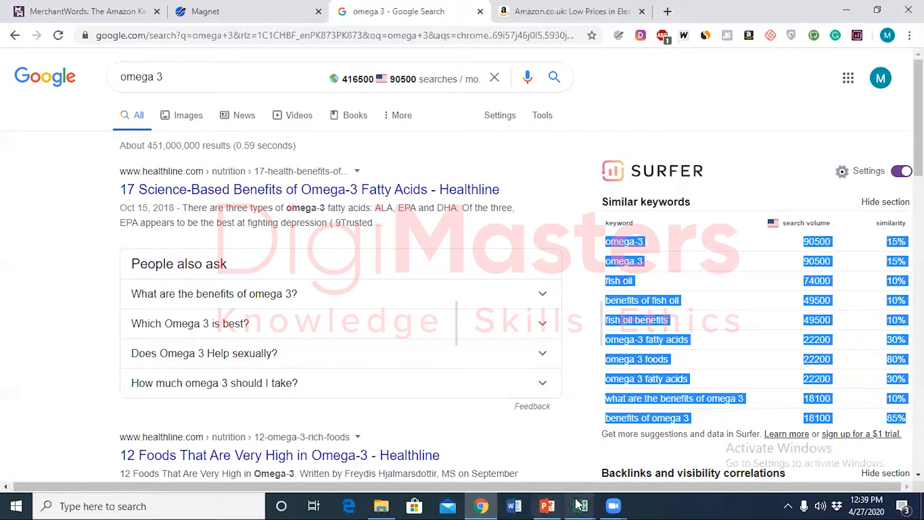
# Step: Switch to the "keyword research omega 3" workbook in Excel and look over its filled keyword columns
pyautogui.moveTo(581, 505)
pyautogui.click(506, 466)
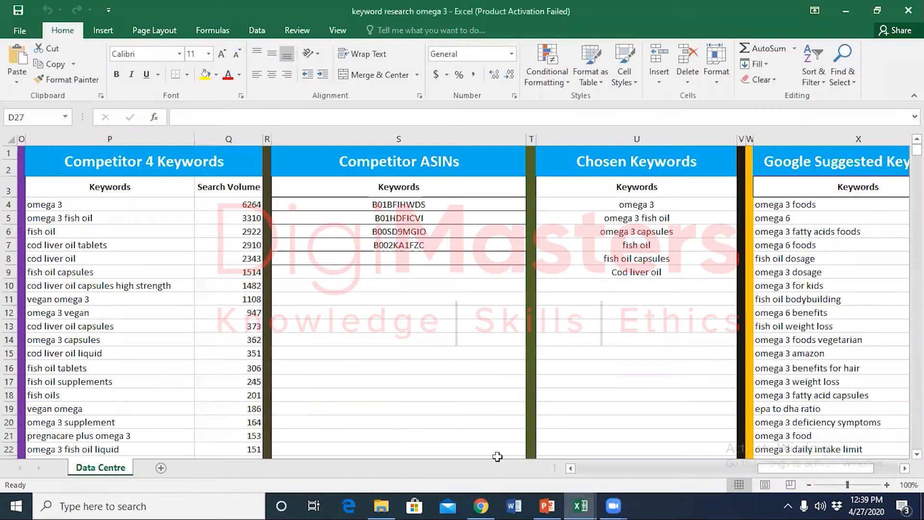
pyautogui.moveTo(777, 466); pyautogui.dragTo(574, 476)
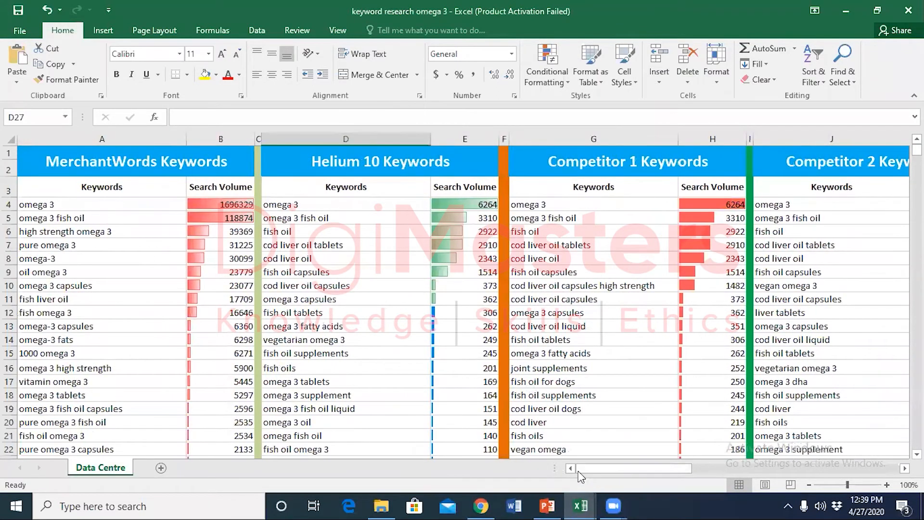
# Step: Create a new workbook and paste the copied Surfer similar keywords table, with search volume and similarity, starting at cell A1
pyautogui.moveTo(581, 505)
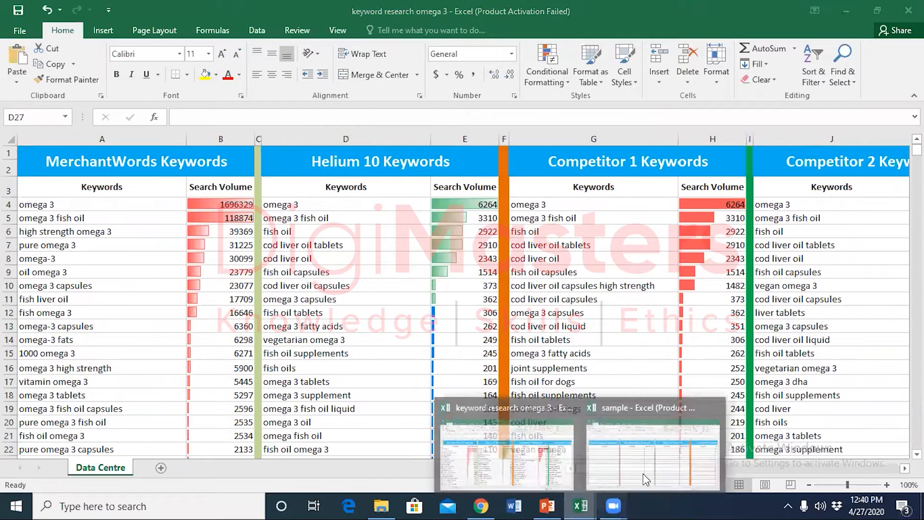
pyautogui.click(660, 436)
pyautogui.click(91, 201)
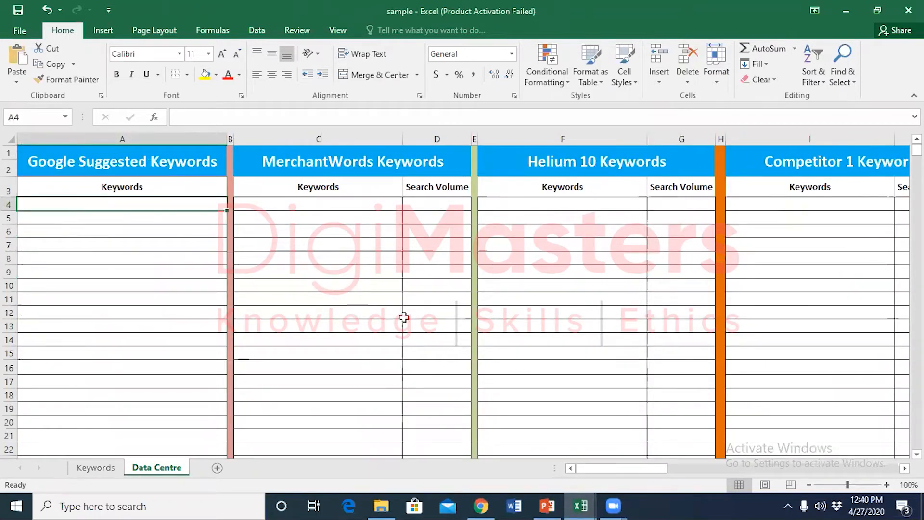
pyautogui.hotkey('ctrl', 'n')
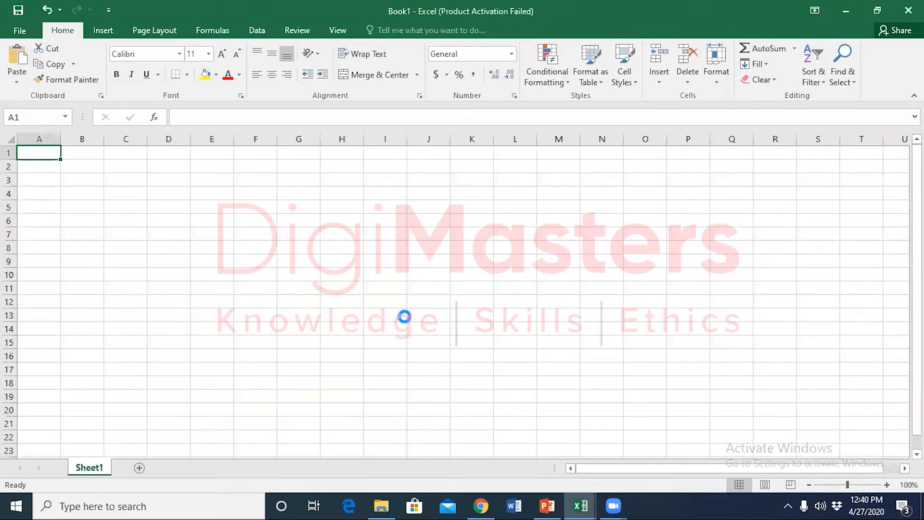
pyautogui.click(96, 206)
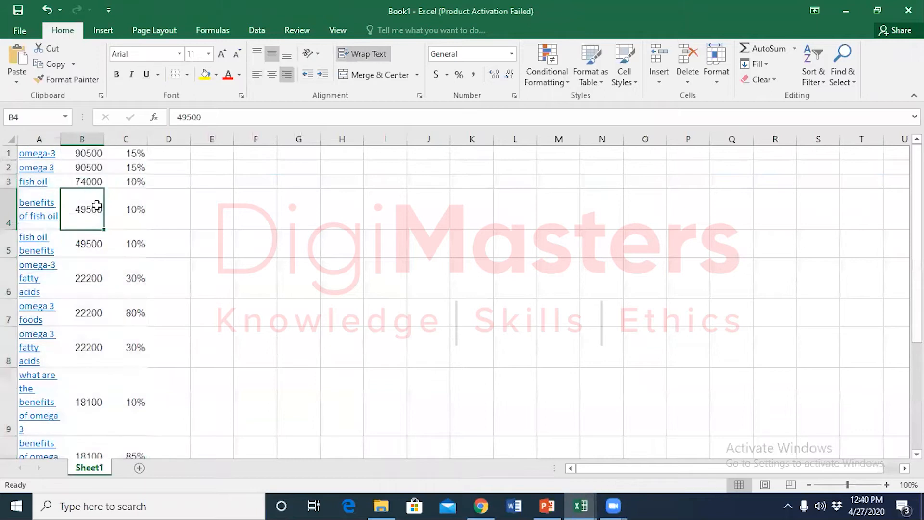
pyautogui.click(52, 157)
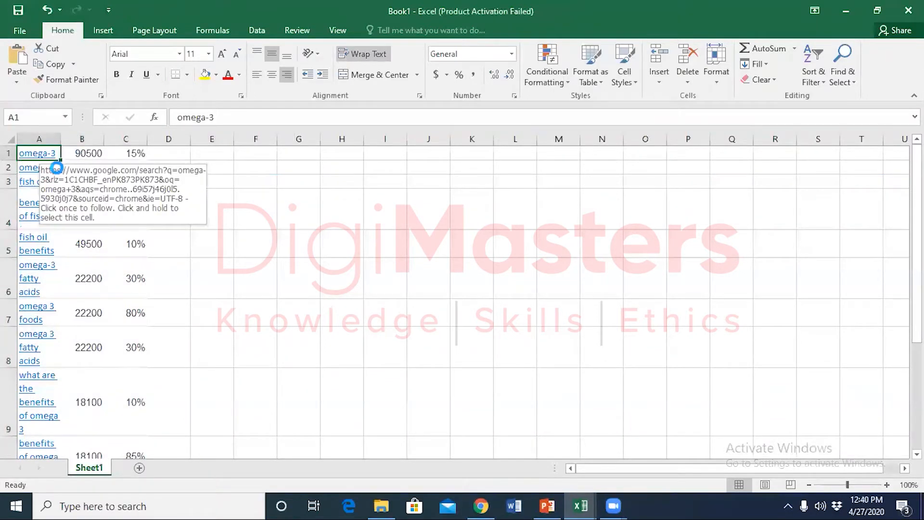
pyautogui.click(332, 331)
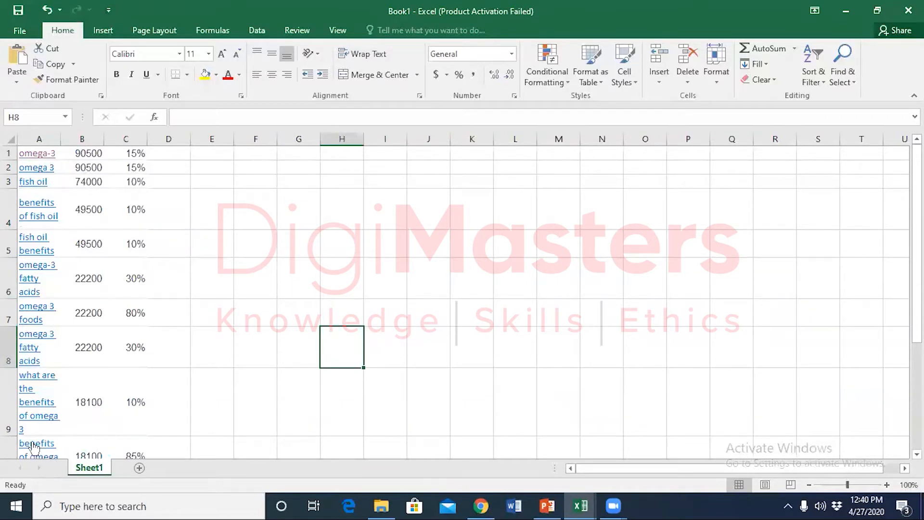
# Step: Return to the sample workbook and enter "omega 3" in cell A4 of the Google Suggested Keywords column
pyautogui.click(581, 504)
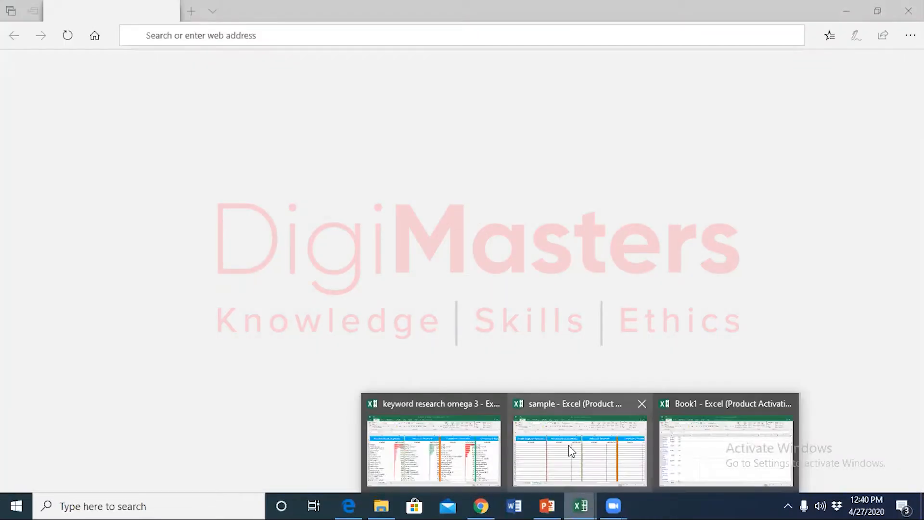
pyautogui.click(570, 451)
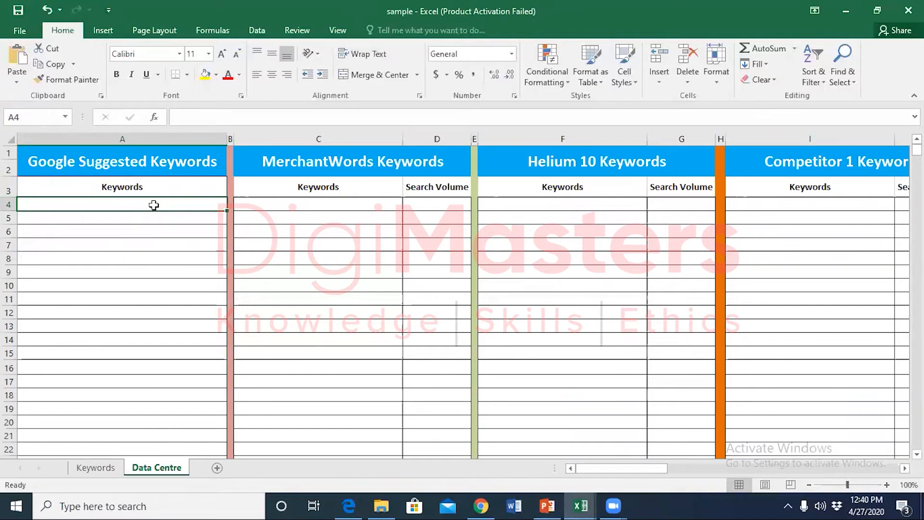
pyautogui.write('omaga')
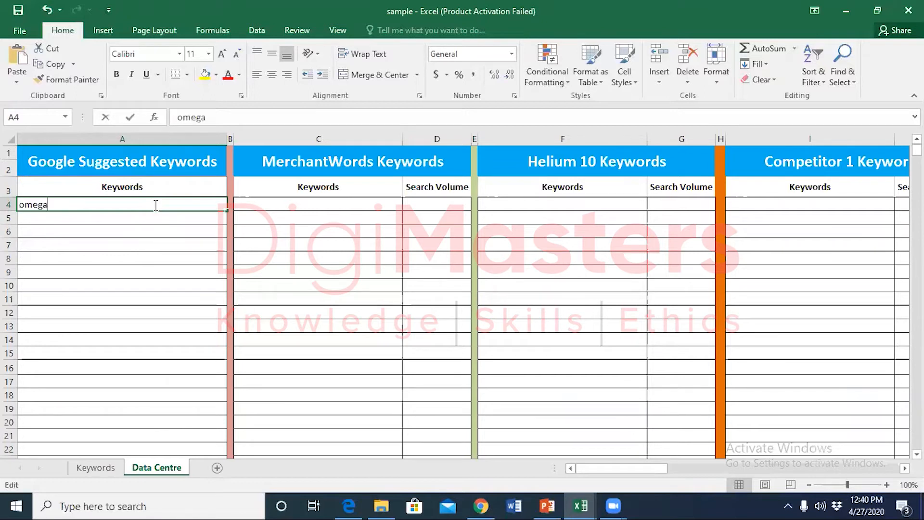
pyautogui.press('BackSpace')
pyautogui.press('BackSpace')
pyautogui.press('BackSpace')
pyautogui.write('e')
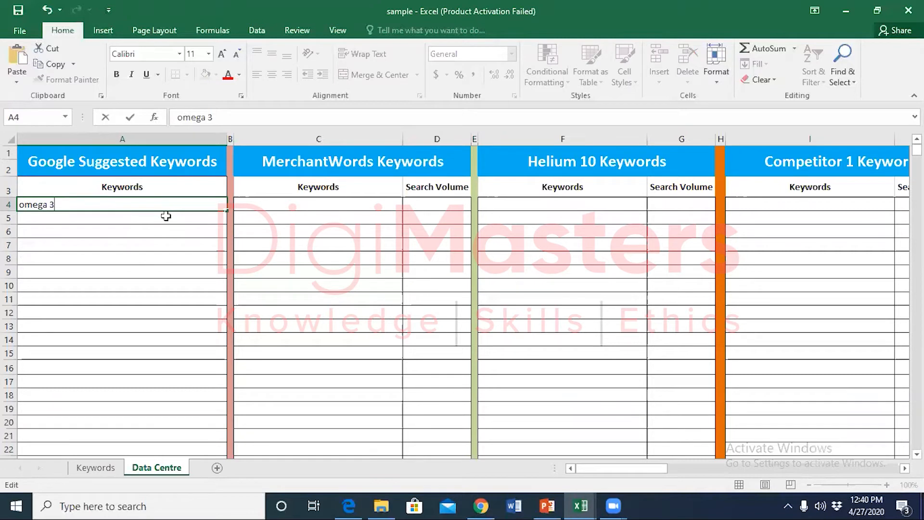
# Step: Add "omega 3 fish oil" in A5 and "omega 3 supplments" in A6 of the Google Suggested Keywords column
pyautogui.doubleClick(165, 219)
pyautogui.write('o')
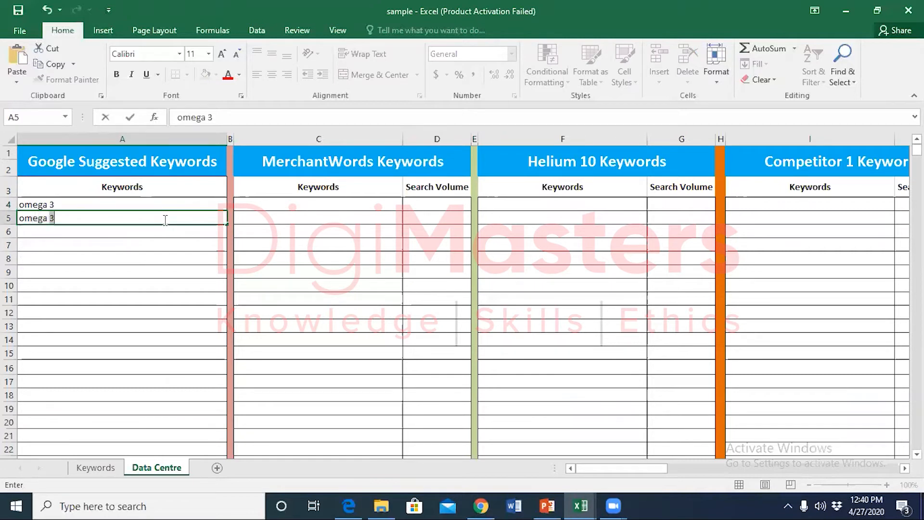
pyautogui.write('mega 3 fish oil')
pyautogui.click(139, 231)
pyautogui.doubleClick(141, 232)
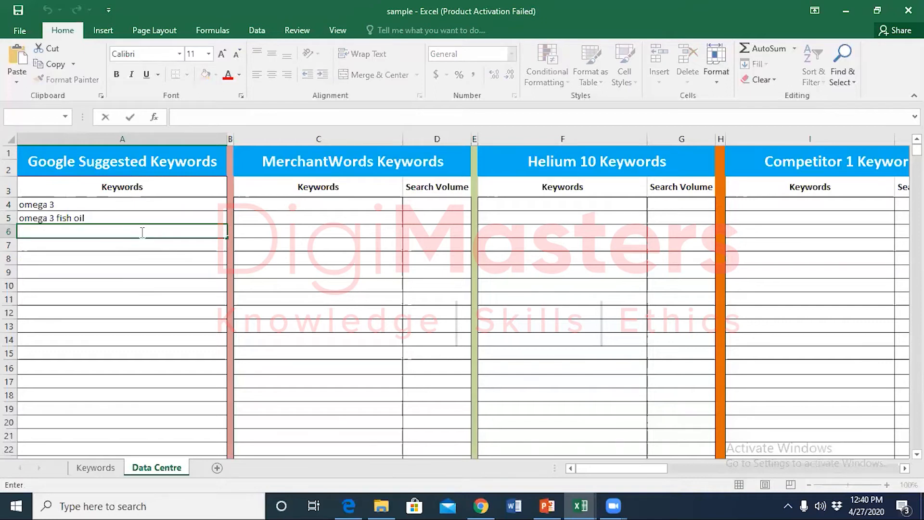
pyautogui.write('omega 3 supplments')
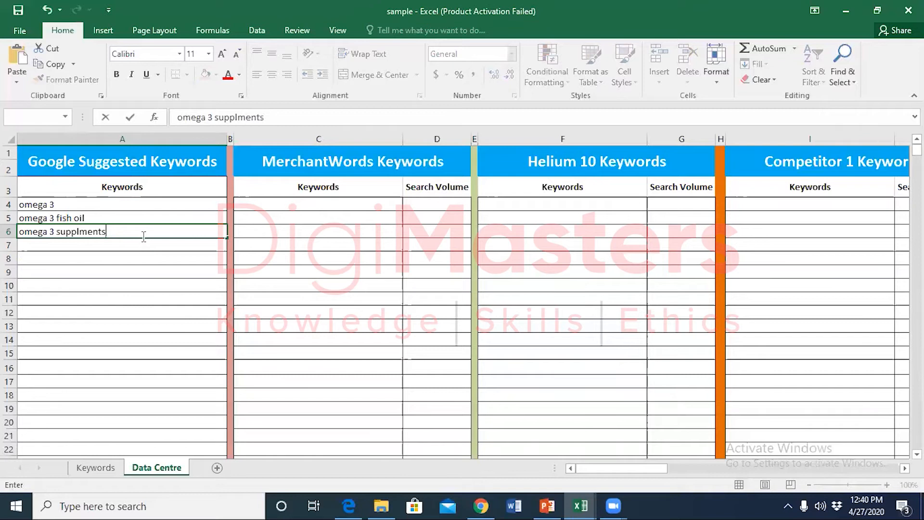
pyautogui.press('Return')
# Step: Add "omega 3 capsules" in A7 and "fish oil" in A8 of the Google Suggested Keywords column
pyautogui.write('omega 3 ca')
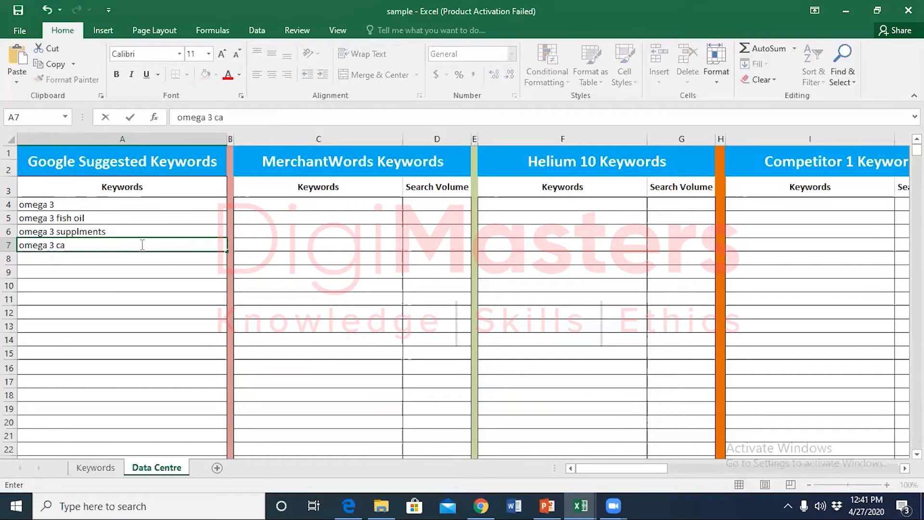
pyautogui.write('psules')
pyautogui.scroll(-1, 150, 253)
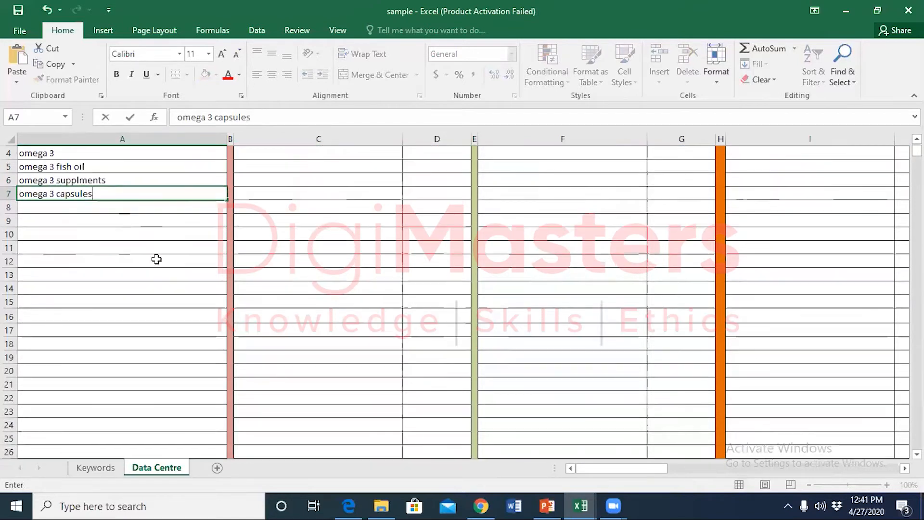
pyautogui.click(154, 207)
pyautogui.write('o')
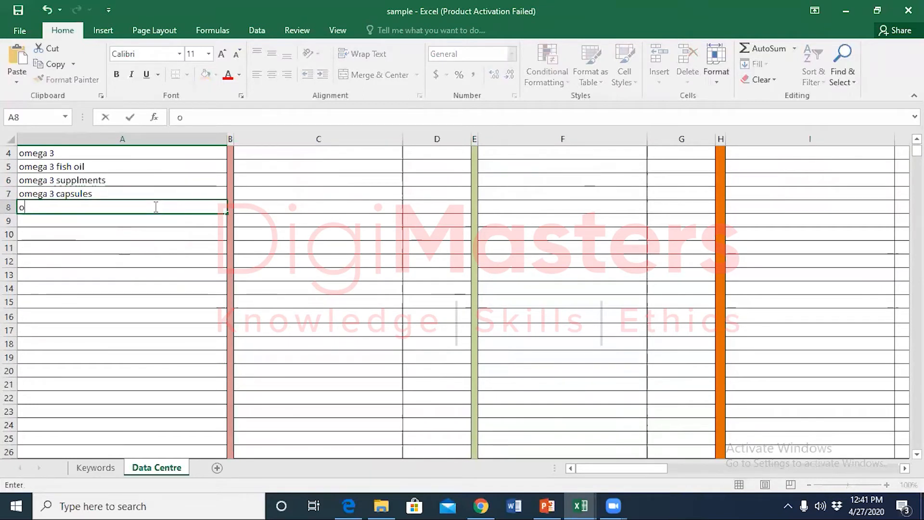
pyautogui.write('fish oil')
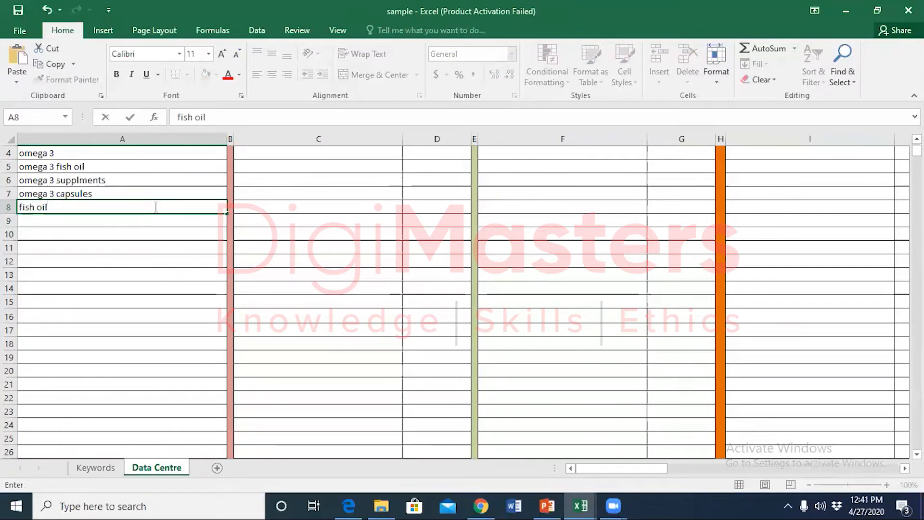
pyautogui.press('Return')
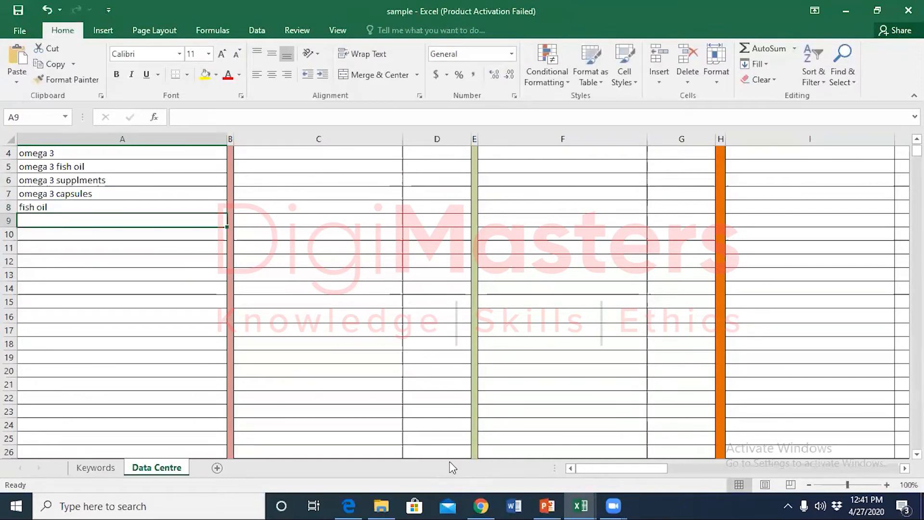
# Step: Add "fish oil capsules" in A9 and "cod liver oil" in A10 of the Google Suggested Keywords column
pyautogui.write('fish oil capsules')
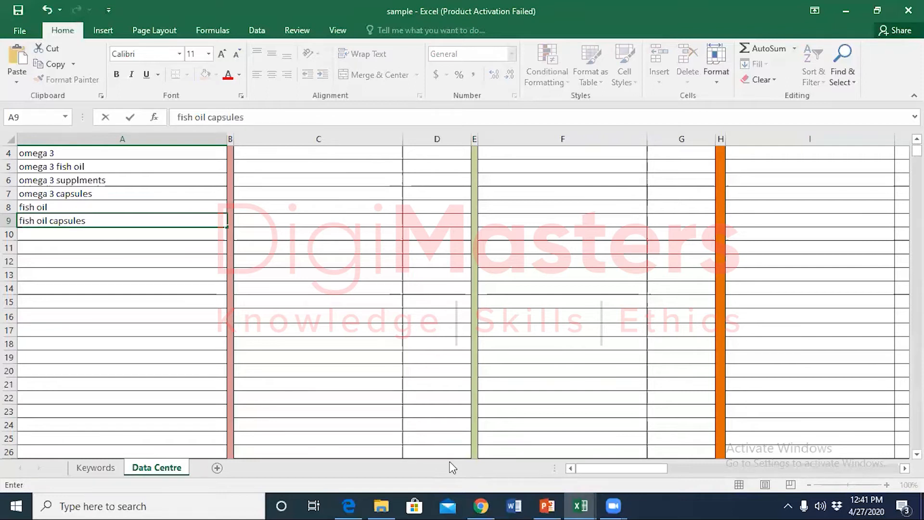
pyautogui.press('Return')
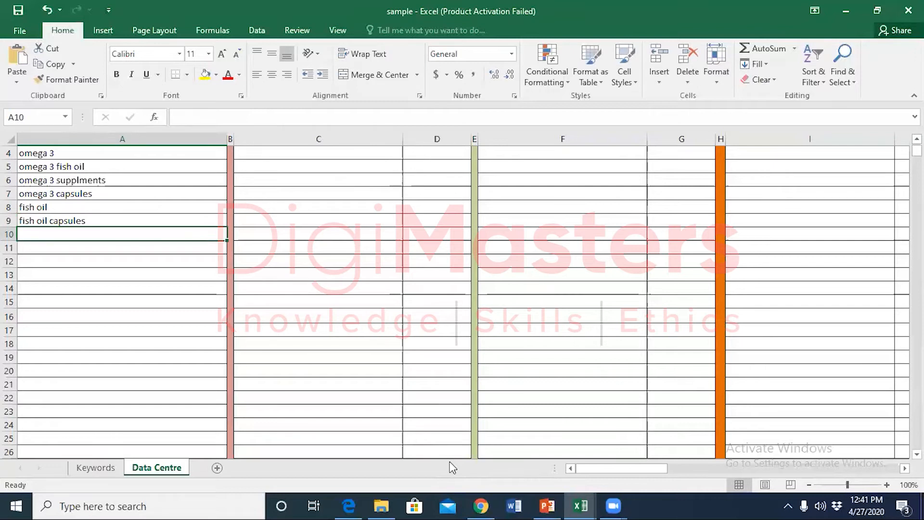
pyautogui.write('cod liver')
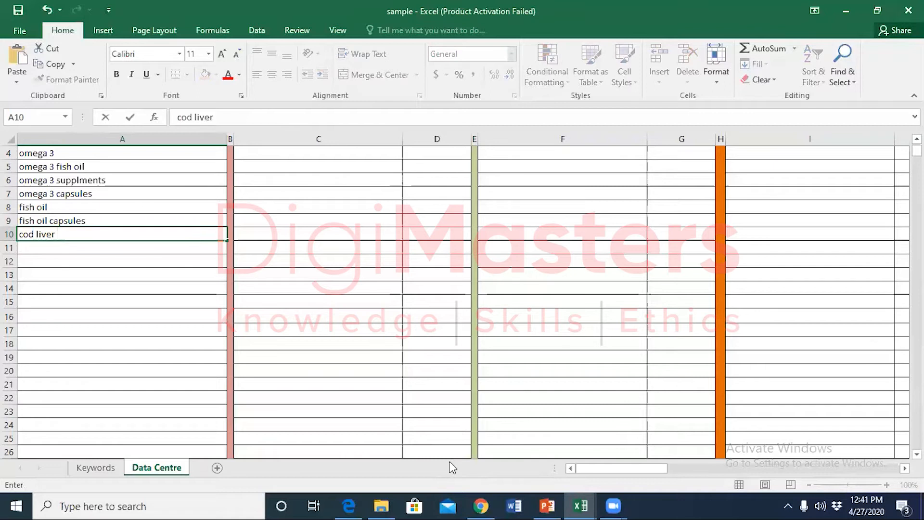
pyautogui.write(' oil')
pyautogui.scroll(1, 178, 257)
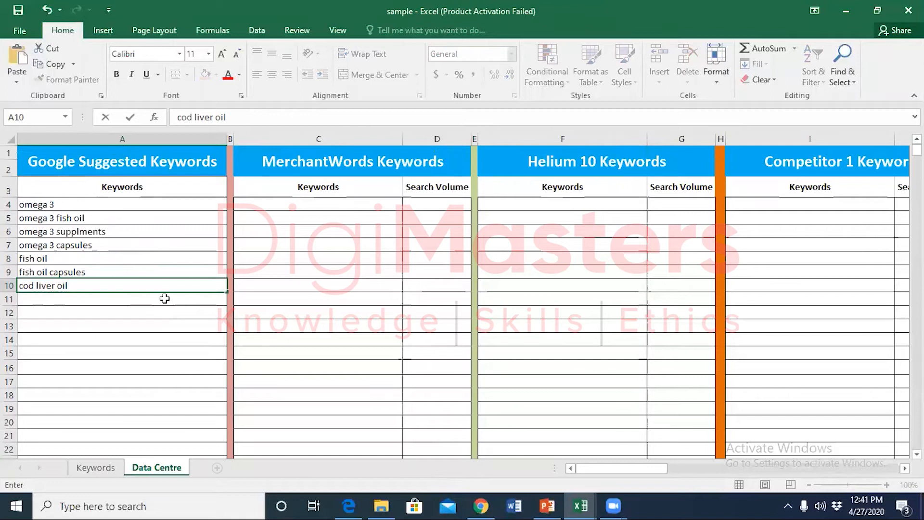
pyautogui.click(96, 299)
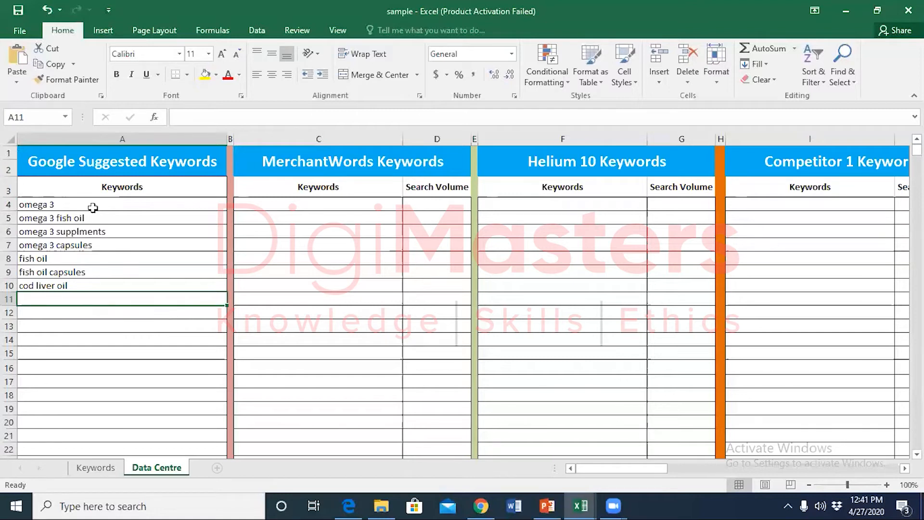
# Step: Review the entered Google Suggested Keywords one by one, check the MerchantWords Keywords column, and select the list A4:A10
pyautogui.click(103, 287)
pyautogui.click(112, 273)
pyautogui.click(120, 259)
pyautogui.click(126, 244)
pyautogui.click(130, 231)
pyautogui.click(139, 219)
pyautogui.click(146, 204)
pyautogui.click(195, 217)
pyautogui.click(197, 233)
pyautogui.click(197, 246)
pyautogui.click(194, 259)
pyautogui.click(193, 271)
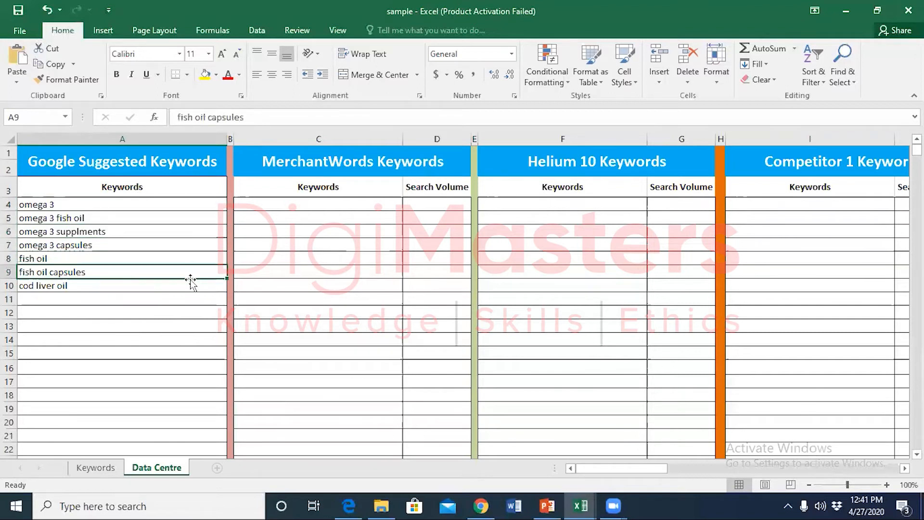
pyautogui.click(190, 287)
pyautogui.click(199, 259)
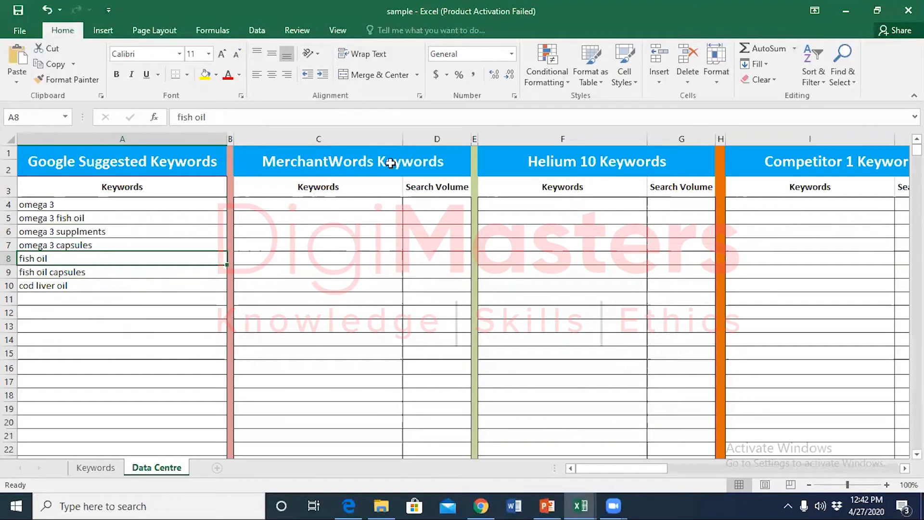
pyautogui.click(383, 201)
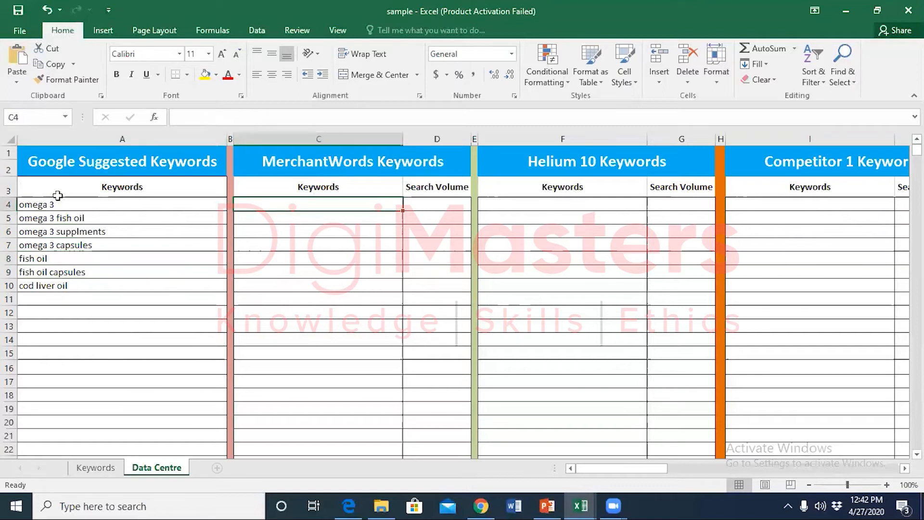
pyautogui.moveTo(57, 206); pyautogui.dragTo(84, 284)
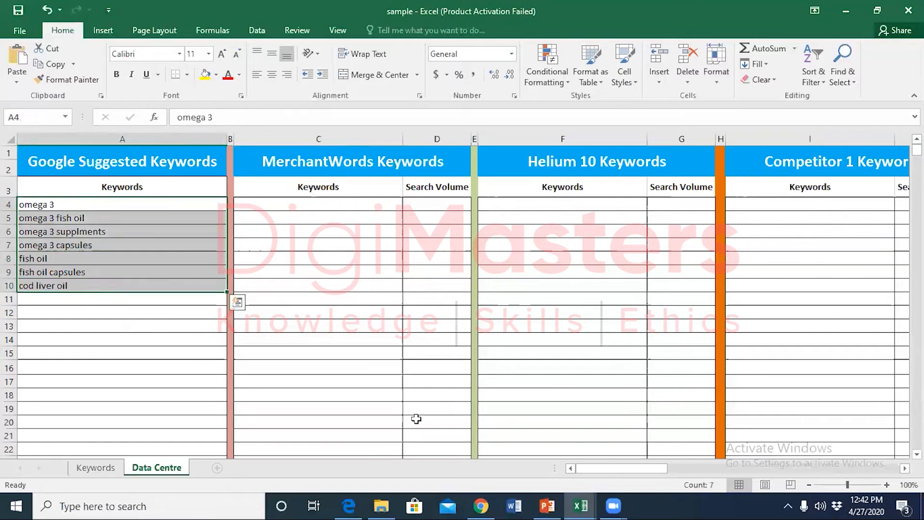
# Step: Switch to the "keyword research omega 3" workbook and go through the entries in its Chosen Keywords column
pyautogui.moveTo(582, 504)
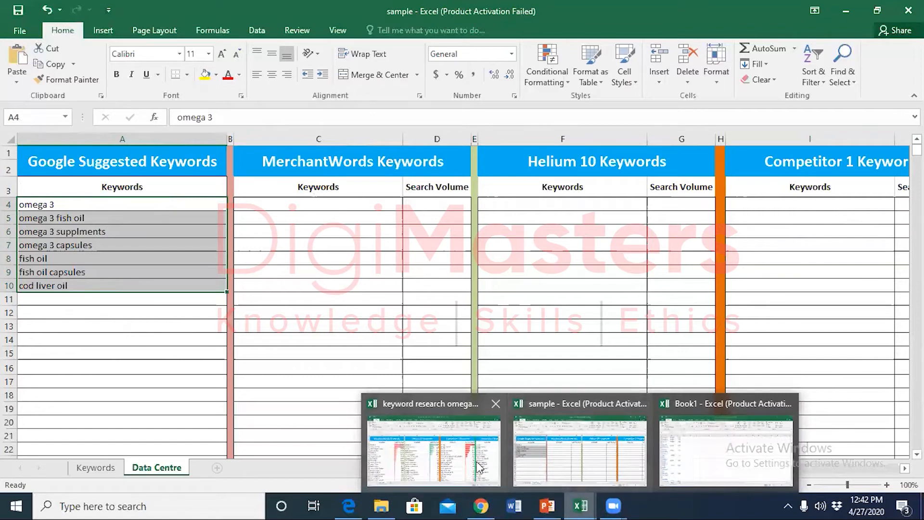
pyautogui.click(433, 451)
pyautogui.moveTo(640, 468); pyautogui.dragTo(817, 458)
pyautogui.click(638, 206)
pyautogui.click(636, 218)
pyautogui.click(637, 231)
pyautogui.click(638, 245)
pyautogui.click(645, 258)
pyautogui.click(657, 277)
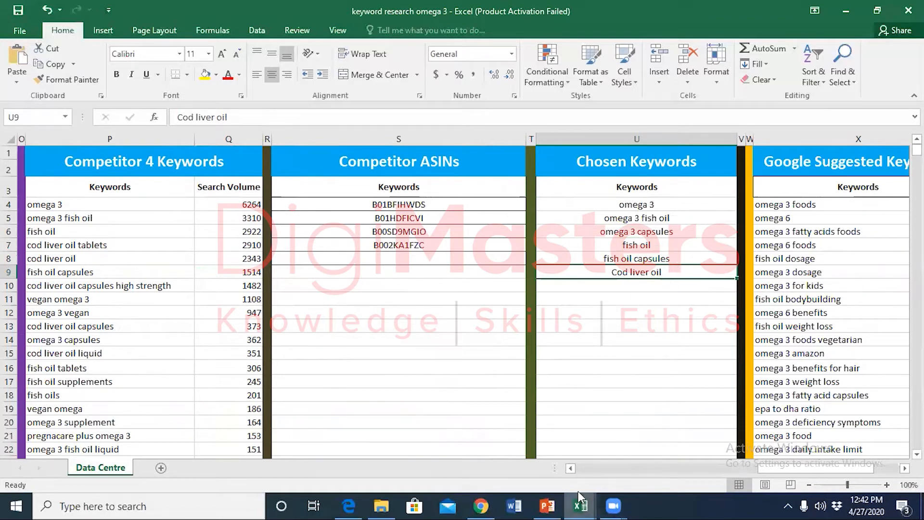
# Step: Return to the sample workbook and check the "fish oil" and "omega 3 supplments" entries against the chosen keywords
pyautogui.moveTo(582, 506)
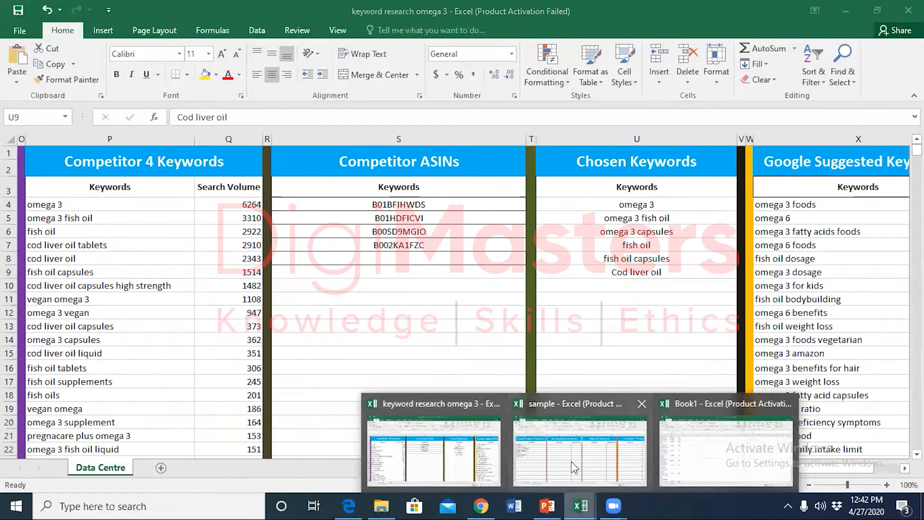
pyautogui.click(591, 459)
pyautogui.click(76, 260)
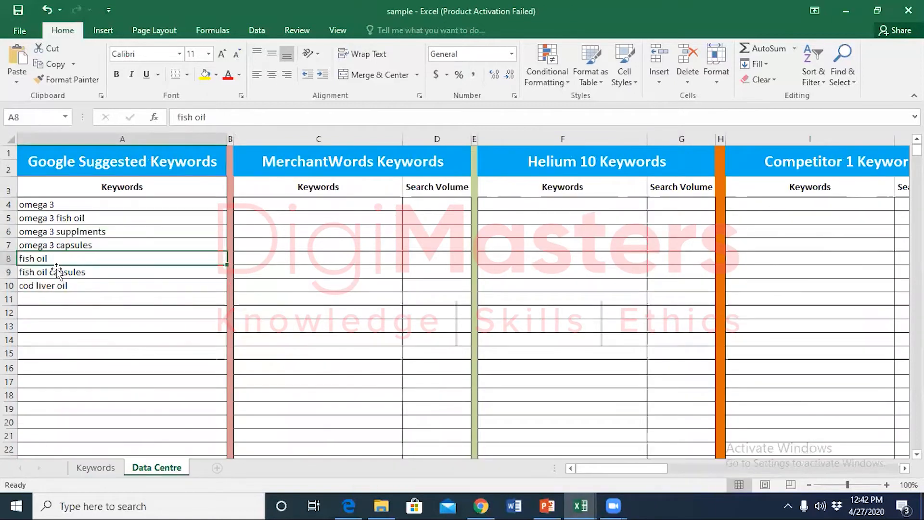
pyautogui.click(93, 232)
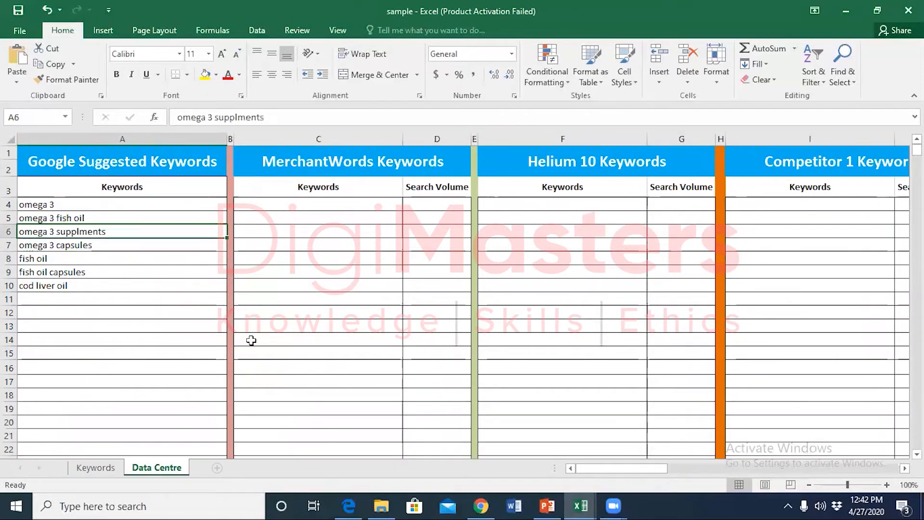
# Step: Switch to the Amazon.co.uk page in Chrome and enter "omega 3" in its search field to view search suggestions
pyautogui.click(481, 506)
pyautogui.hotkey('ctrl', 'Tab')
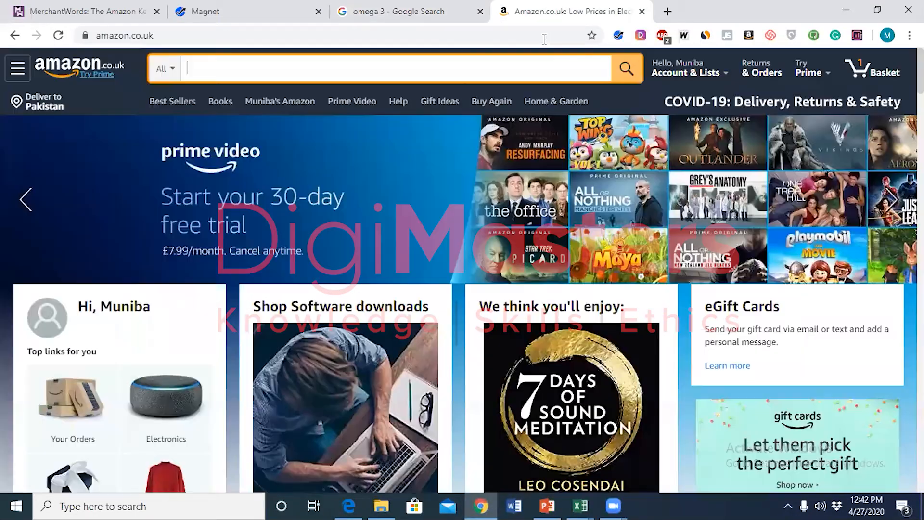
pyautogui.write('omega 3')
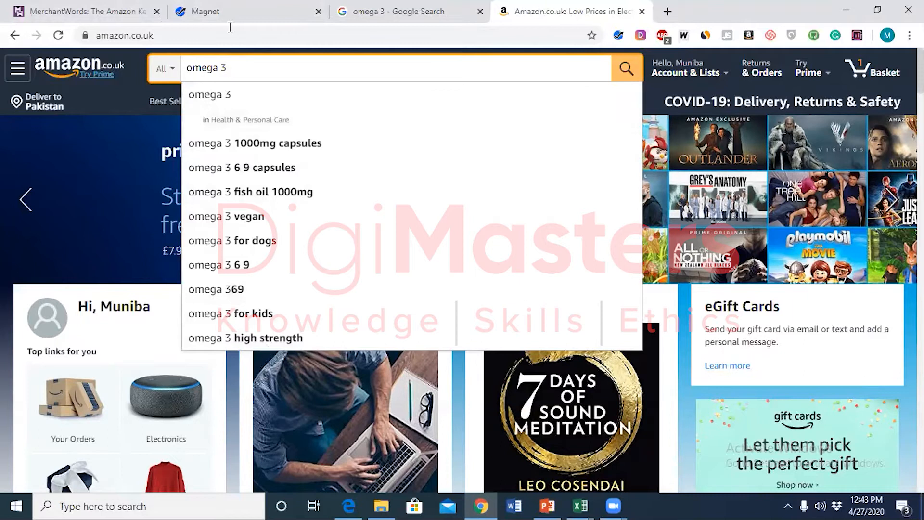
pyautogui.moveTo(581, 506)
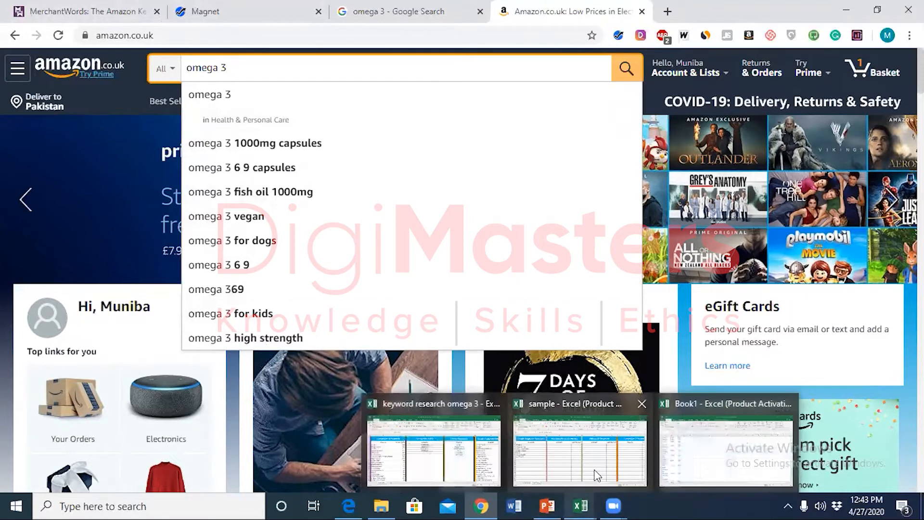
# Step: Switch to the MerchantWords page and run a UK keyword search for "omega 3"
pyautogui.moveTo(597, 476)
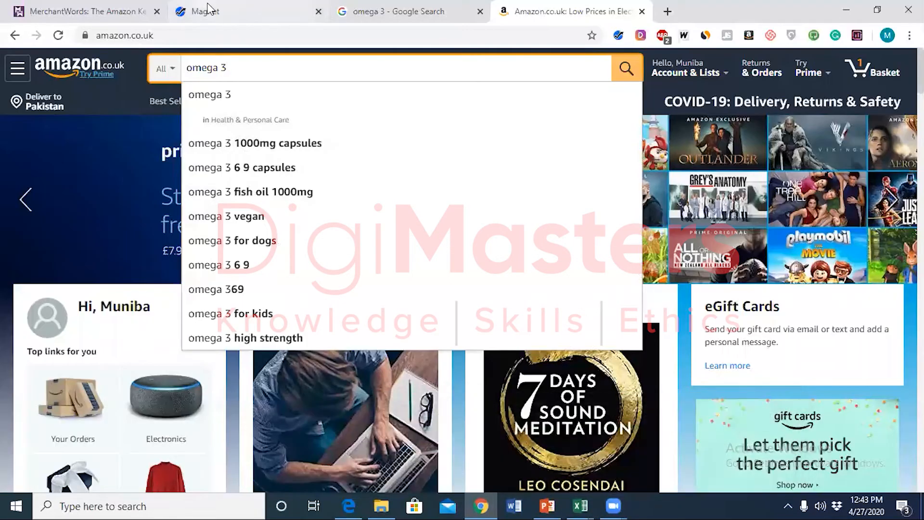
pyautogui.click(129, 6)
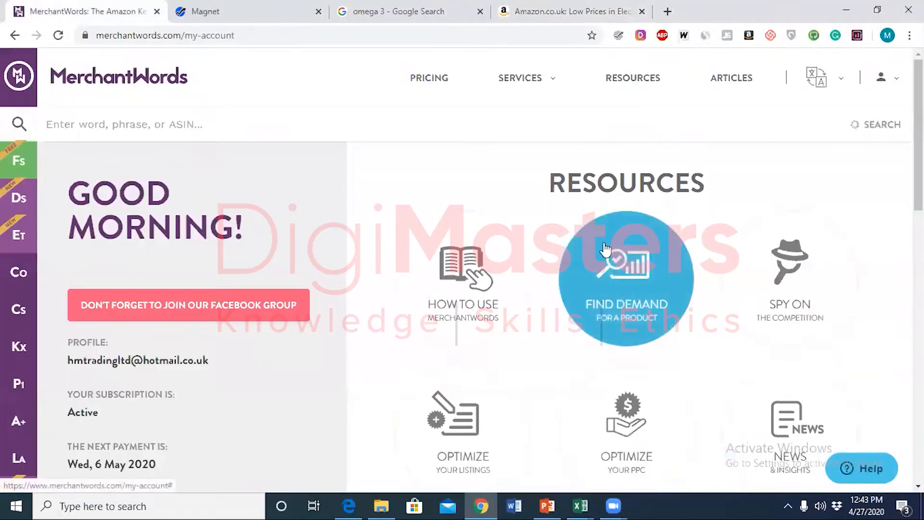
pyautogui.click(380, 120)
pyautogui.write('omega 3')
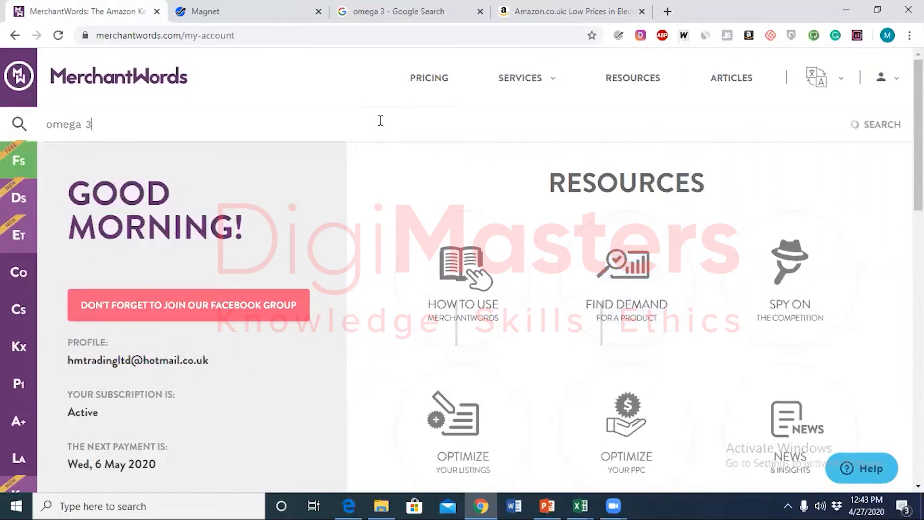
pyautogui.press('Return')
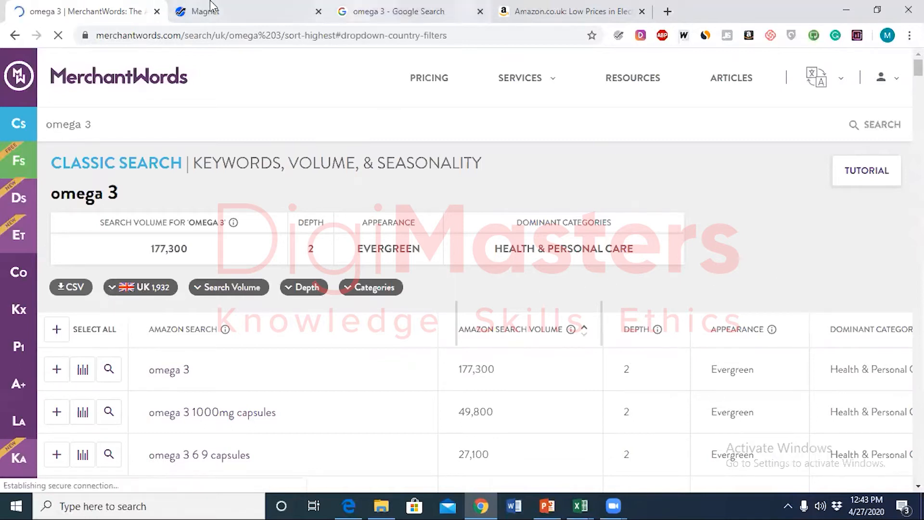
# Step: Examine the MerchantWords results by Amazon search volume and compare them with the Amazon.co.uk search suggestions for "omega 3"
pyautogui.scroll(-5, 777, 261)
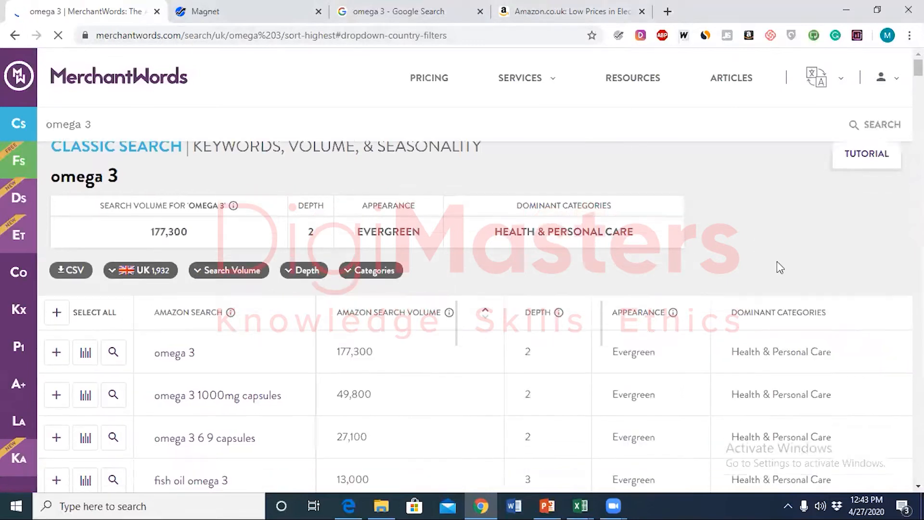
pyautogui.scroll(3, 777, 261)
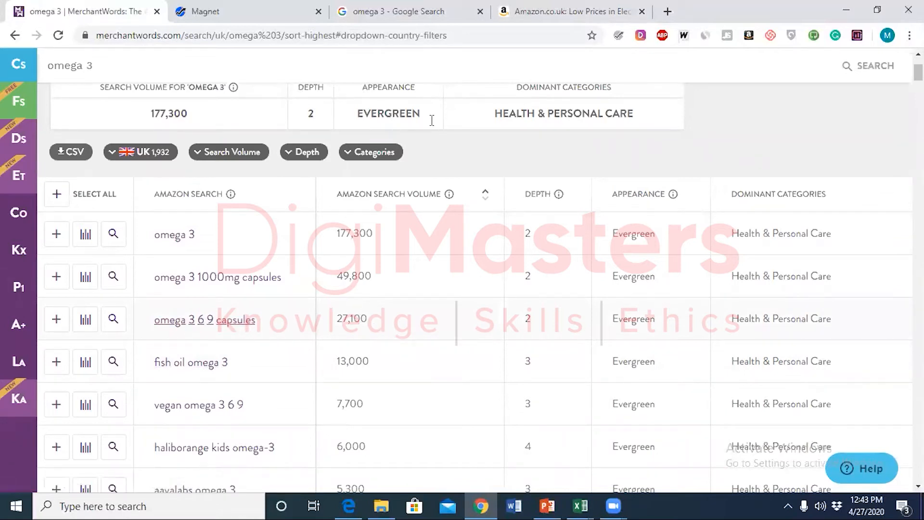
pyautogui.click(570, 11)
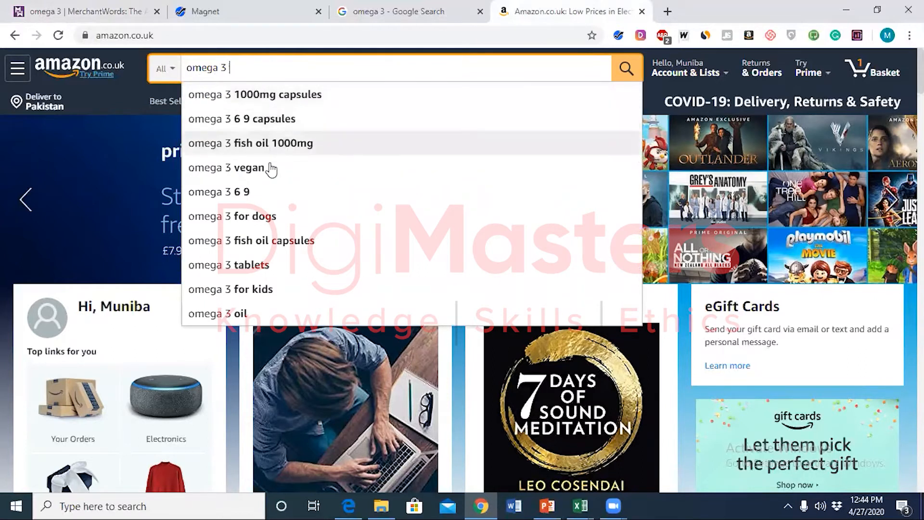
pyautogui.click(123, 10)
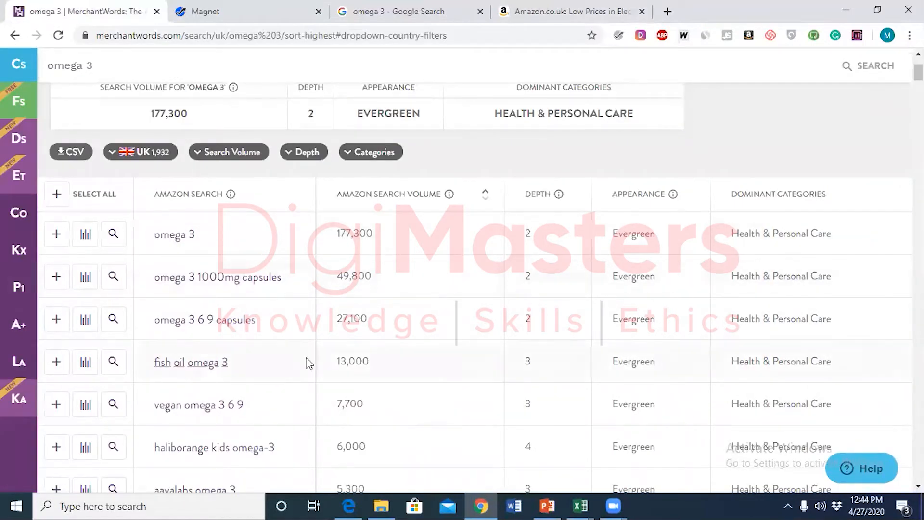
pyautogui.scroll(-1, 501, 362)
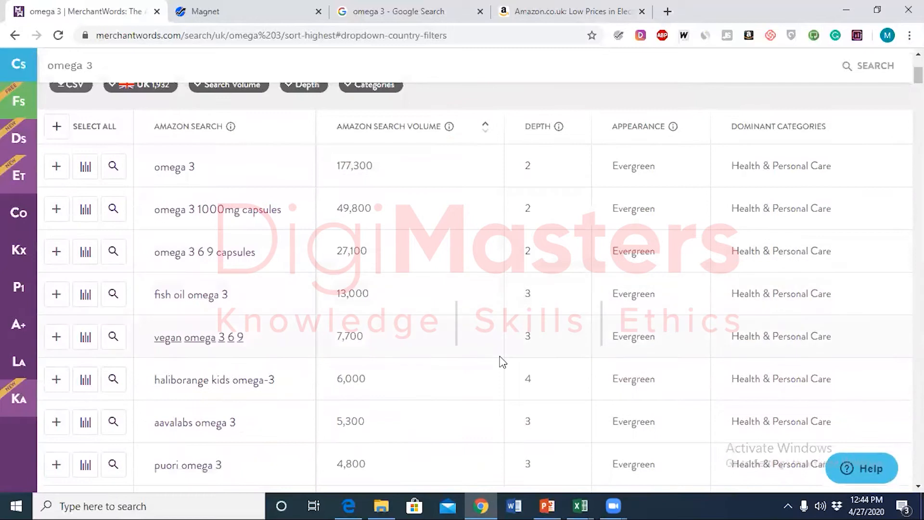
pyautogui.scroll(-5, 501, 362)
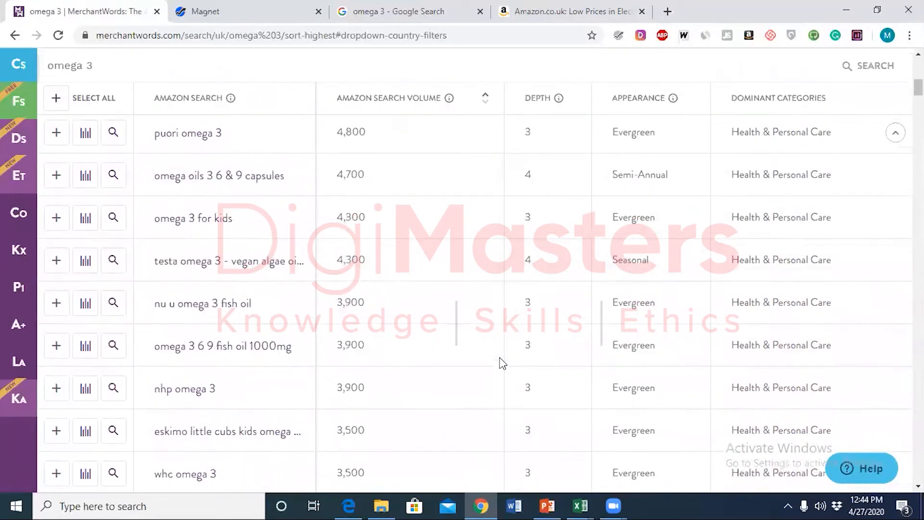
pyautogui.scroll(8, 501, 362)
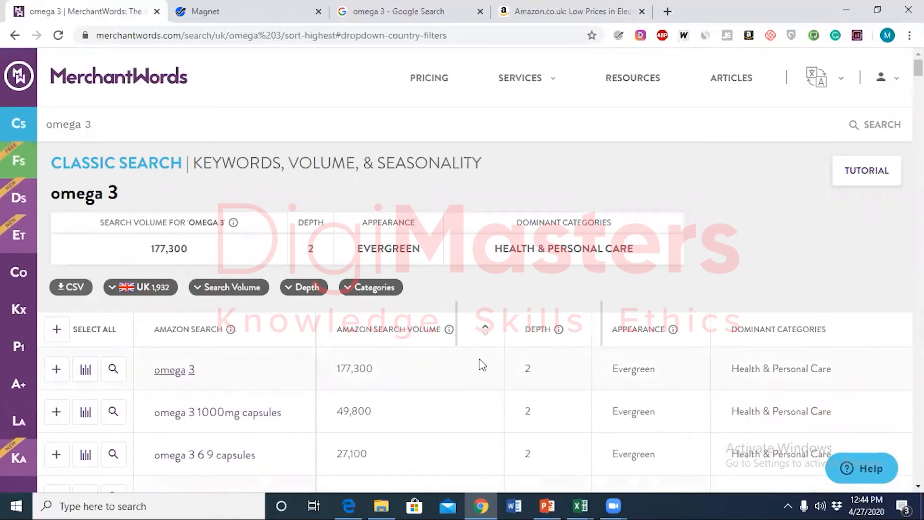
# Step: Export the MerchantWords "omega 3" results as a CSV file and open the download in Excel
pyautogui.scroll(-1, 482, 364)
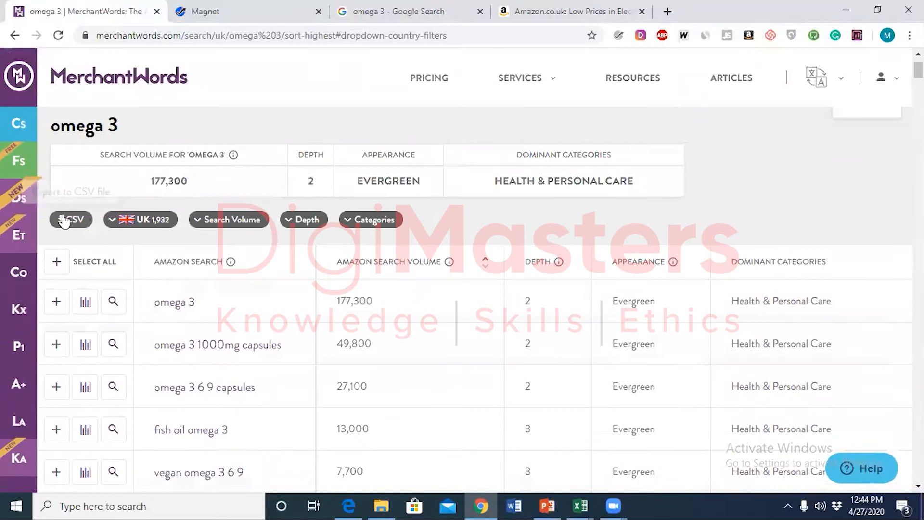
pyautogui.click(67, 223)
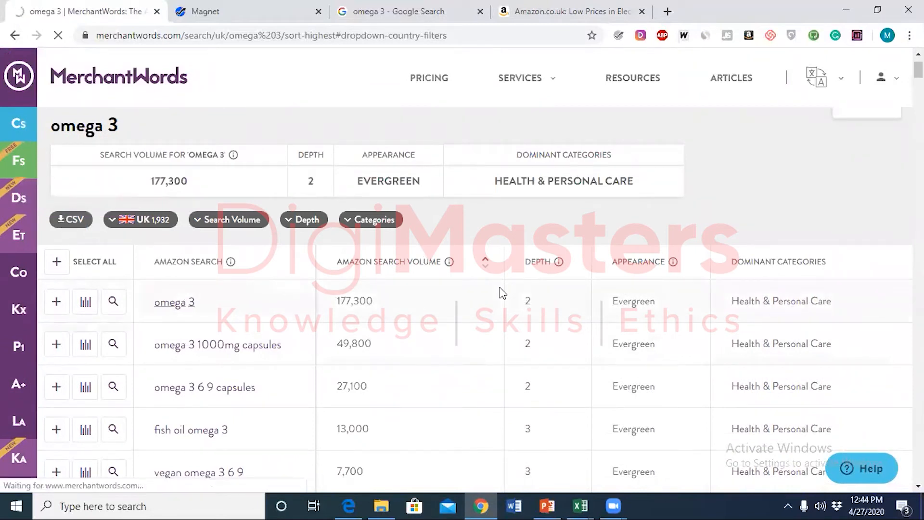
pyautogui.click(77, 477)
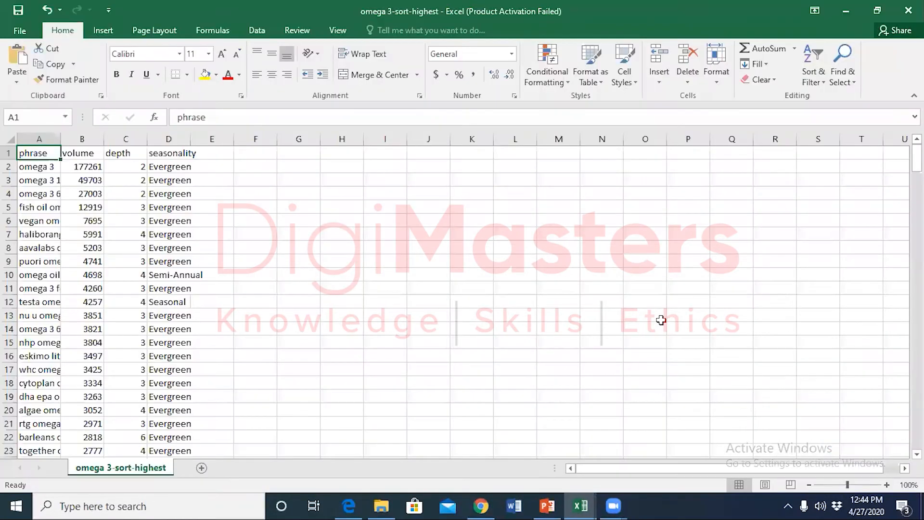
# Step: Remove the depth and seasonality data in columns C and D, and fit the phrase and volume columns to their contents
pyautogui.click(82, 137)
pyautogui.moveTo(131, 138); pyautogui.dragTo(186, 139)
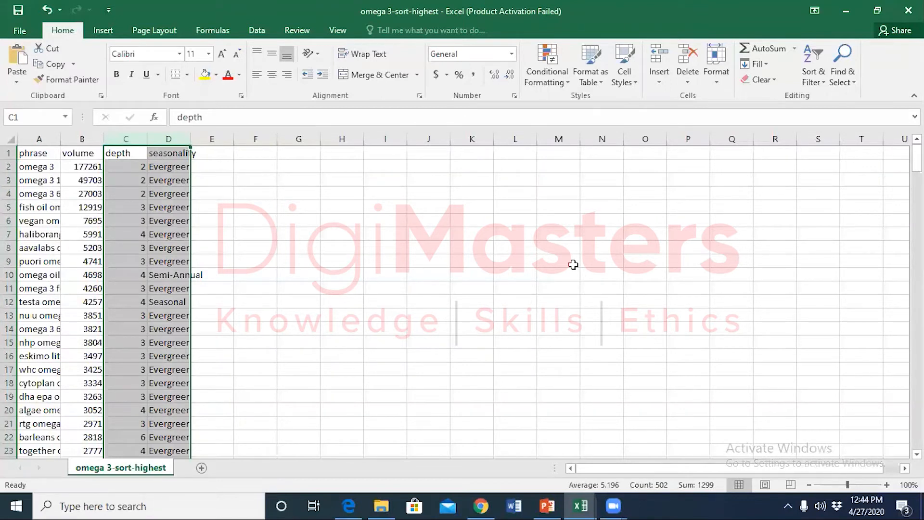
pyautogui.rightClick(154, 261)
pyautogui.click(208, 378)
pyautogui.doubleClick(60, 142)
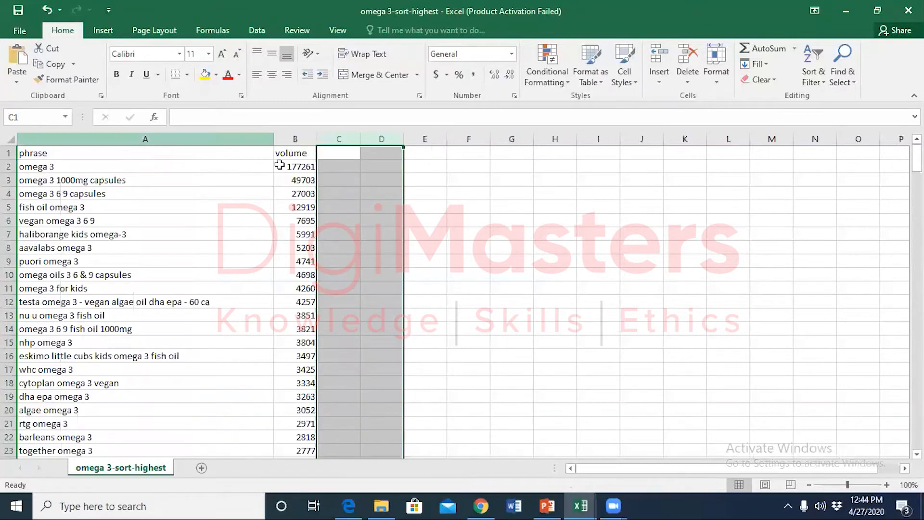
pyautogui.doubleClick(316, 139)
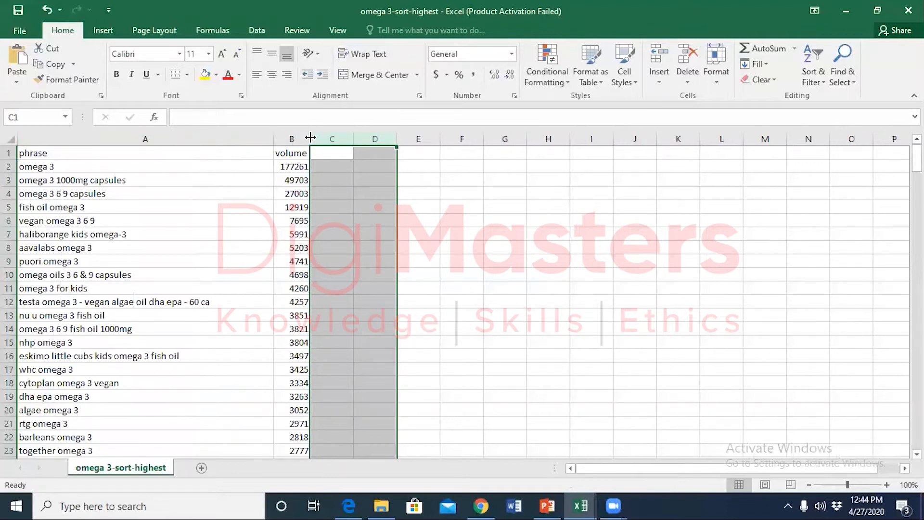
pyautogui.click(272, 233)
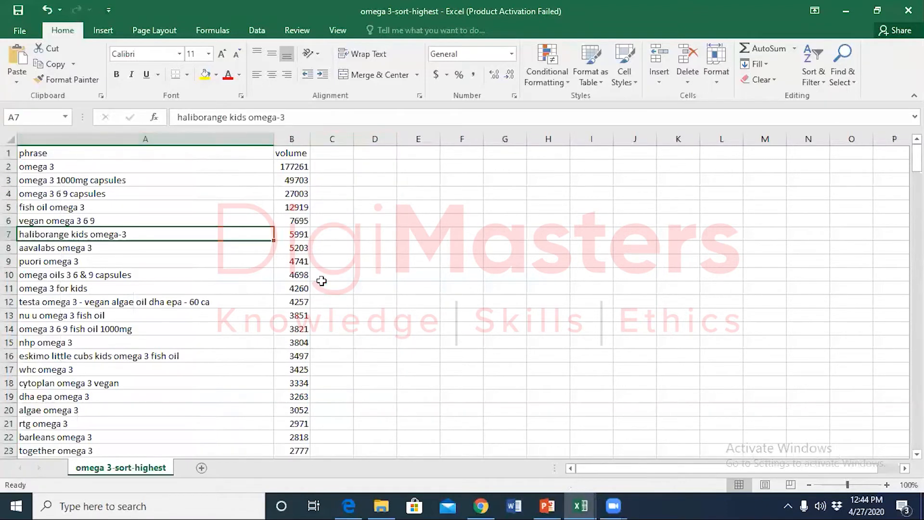
# Step: Look through the exported keyword list and go row by row through its top phrases, from "omega 3" to "aavalabs omega 3"
pyautogui.scroll(-20, 322, 282)
pyautogui.scroll(-20, 315, 307)
pyautogui.scroll(20, 315, 307)
pyautogui.scroll(20, 314, 306)
pyautogui.click(9, 167)
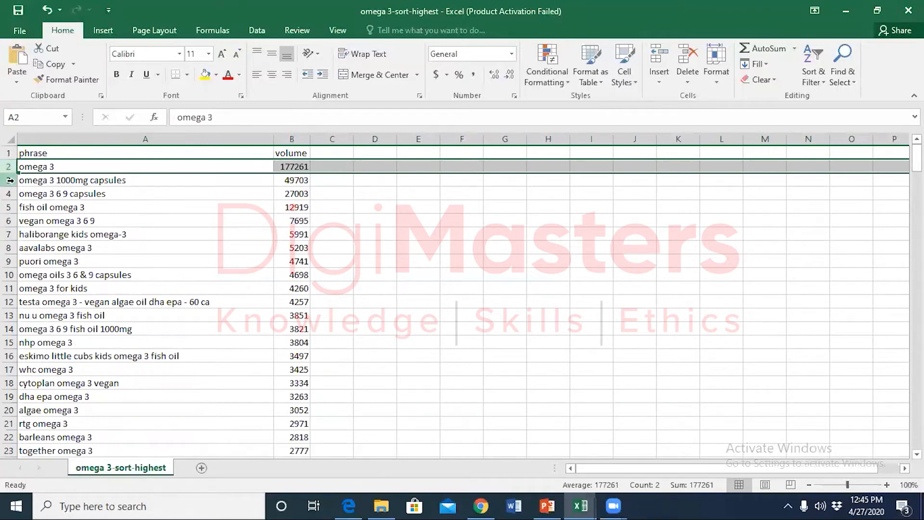
pyautogui.click(10, 180)
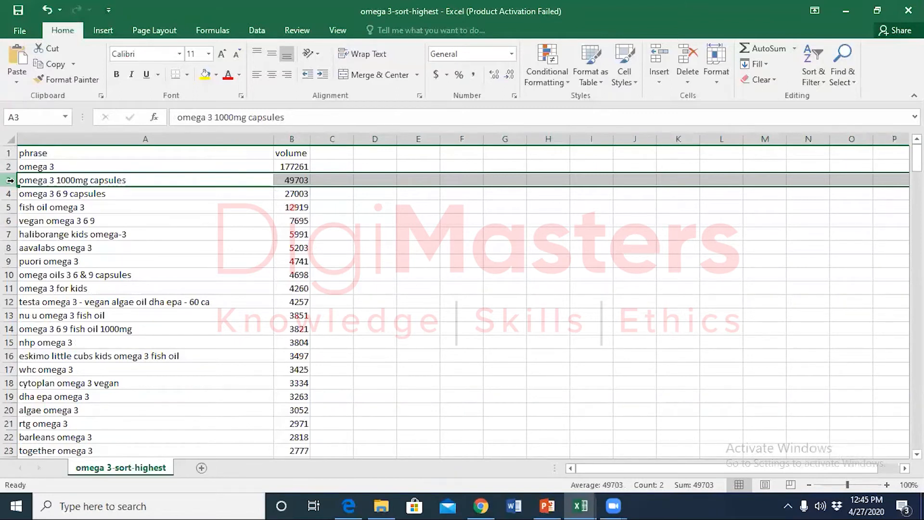
pyautogui.click(10, 193)
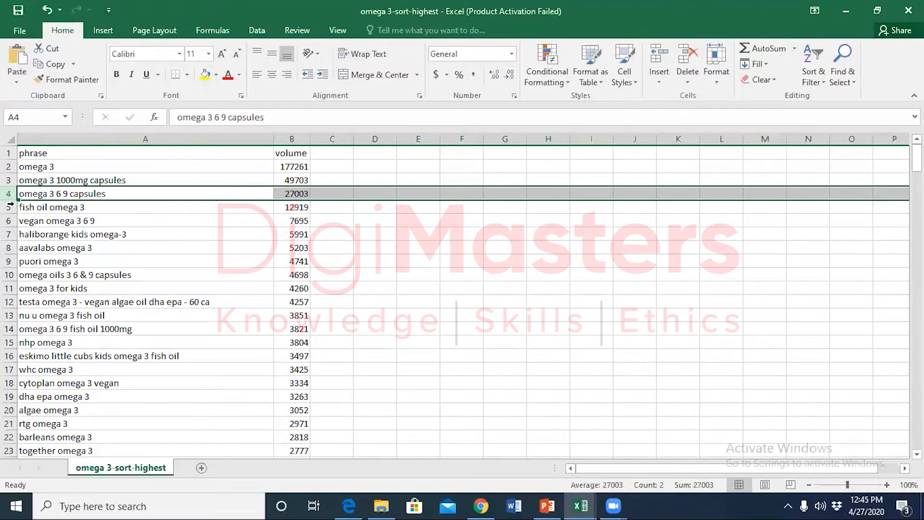
pyautogui.click(10, 207)
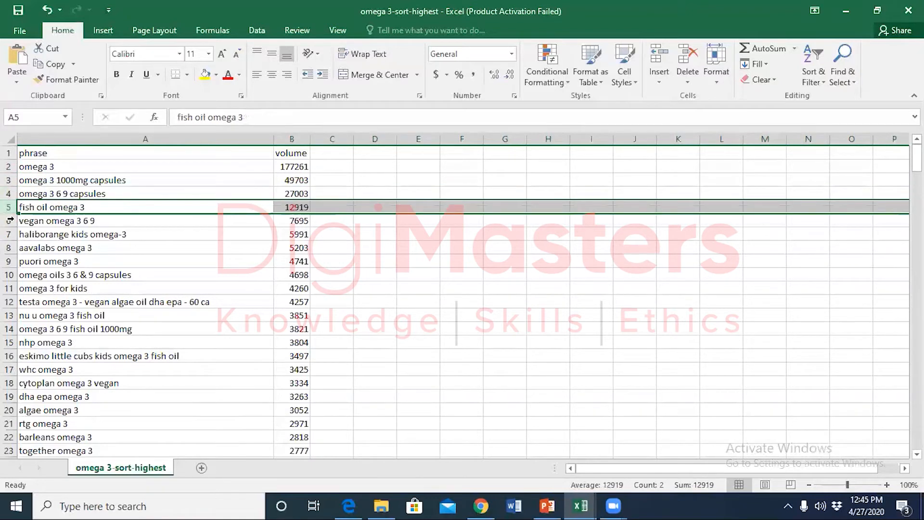
pyautogui.click(7, 222)
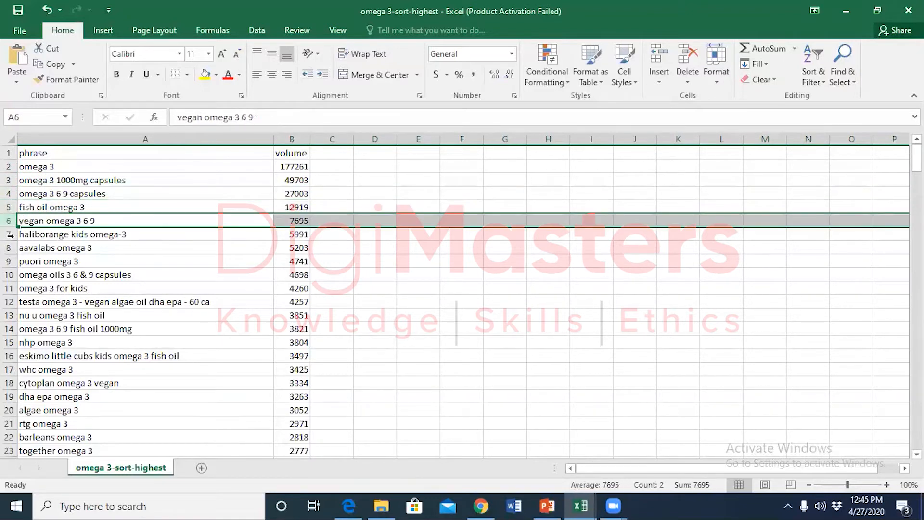
pyautogui.click(7, 235)
pyautogui.click(6, 248)
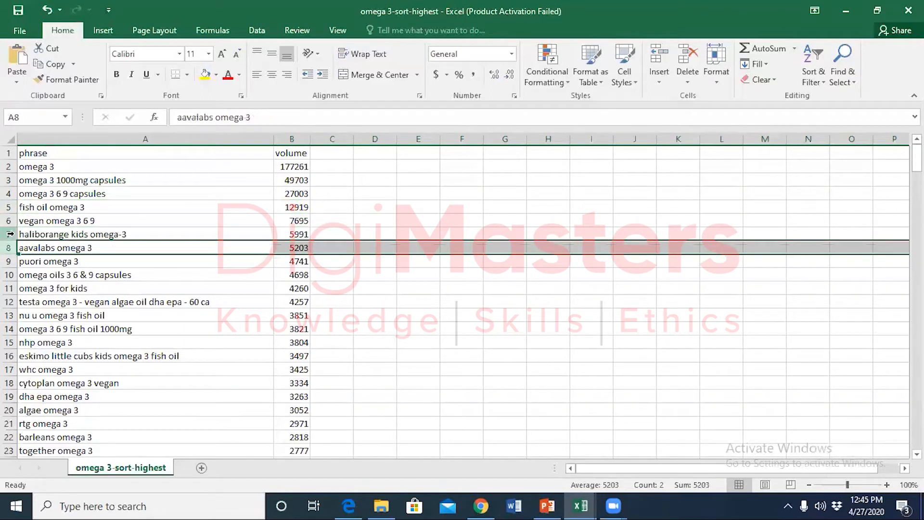
pyautogui.click(10, 234)
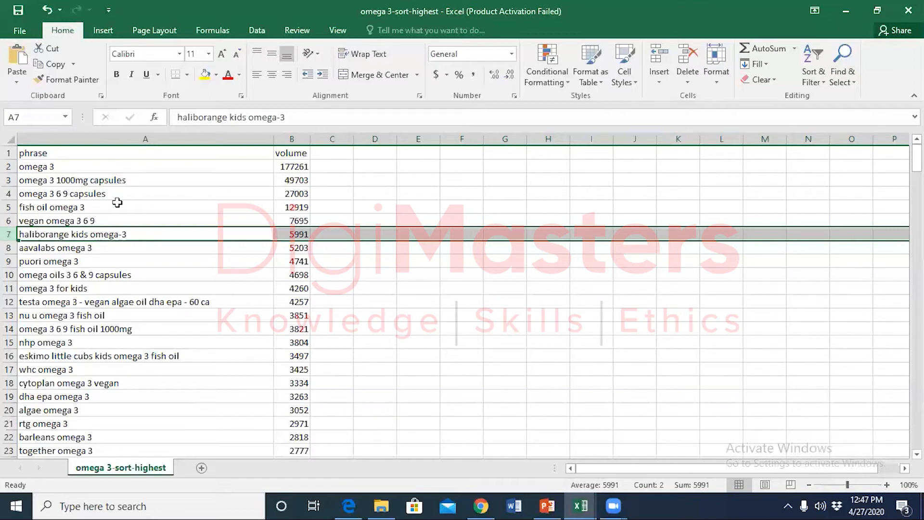
pyautogui.moveTo(200, 167); pyautogui.dragTo(290, 437)
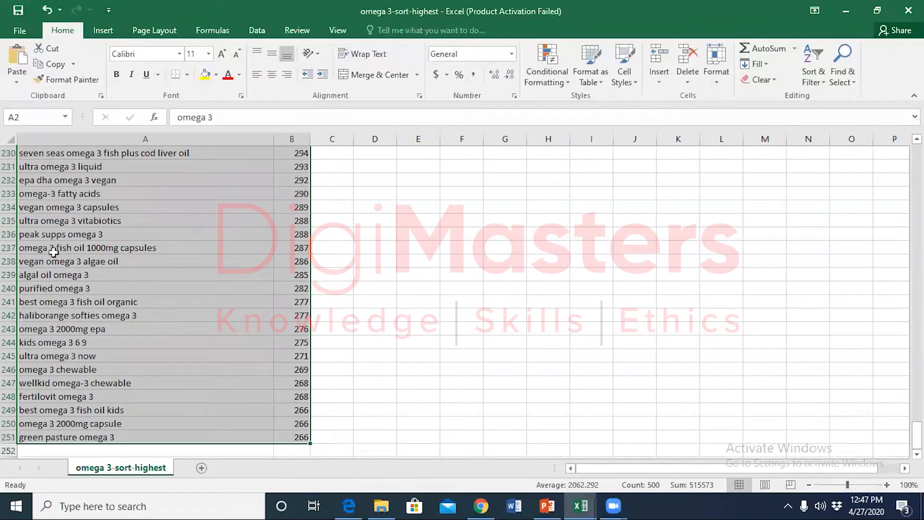
pyautogui.hotkey('ctrl', 'c')
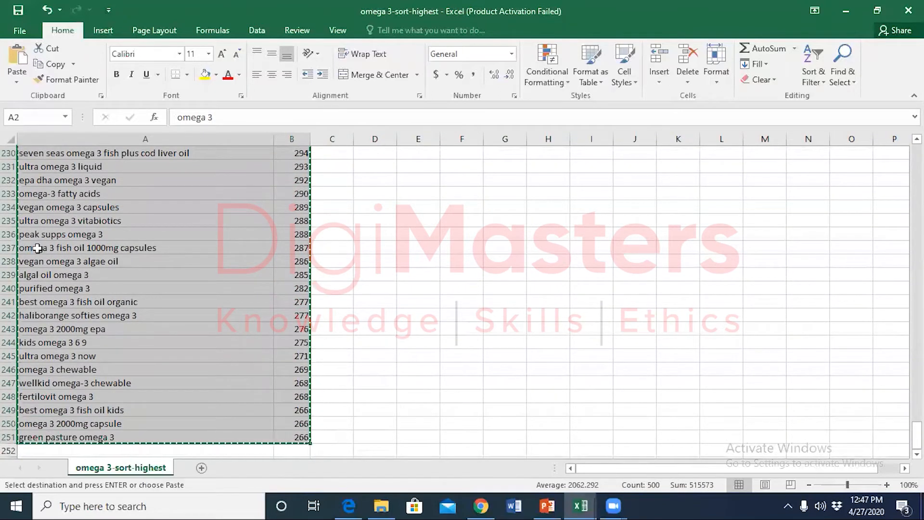
pyautogui.click(412, 264)
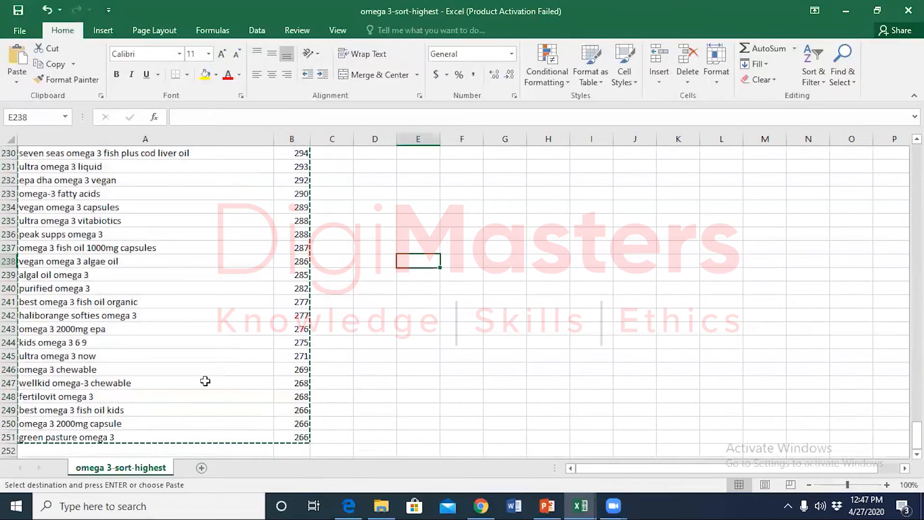
pyautogui.press('Escape')
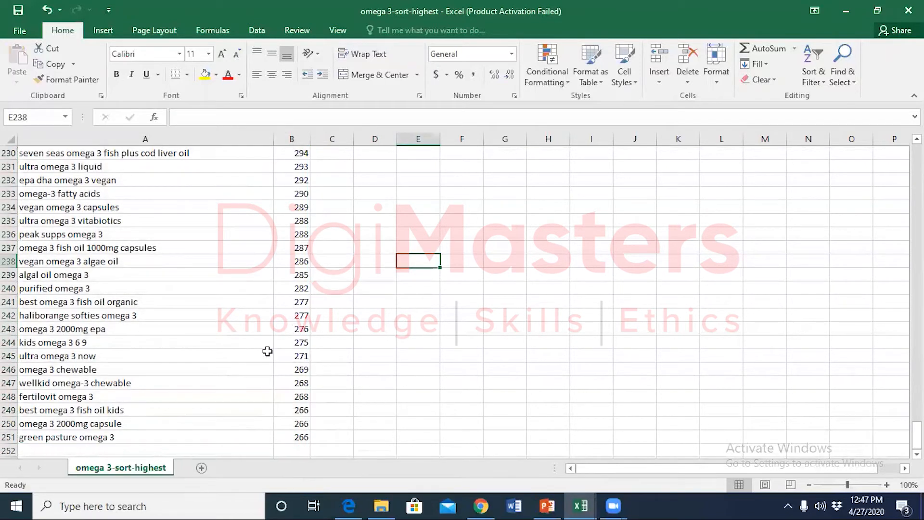
# Step: Delete the rows "fertilovit omega 3" and "best omega 3 fish oil kids" near the end of the exported list
pyautogui.click(10, 397)
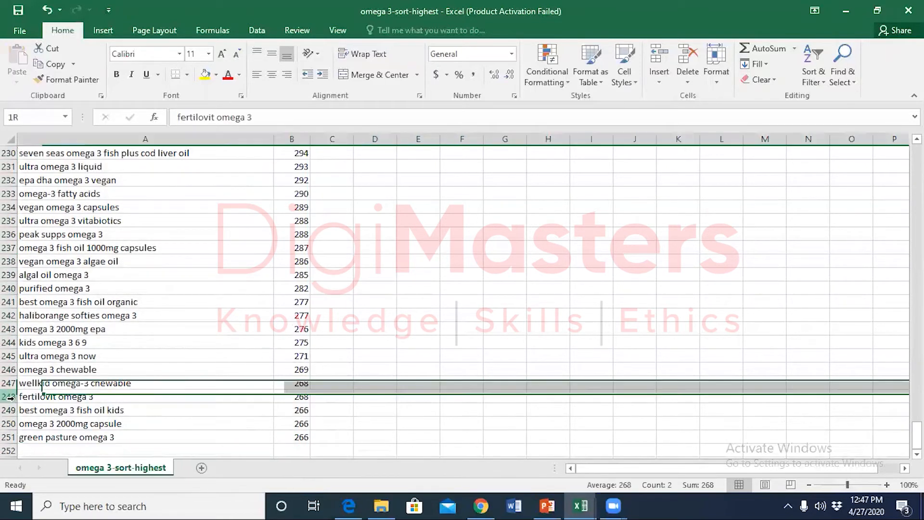
pyautogui.rightClick(51, 397)
pyautogui.click(106, 304)
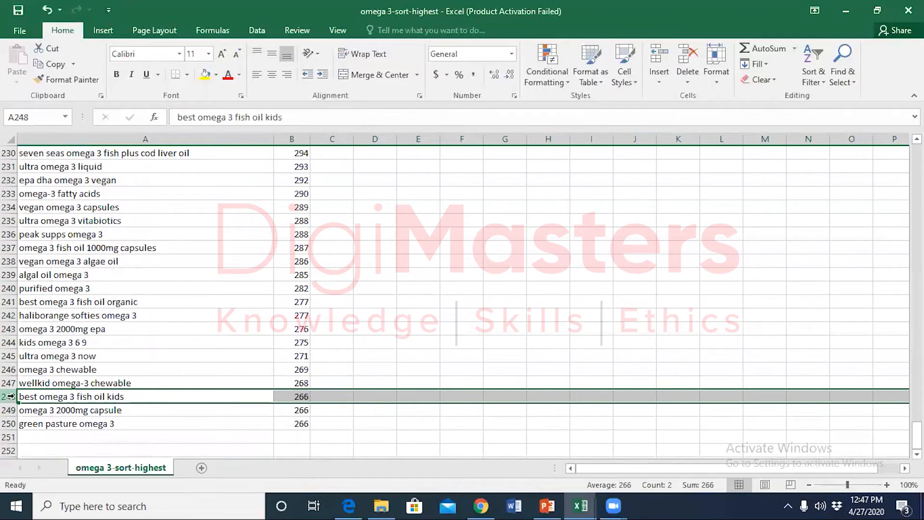
pyautogui.press('Delete')
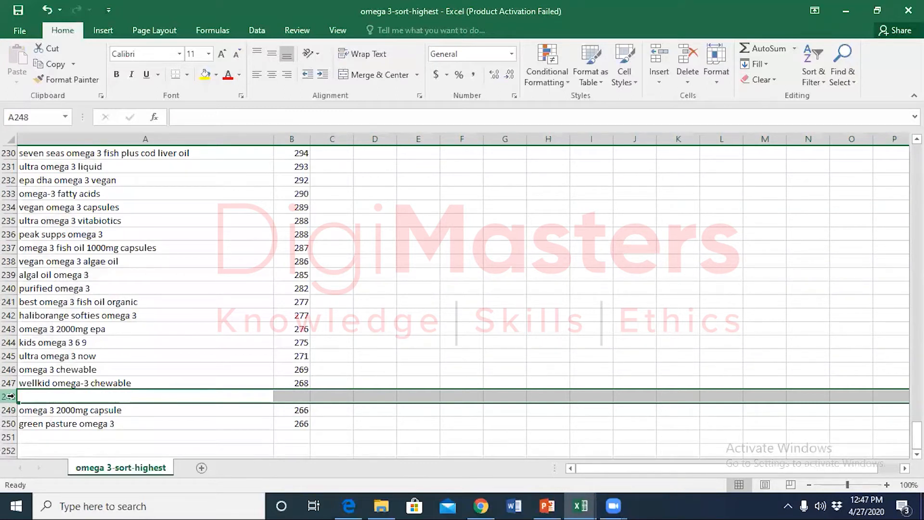
pyautogui.rightClick(50, 397)
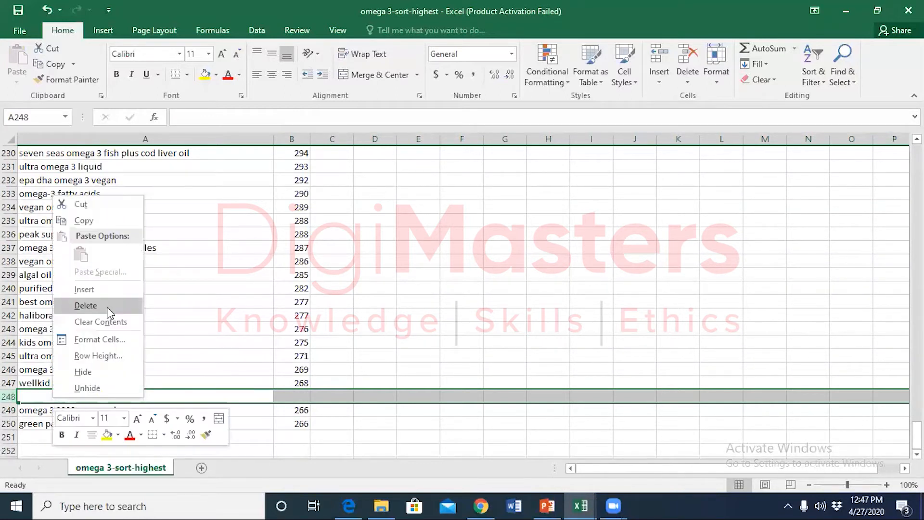
pyautogui.press('Escape')
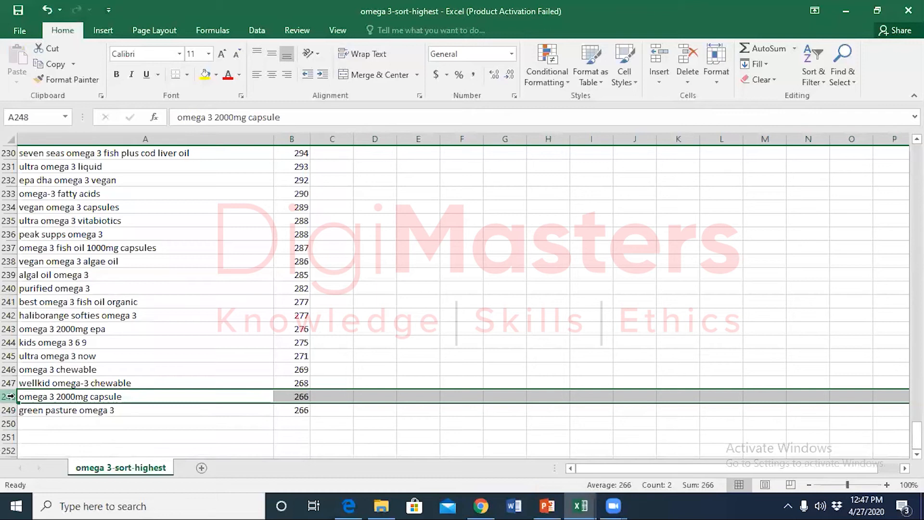
# Step: Delete the rows from "best omega 3 fish oil organic" through "omega 3 2000mg capsule" near the end of the exported list
pyautogui.moveTo(10, 397); pyautogui.dragTo(7, 302)
pyautogui.rightClick(164, 341)
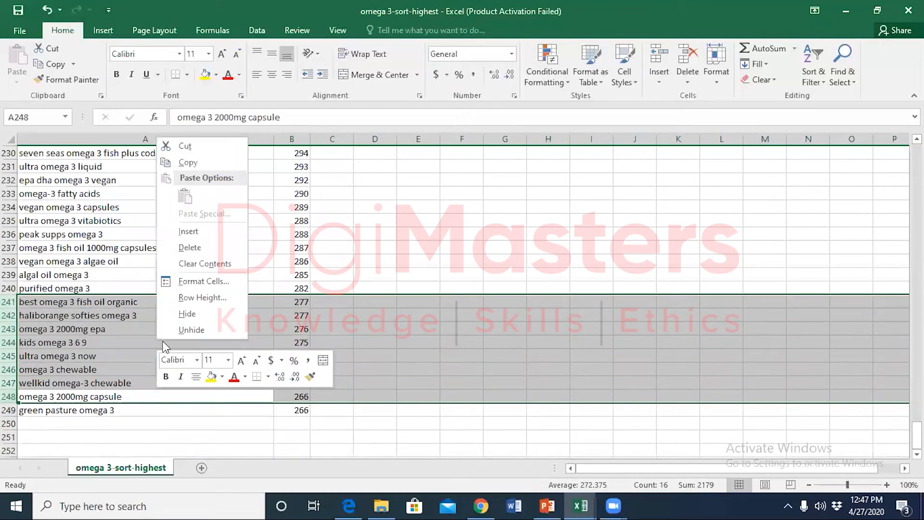
pyautogui.click(195, 245)
pyautogui.click(292, 369)
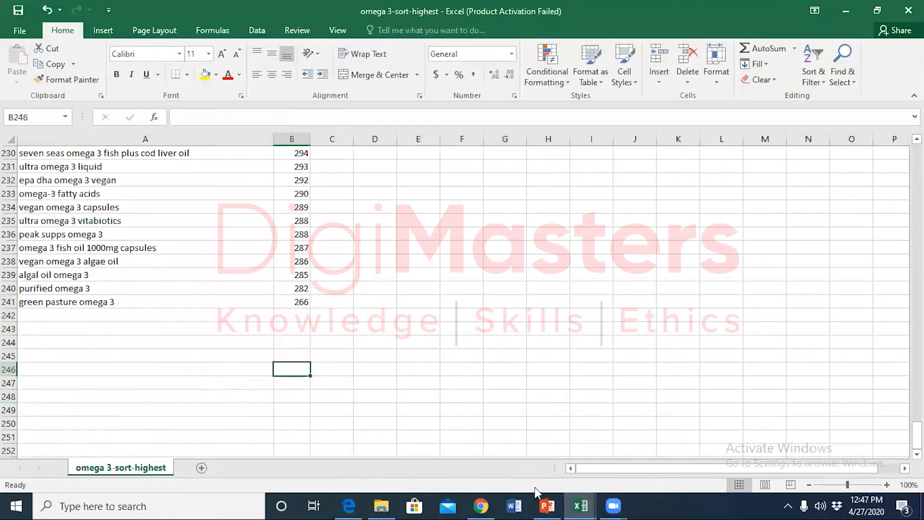
# Step: Switch to Chrome and look through the MerchantWords results for "omega 3" with their search volumes
pyautogui.click(491, 505)
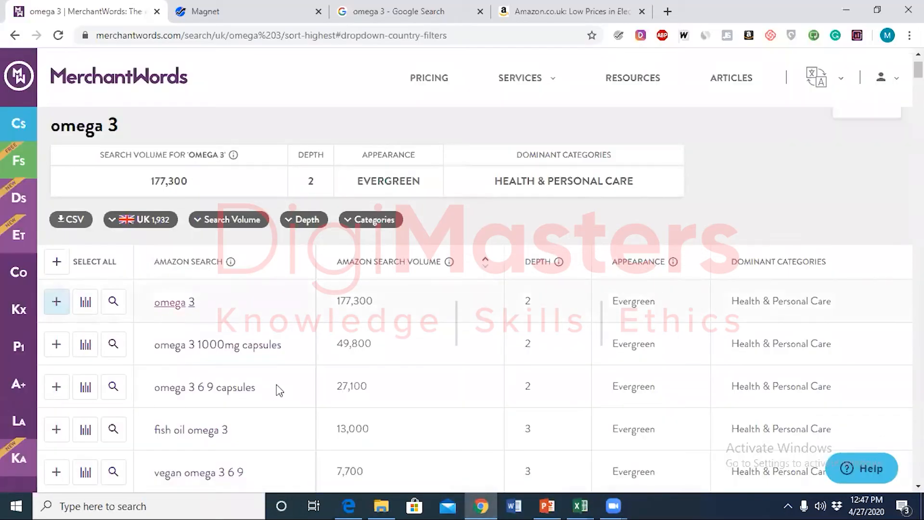
pyautogui.scroll(-1, 404, 362)
pyautogui.scroll(-10, 404, 362)
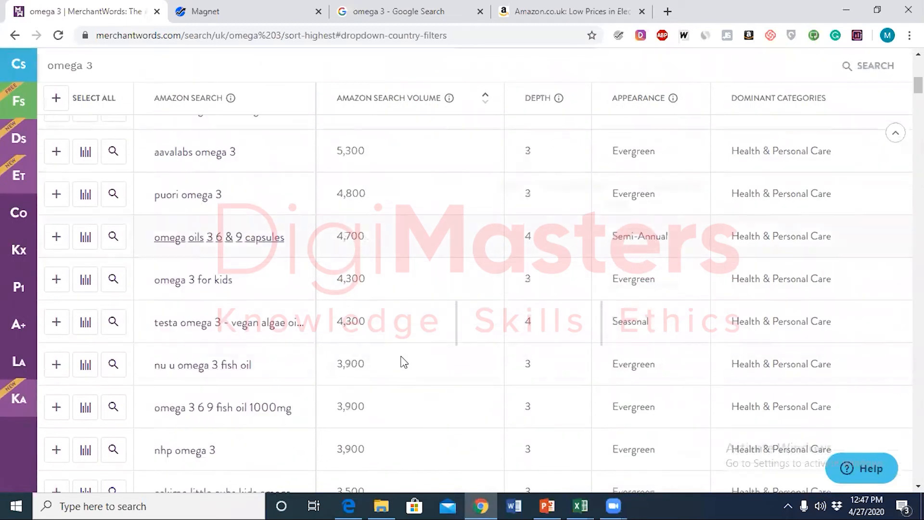
pyautogui.scroll(-15, 403, 362)
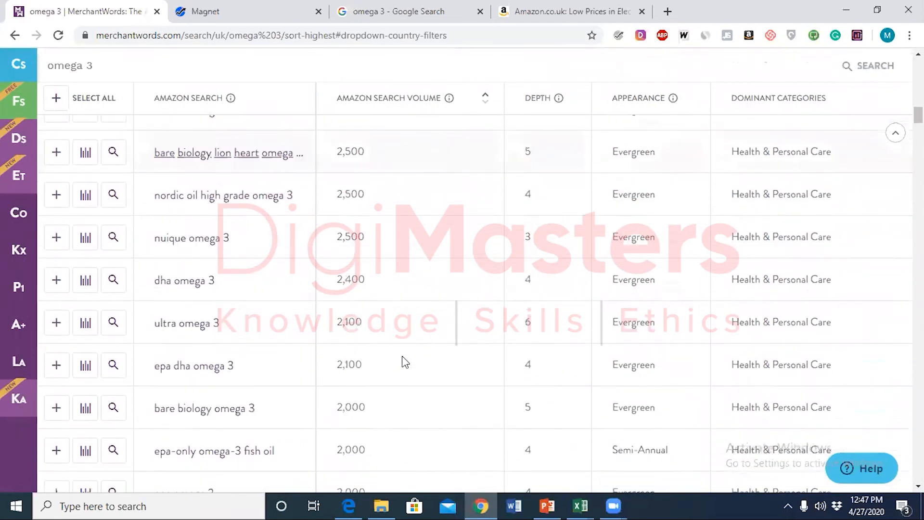
pyautogui.scroll(-4, 402, 359)
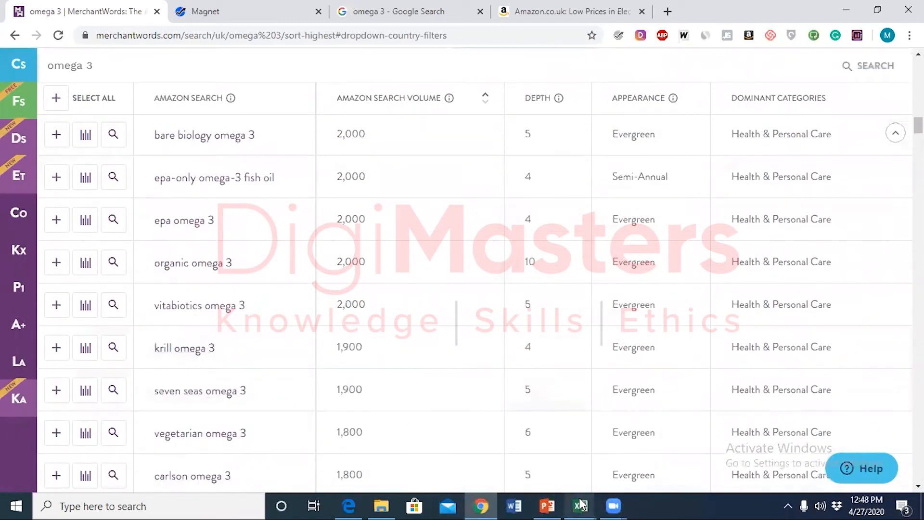
# Step: Copy all phrases and volumes below the headers in omega 3-sort-highest into the sample workbook's MerchantWords Keywords table, starting at C4
pyautogui.moveTo(580, 506)
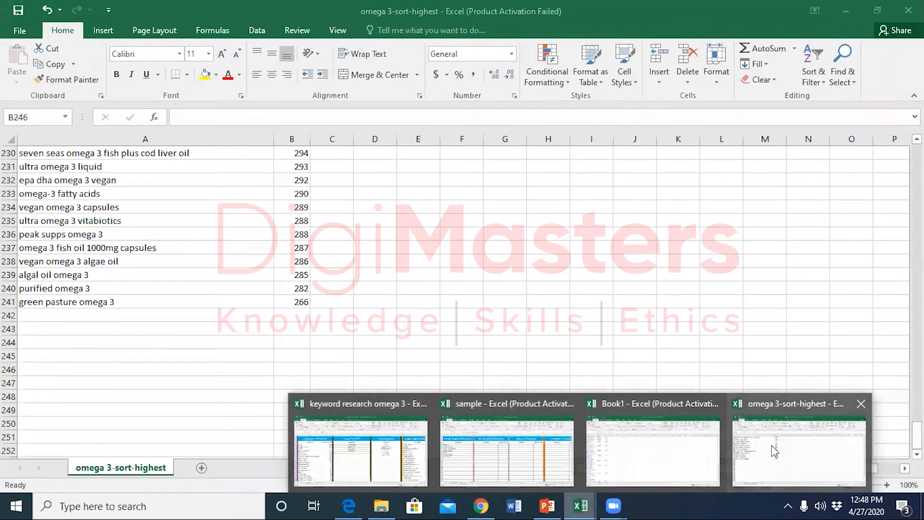
pyautogui.click(800, 452)
pyautogui.moveTo(299, 303); pyautogui.dragTo(5, 100)
pyautogui.moveTo(5, 149); pyautogui.dragTo(13, 166)
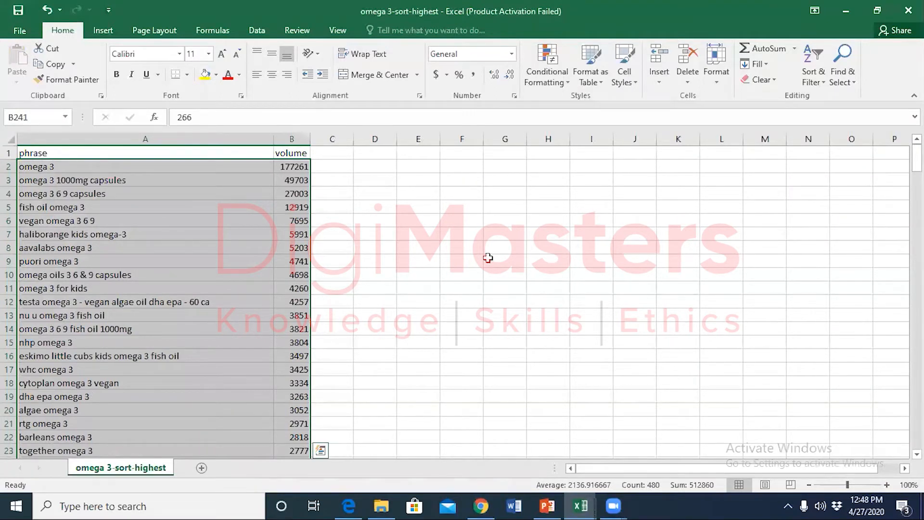
pyautogui.hotkey('ctrl', 'c')
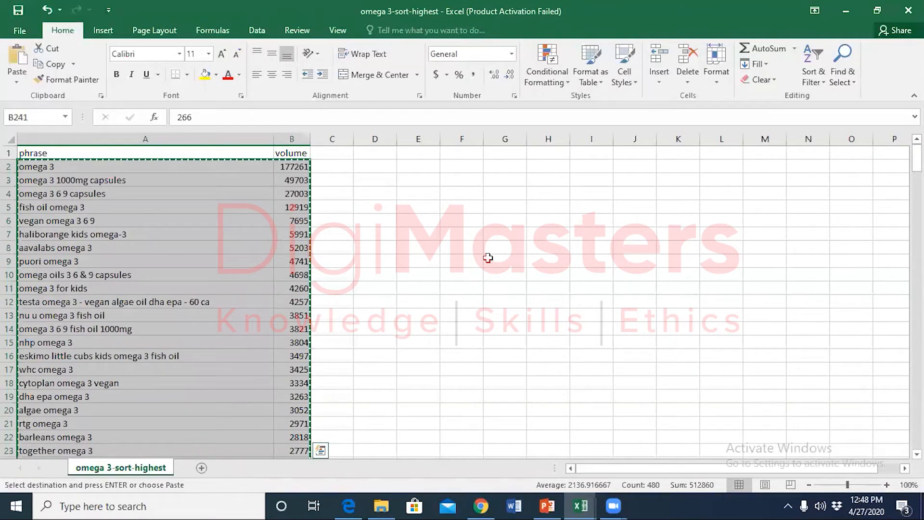
pyautogui.click(573, 503)
pyautogui.click(510, 455)
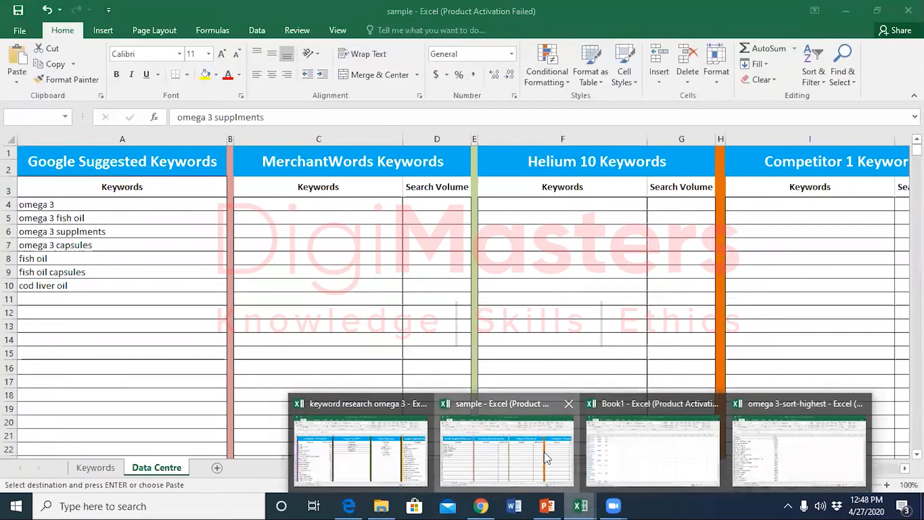
pyautogui.click(342, 204)
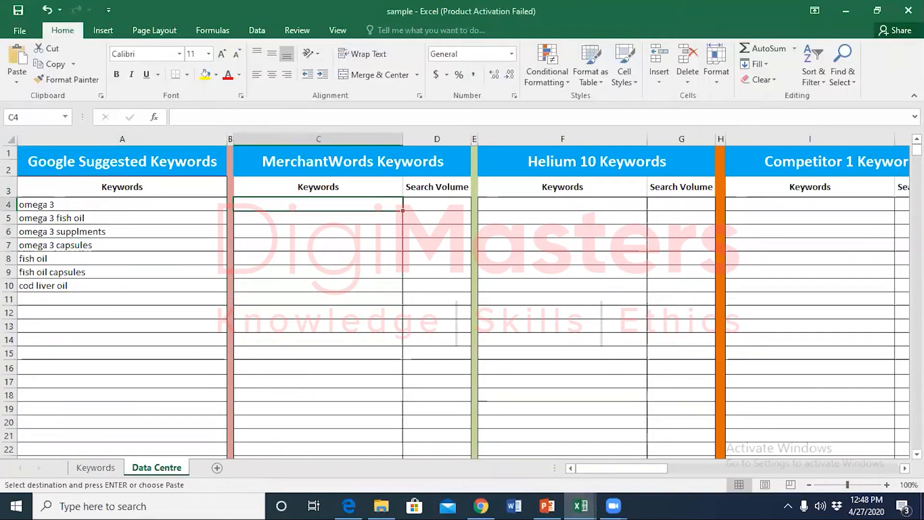
pyautogui.hotkey('ctrl', 'v')
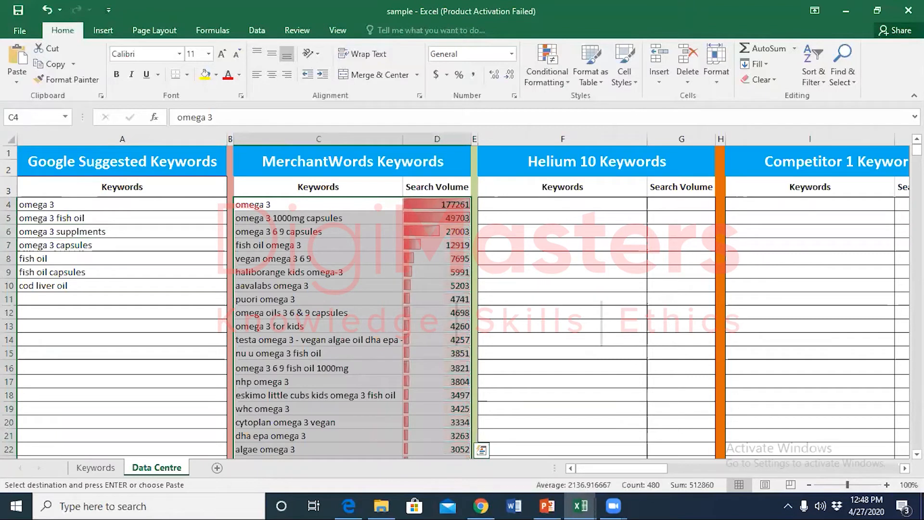
# Step: Check the pasted keywords and search volumes in the Data Centre sheet, and undo the paste
pyautogui.scroll(-19, 416, 353)
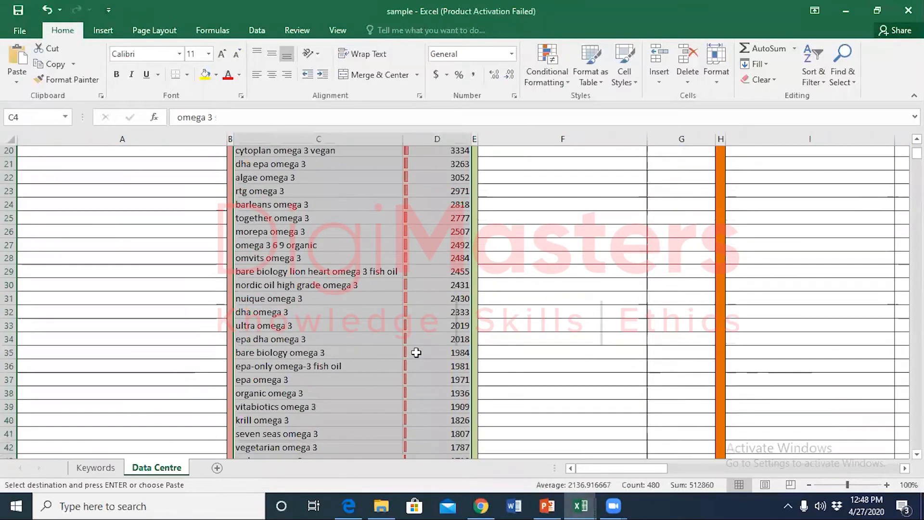
pyautogui.scroll(19, 417, 353)
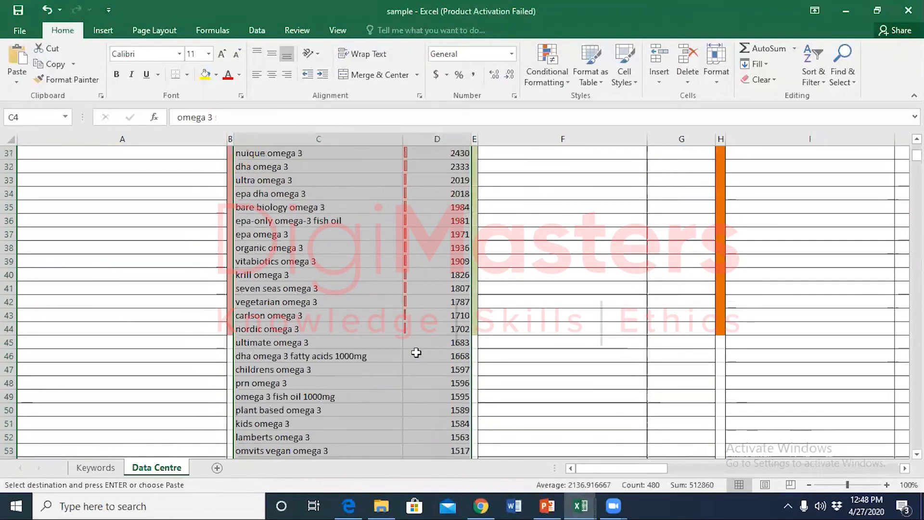
pyautogui.click(316, 214)
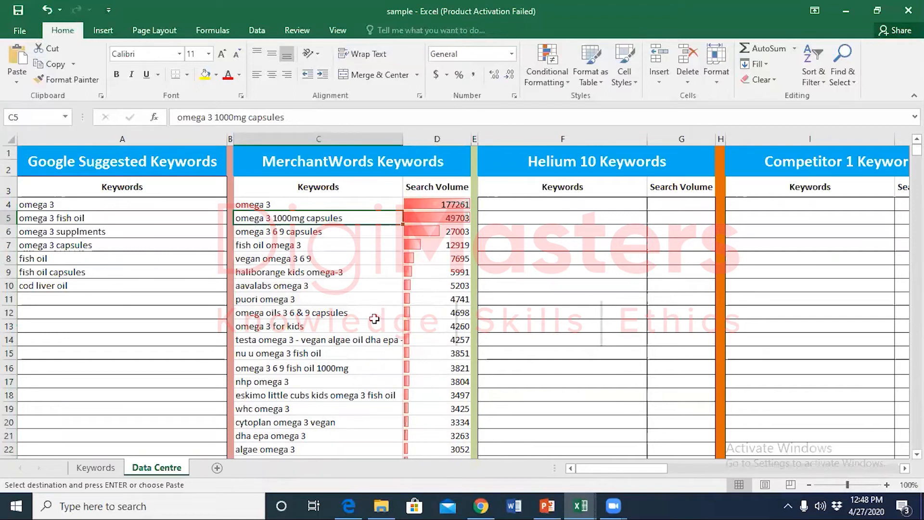
pyautogui.hotkey('ctrl', 'z')
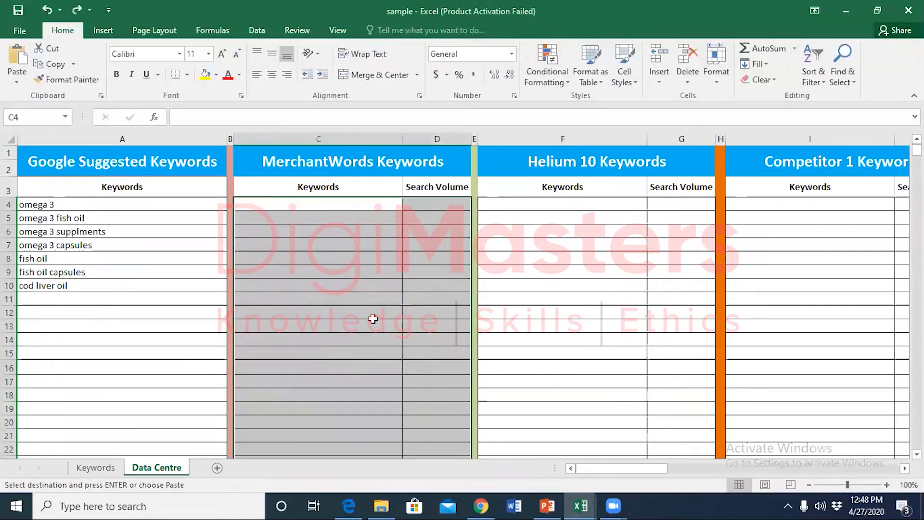
pyautogui.click(45, 221)
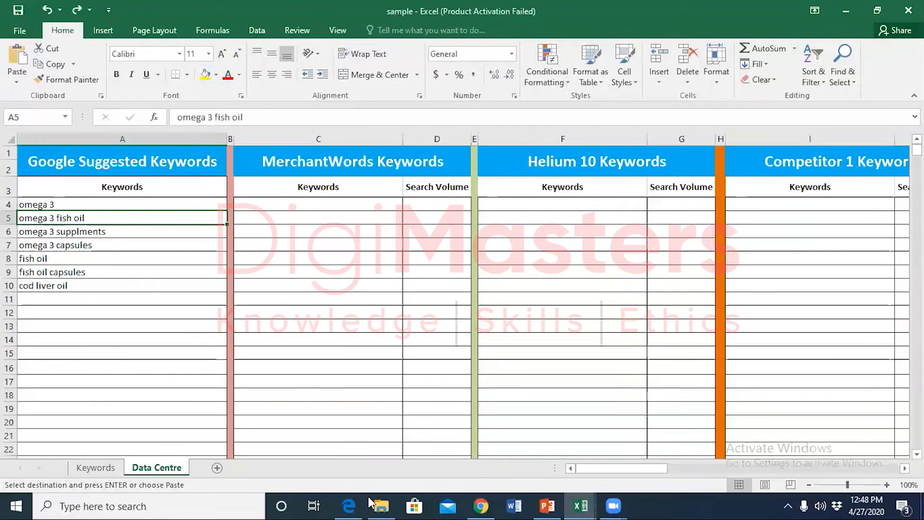
# Step: Close the Book1 workbook without saving it and switch to the omega 3-sort-highest workbook
pyautogui.click(591, 505)
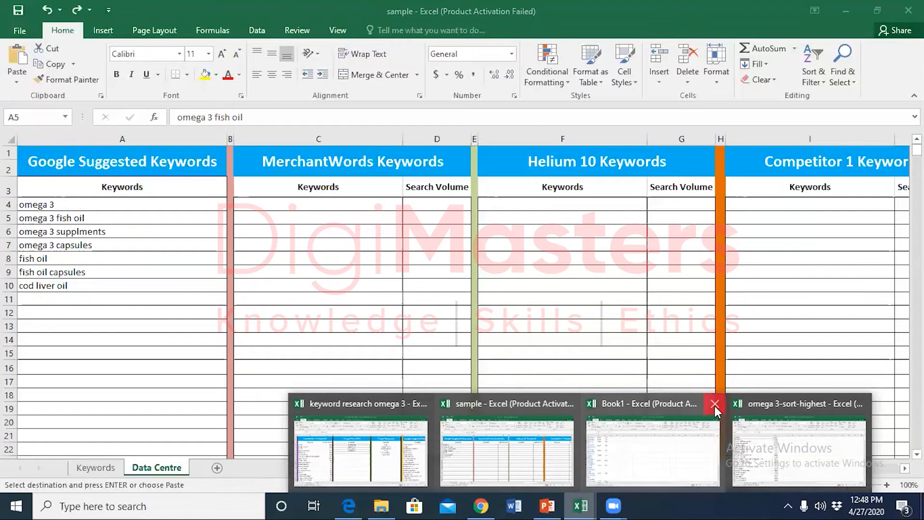
pyautogui.click(714, 406)
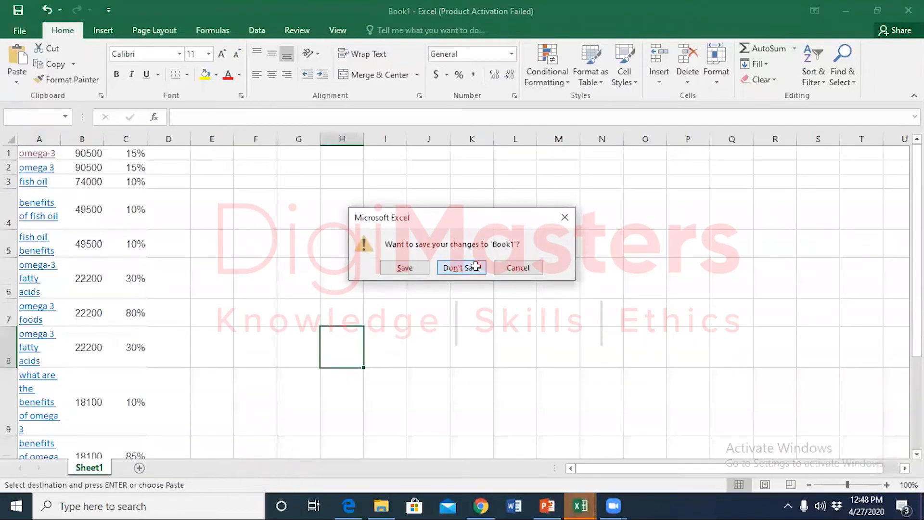
pyautogui.click(476, 266)
pyautogui.click(585, 501)
pyautogui.click(727, 443)
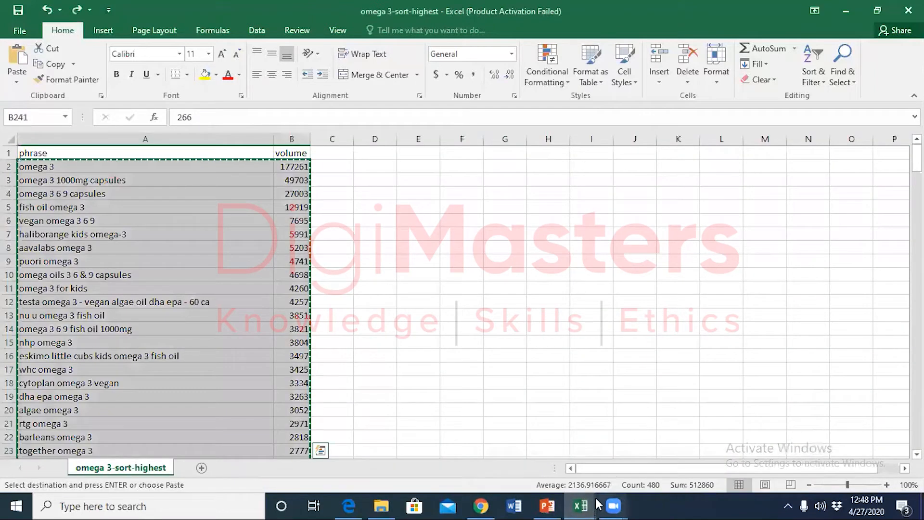
# Step: Switch to Chrome and search MerchantWords for "omega 3 fish oil"
pyautogui.click(481, 505)
pyautogui.scroll(10, 296, 301)
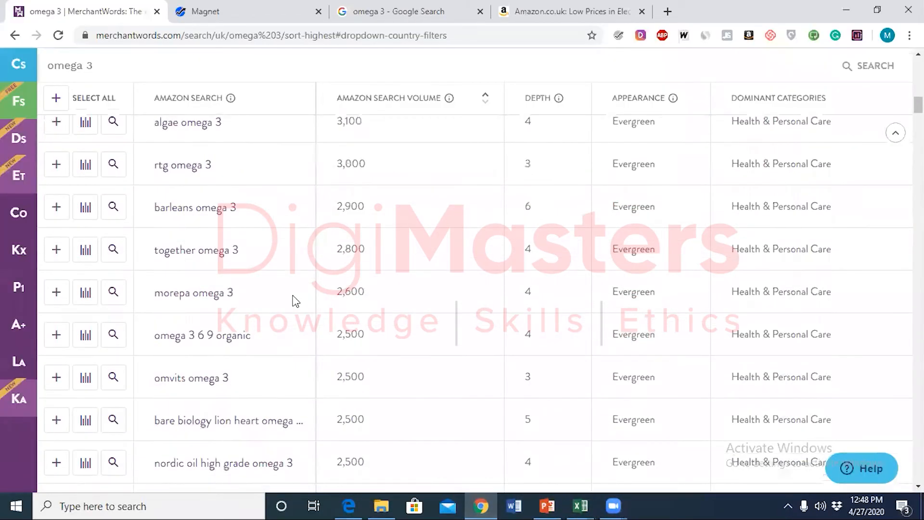
pyautogui.scroll(10, 296, 301)
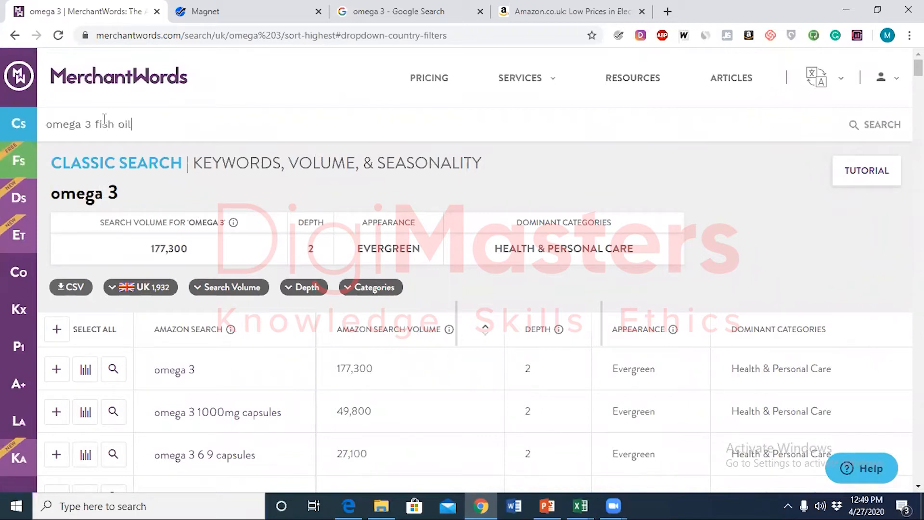
pyautogui.press('Return')
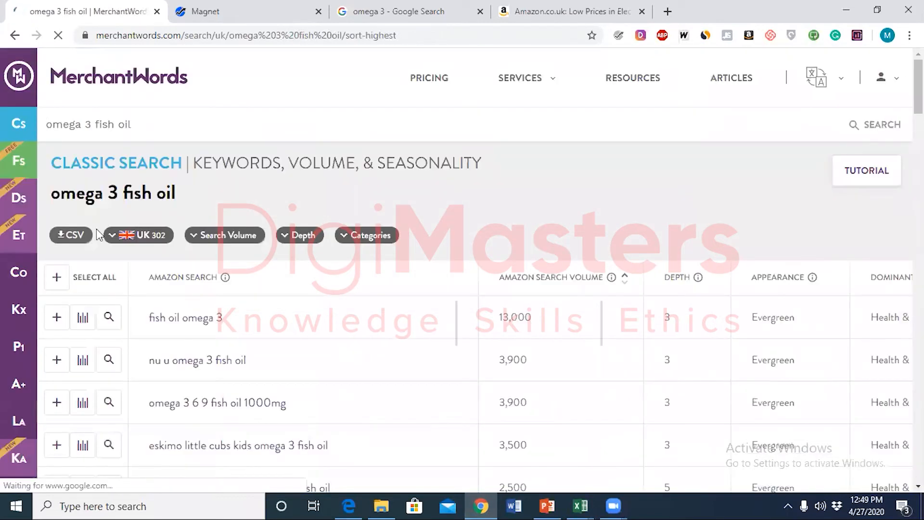
# Step: Look through the "omega 3 fish oil" results, examining the phrases, search volumes and dominant categories
pyautogui.scroll(-7, 314, 337)
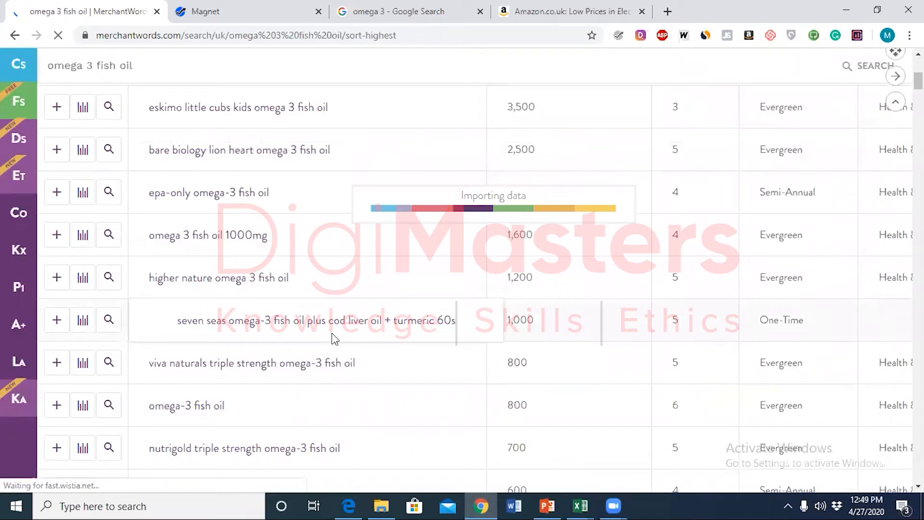
pyautogui.scroll(7, 333, 339)
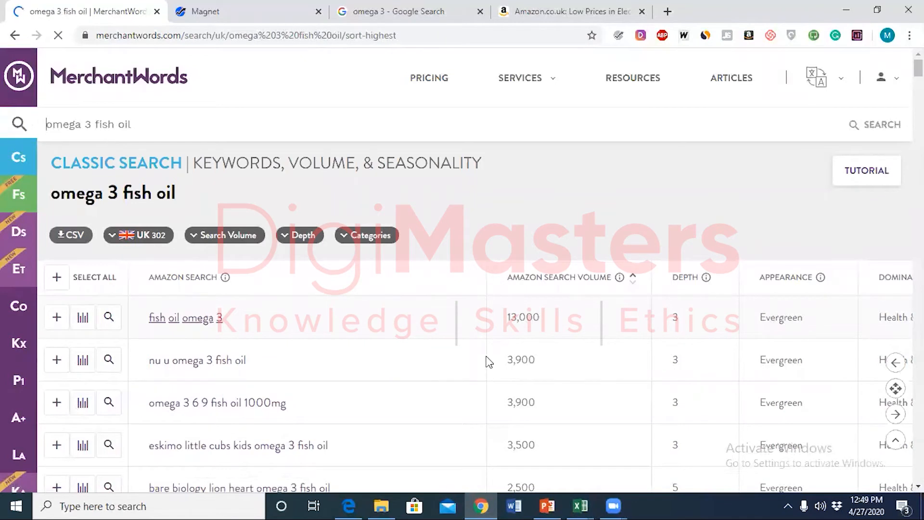
pyautogui.scroll(-10, 664, 336)
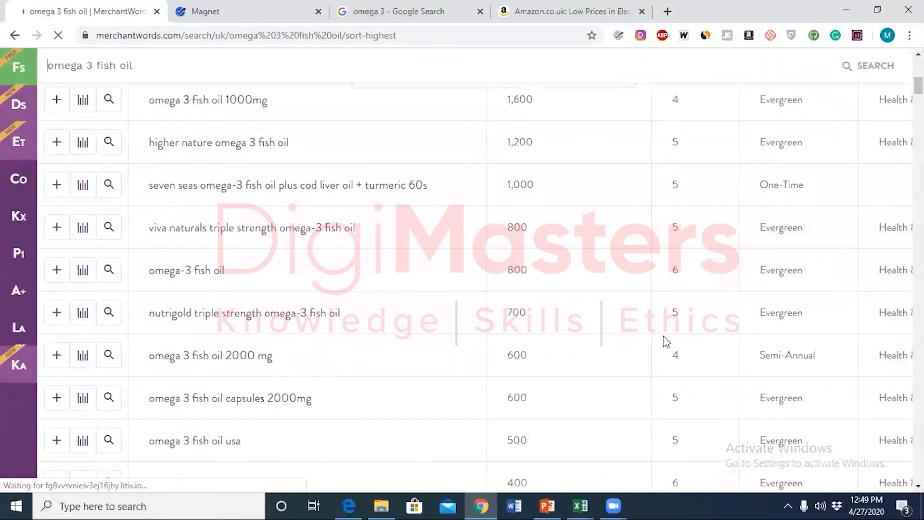
pyautogui.scroll(10, 664, 336)
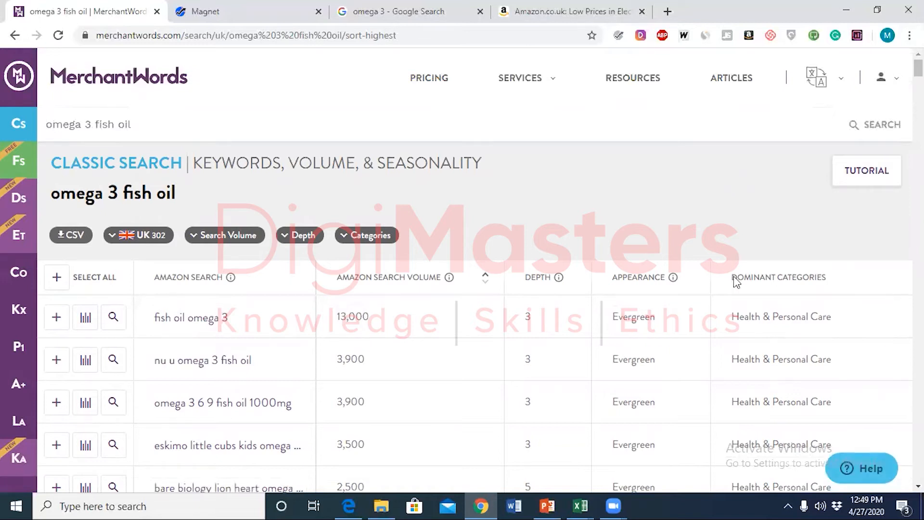
pyautogui.scroll(-4, 722, 436)
pyautogui.scroll(-3, 722, 439)
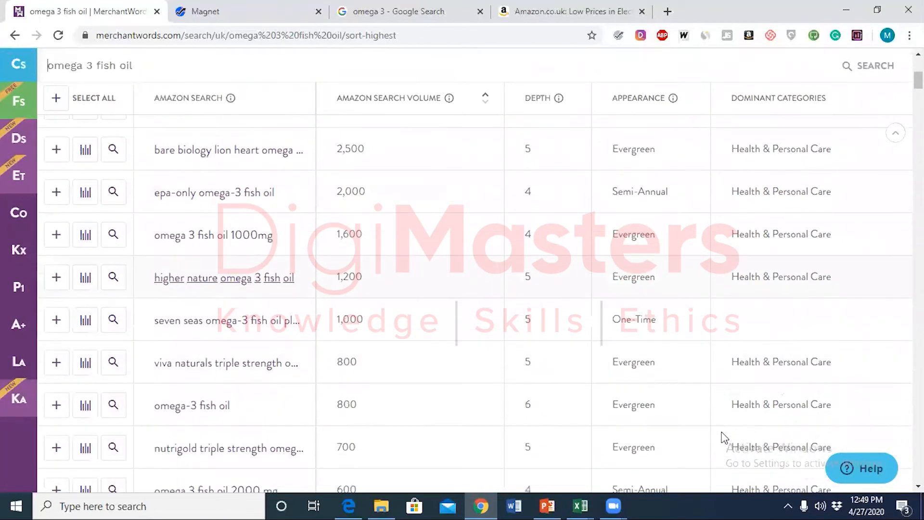
pyautogui.scroll(7, 722, 438)
pyautogui.scroll(-2, 723, 436)
pyautogui.scroll(2, 722, 436)
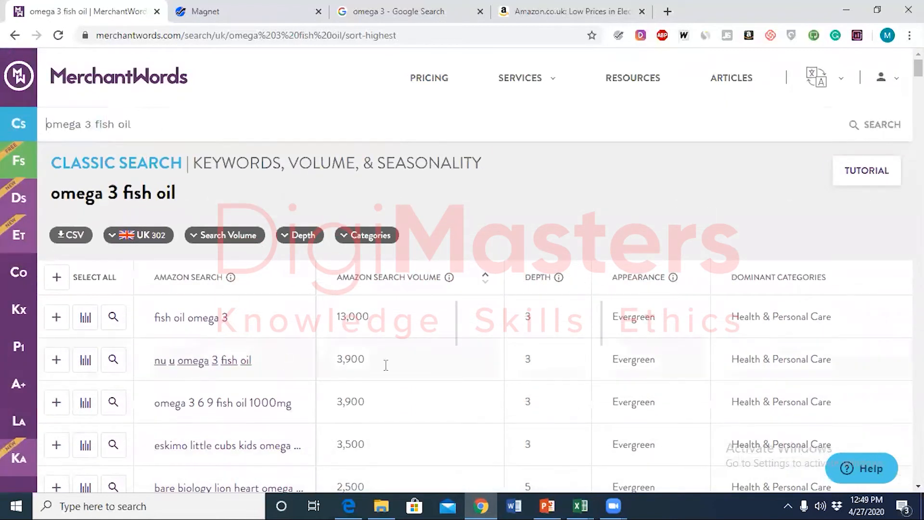
pyautogui.scroll(-4, 466, 404)
pyautogui.scroll(4, 466, 405)
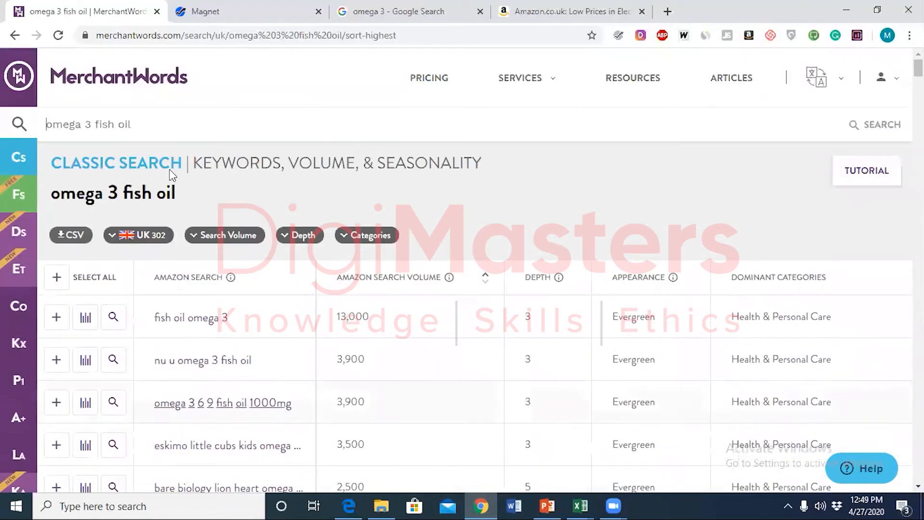
# Step: Export the MerchantWords "omega 3 fish oil" results as a CSV file and open the download in Excel
pyautogui.click(90, 243)
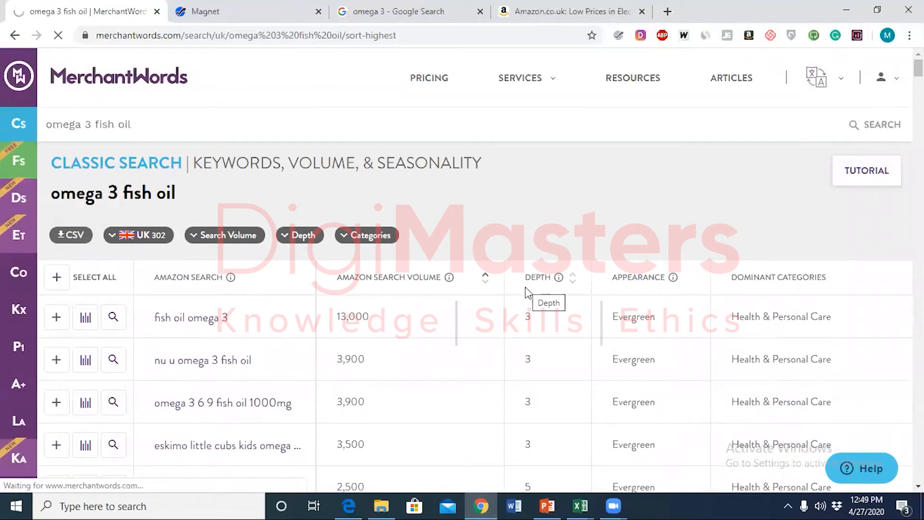
pyautogui.click(48, 477)
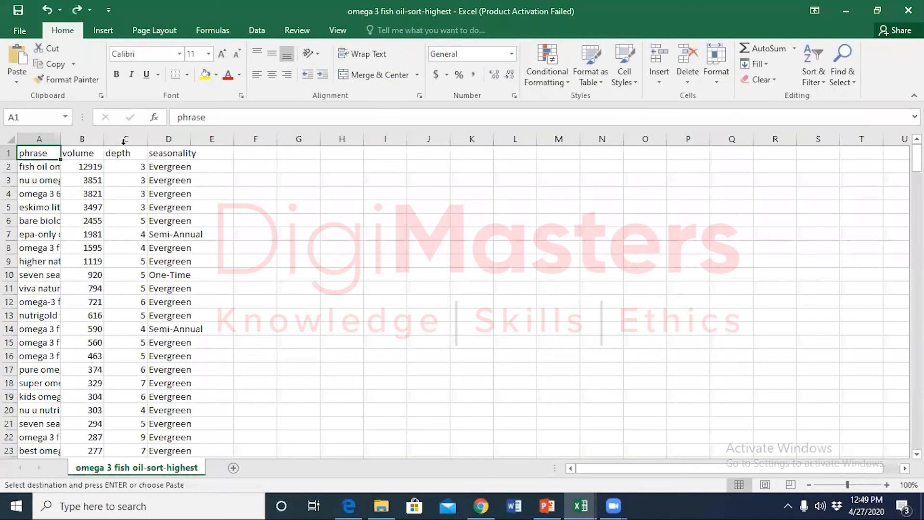
# Step: Clear the depth and seasonality data in columns C and D, and fit the phrase column to its contents
pyautogui.moveTo(124, 140); pyautogui.dragTo(188, 140)
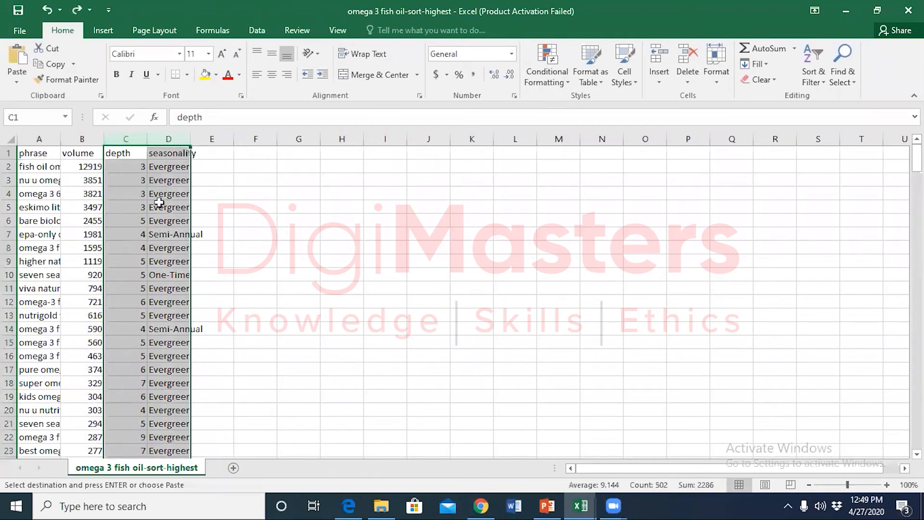
pyautogui.rightClick(163, 203)
pyautogui.click(228, 315)
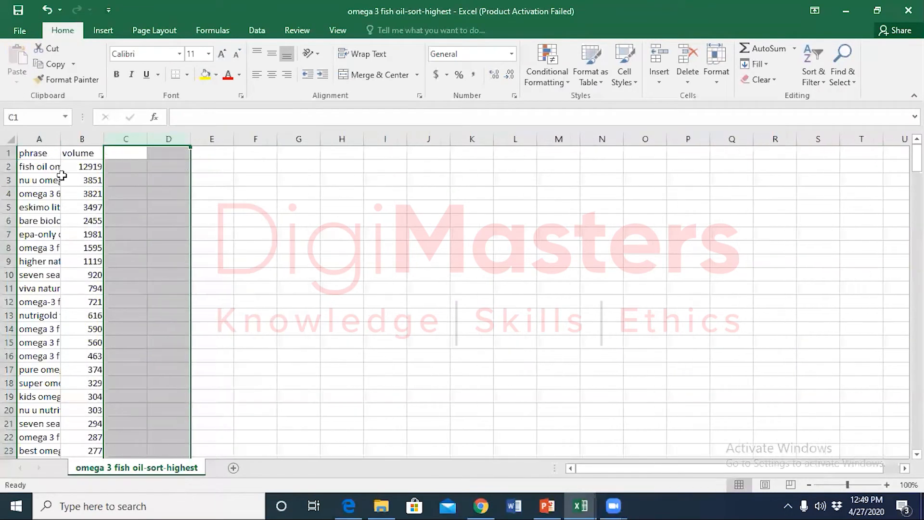
pyautogui.doubleClick(60, 137)
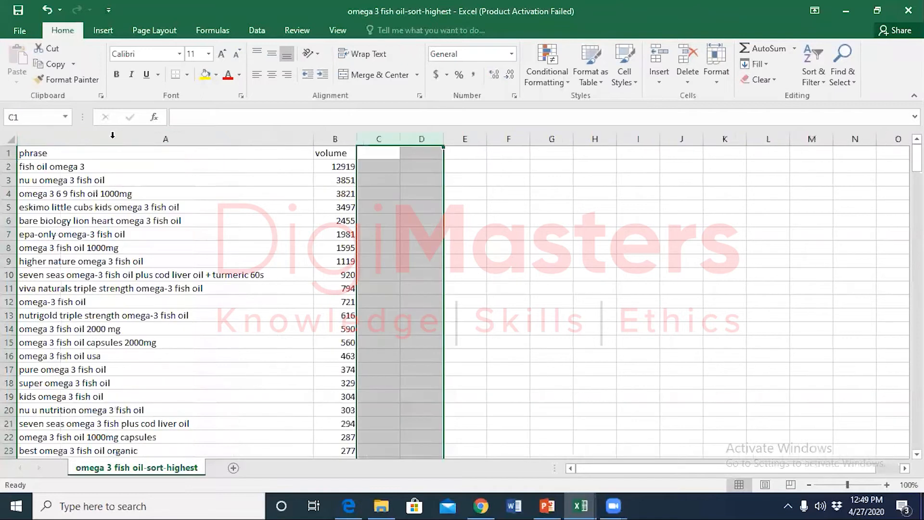
# Step: Narrow the volume column to fit its values and delete the "epa-only omega-3 fish oil" row
pyautogui.moveTo(357, 139); pyautogui.dragTo(350, 139)
pyautogui.click(253, 231)
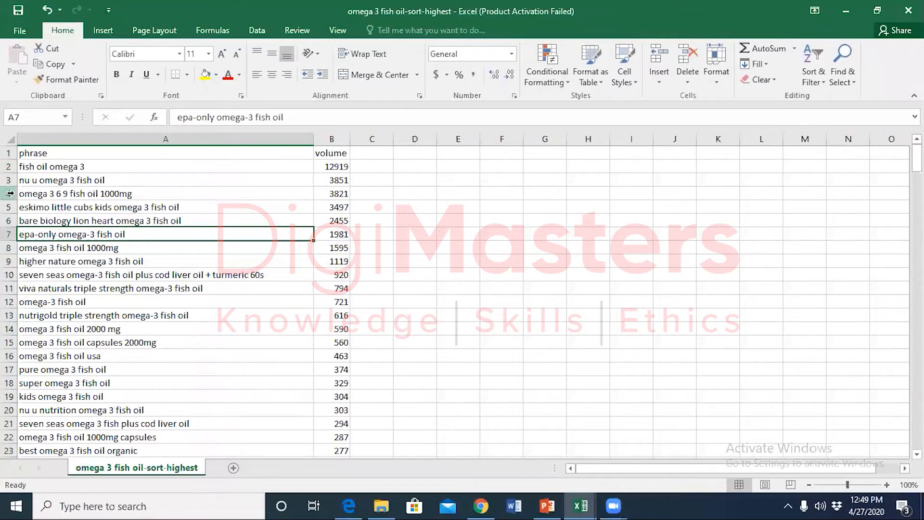
pyautogui.click(10, 233)
pyautogui.rightClick(73, 235)
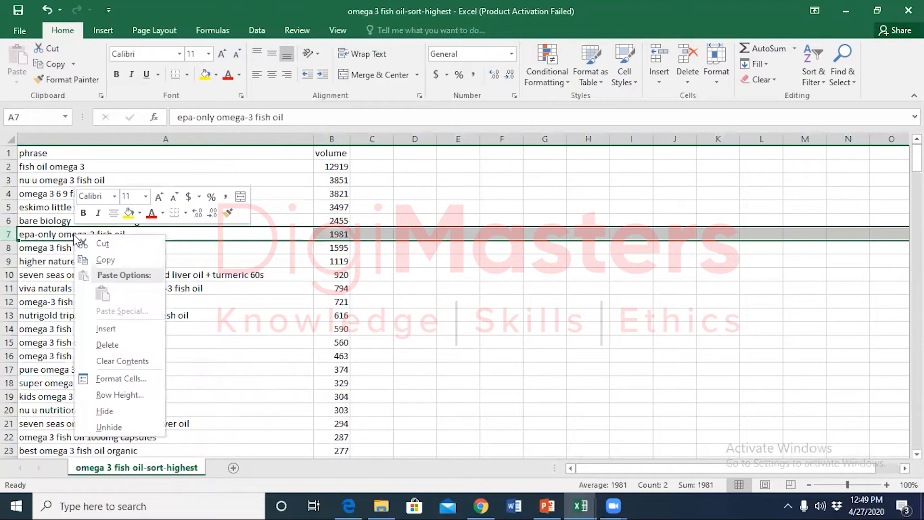
pyautogui.click(106, 345)
pyautogui.click(9, 329)
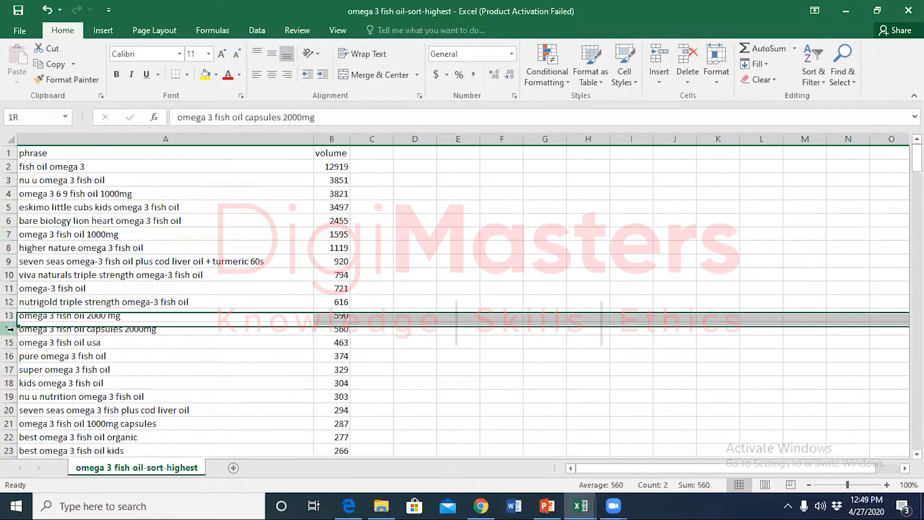
pyautogui.rightClick(44, 327)
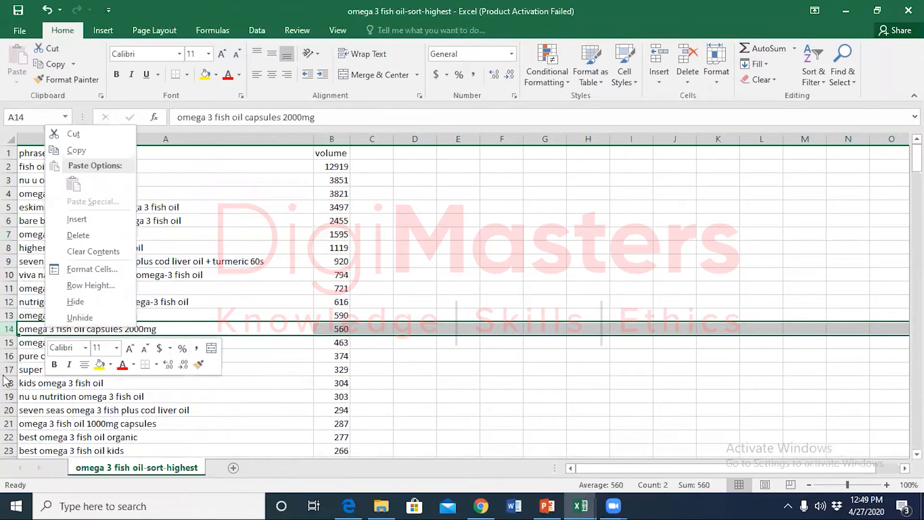
pyautogui.press('Escape')
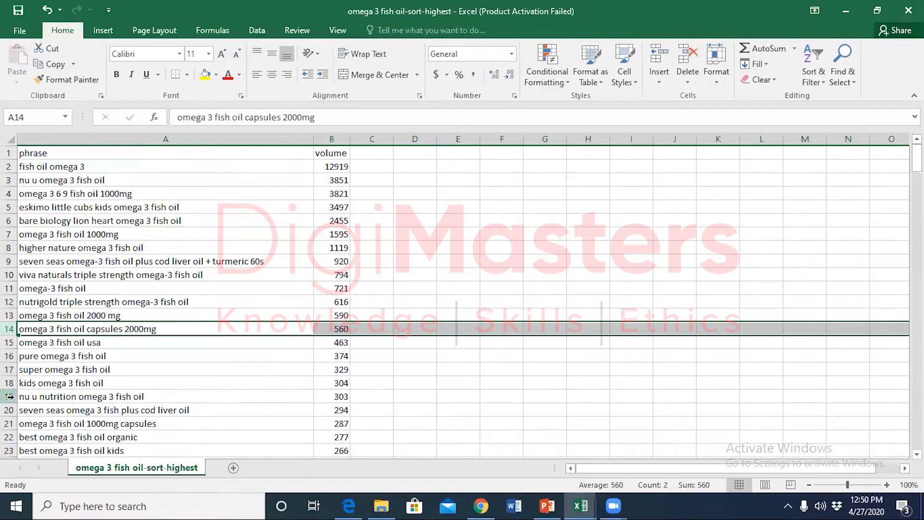
# Step: Delete the row for "seven seas omega-3 fish oil plus cod liver oil one-a-day 120 capsules"
pyautogui.scroll(-2, 10, 397)
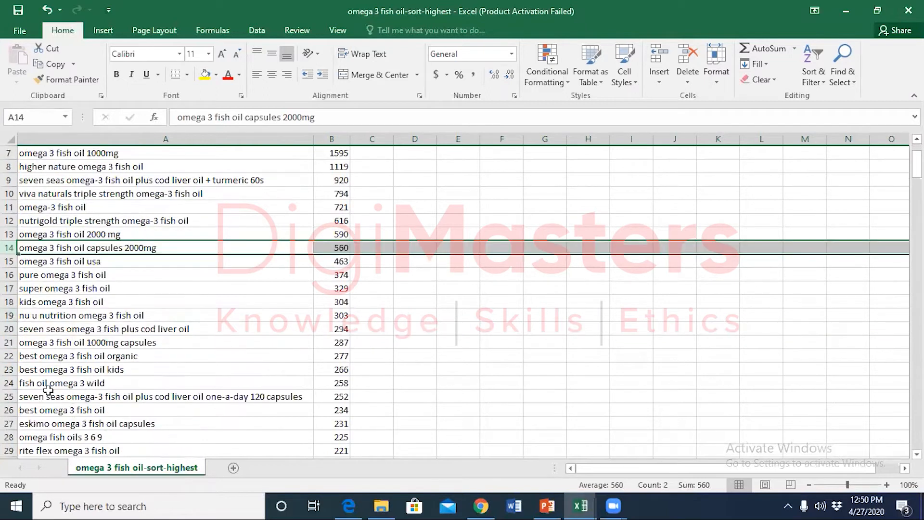
pyautogui.click(10, 329)
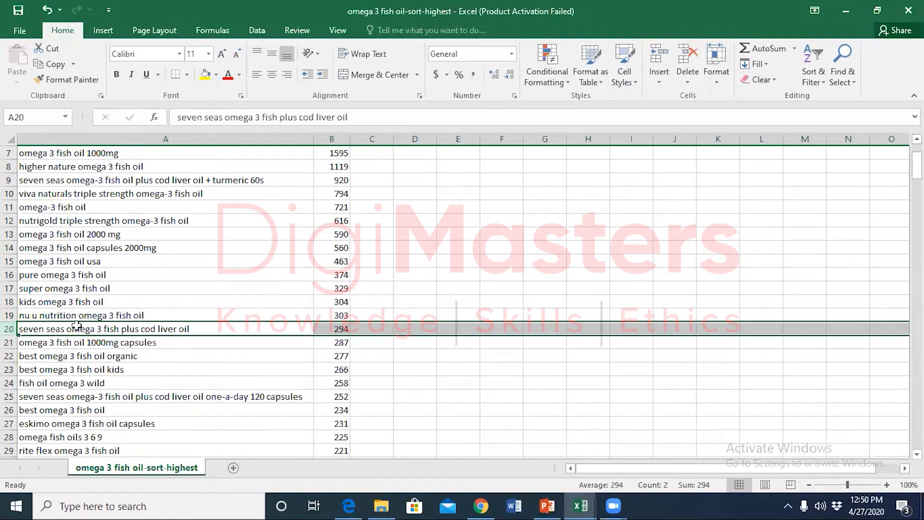
pyautogui.click(9, 398)
pyautogui.rightClick(68, 396)
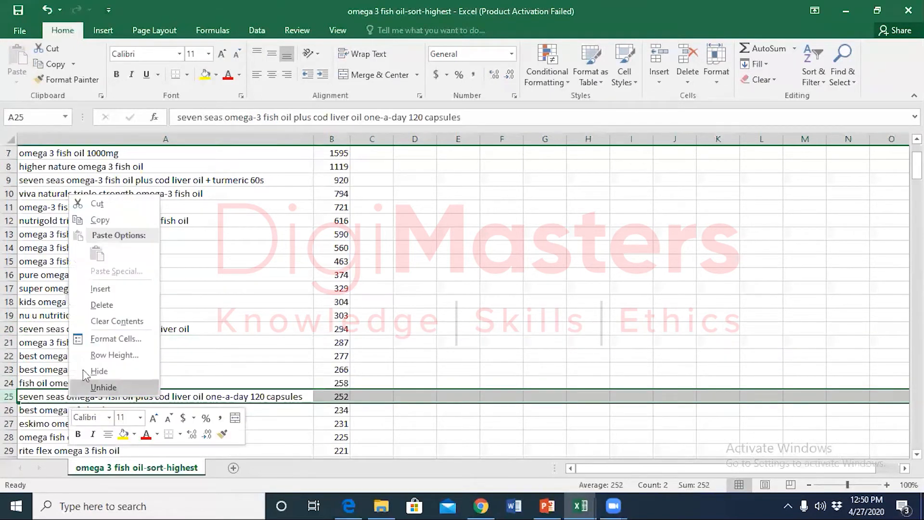
pyautogui.click(100, 302)
# Step: Clear the lowest-volume phrases and volumes at the end of the list, from row 156 through row 249
pyautogui.scroll(-2, 410, 385)
pyautogui.scroll(-20, 411, 385)
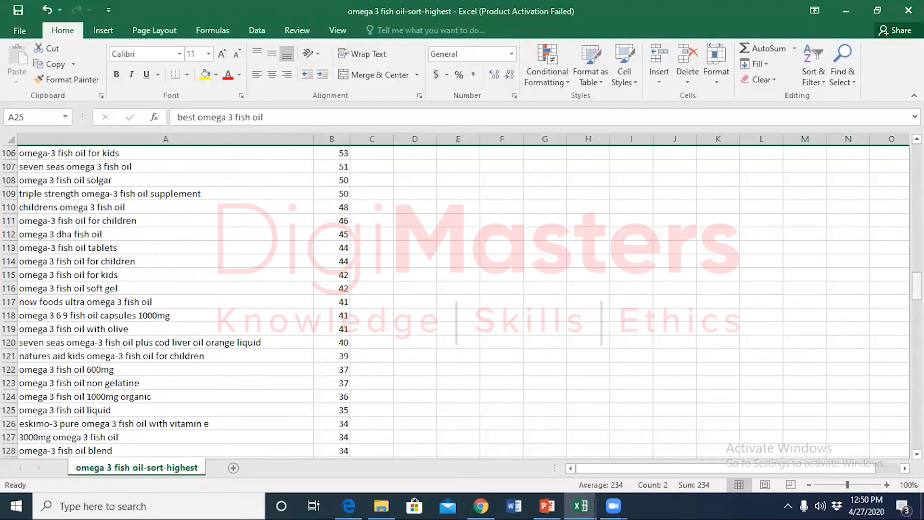
pyautogui.scroll(-20, 410, 386)
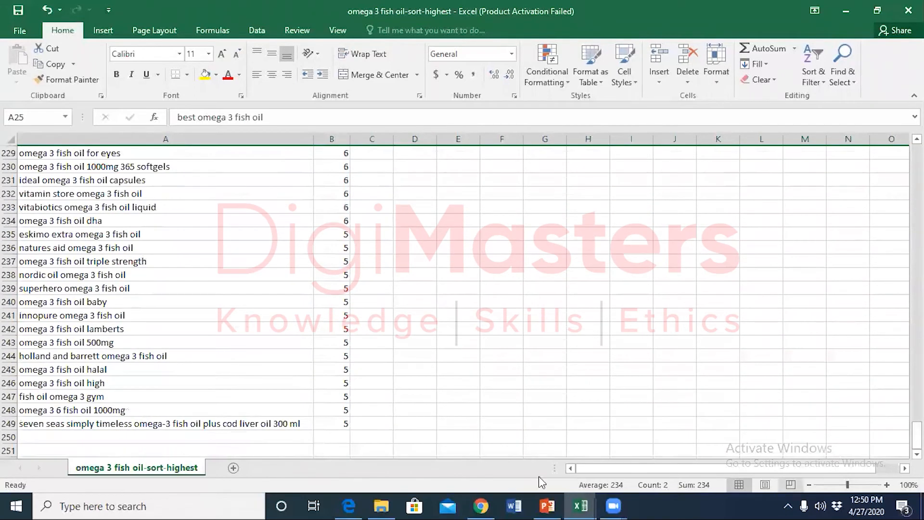
pyautogui.moveTo(328, 423); pyautogui.dragTo(11, 288)
pyautogui.scroll(-13, 10, 274)
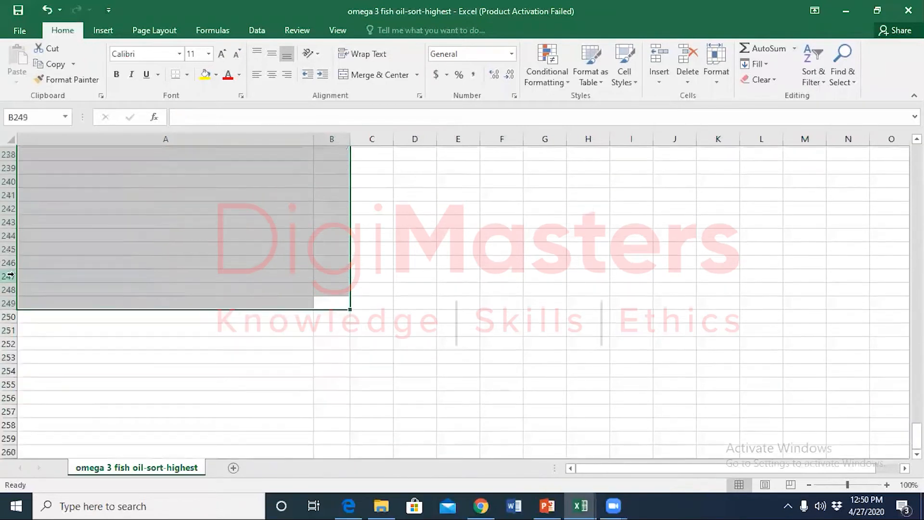
# Step: Copy the remaining fish oil phrases and volumes in A2:B155, leaving out the header row
pyautogui.scroll(20, 105, 248)
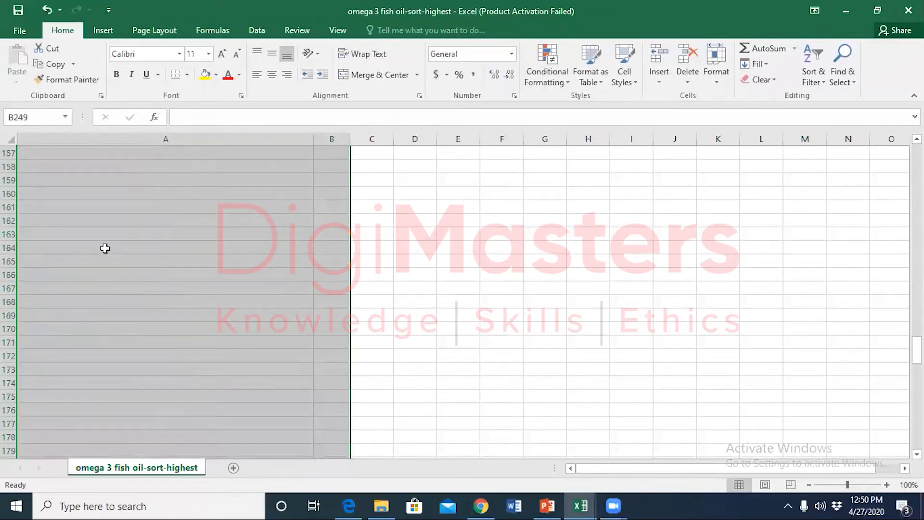
pyautogui.scroll(12, 105, 227)
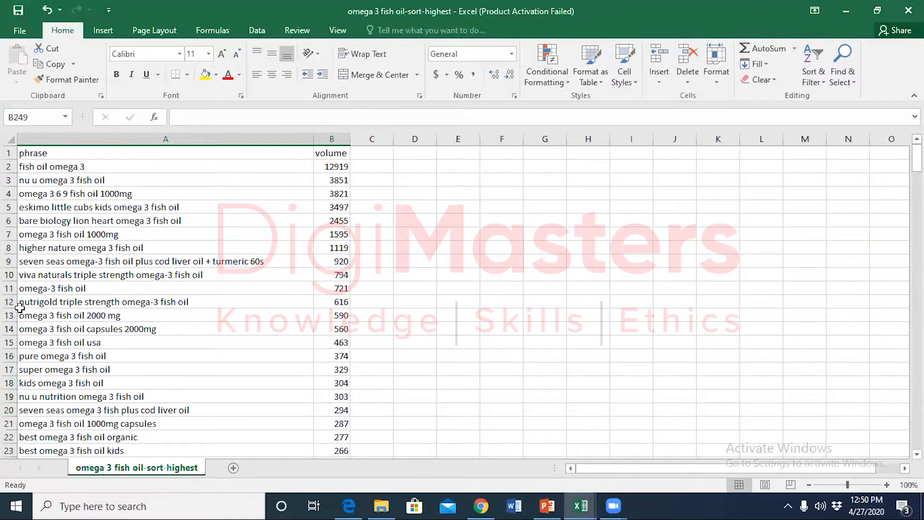
pyautogui.moveTo(126, 167); pyautogui.dragTo(321, 419)
pyautogui.hotkey('ctrl', 'c')
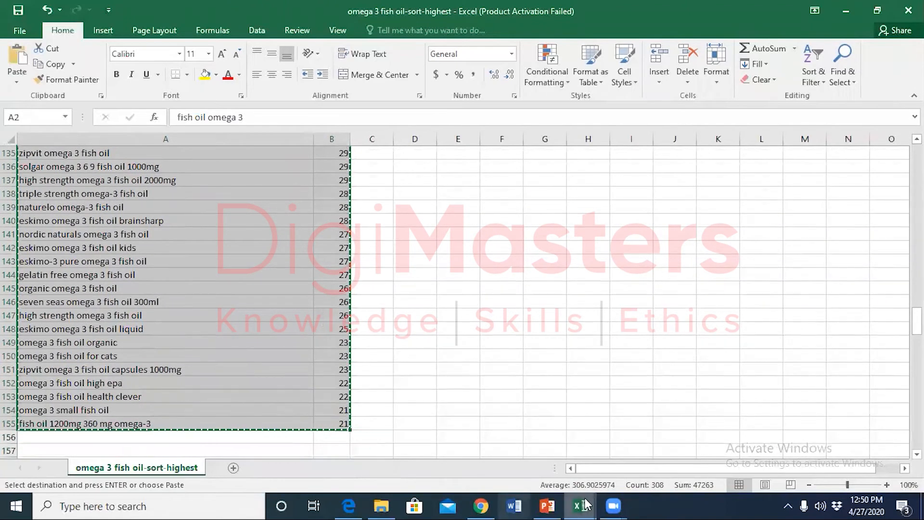
# Step: Switch to the omega 3-sort-highest workbook and paste the copied fish oil keywords below its list, starting at A242
pyautogui.moveTo(581, 504)
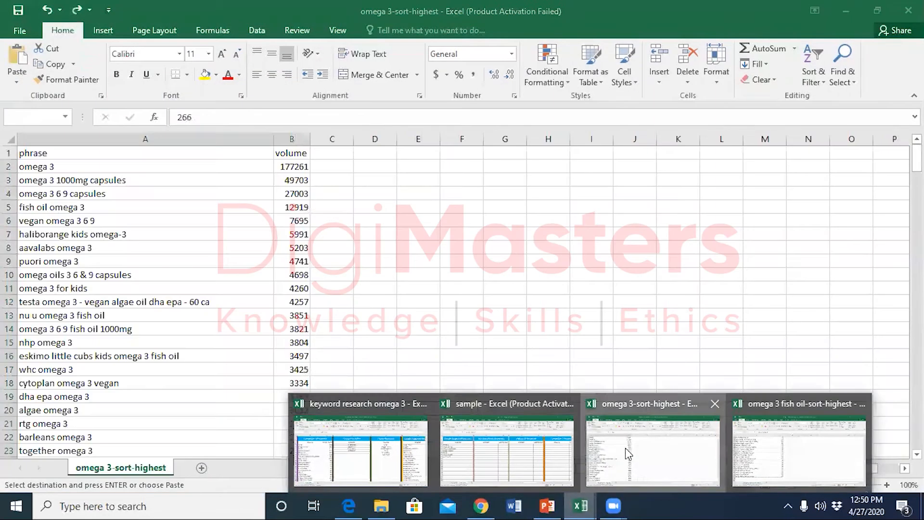
pyautogui.click(625, 448)
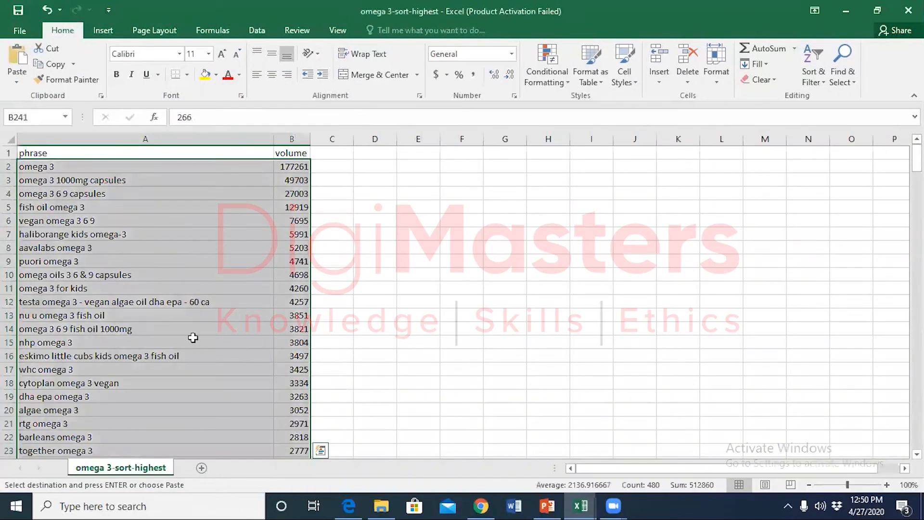
pyautogui.scroll(-20, 193, 339)
pyautogui.scroll(-20, 193, 343)
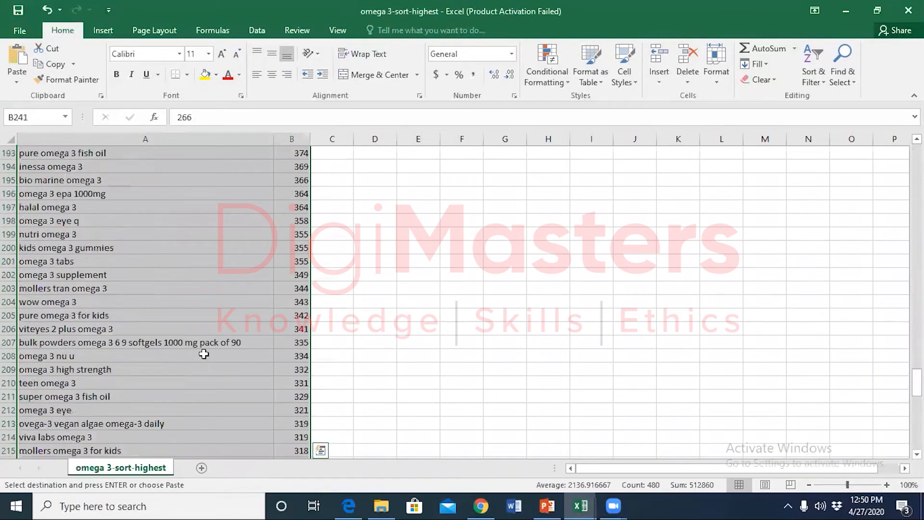
pyautogui.scroll(10, 210, 358)
pyautogui.scroll(-2, 210, 358)
pyautogui.click(132, 332)
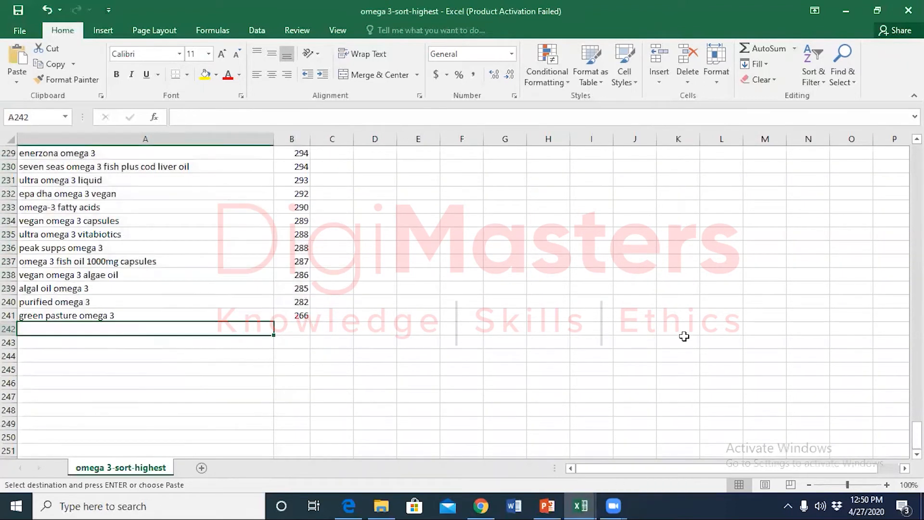
pyautogui.hotkey('ctrl', 'v')
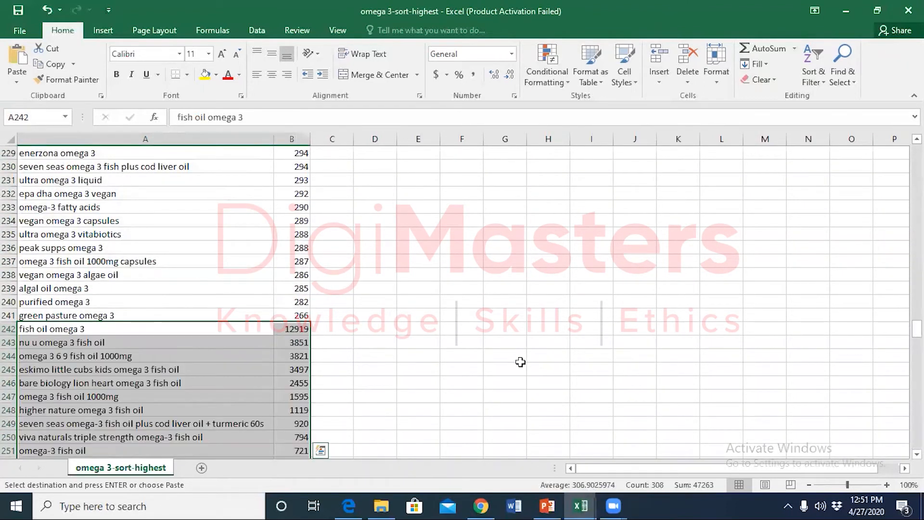
# Step: Look over the combined keyword list, and examine the Google Suggested Keywords in the sample workbook's Data Centre sheet
pyautogui.click(519, 367)
pyautogui.scroll(-20, 200, 393)
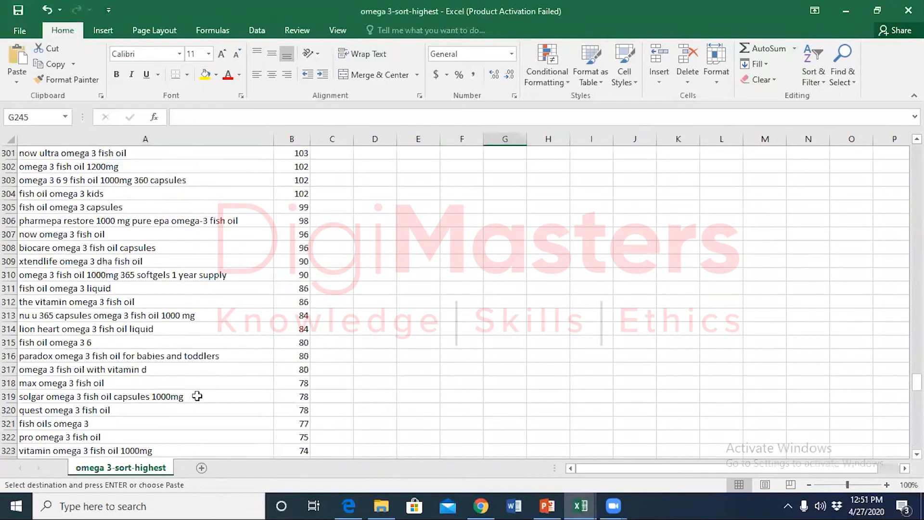
pyautogui.scroll(-19, 199, 394)
pyautogui.scroll(20, 211, 381)
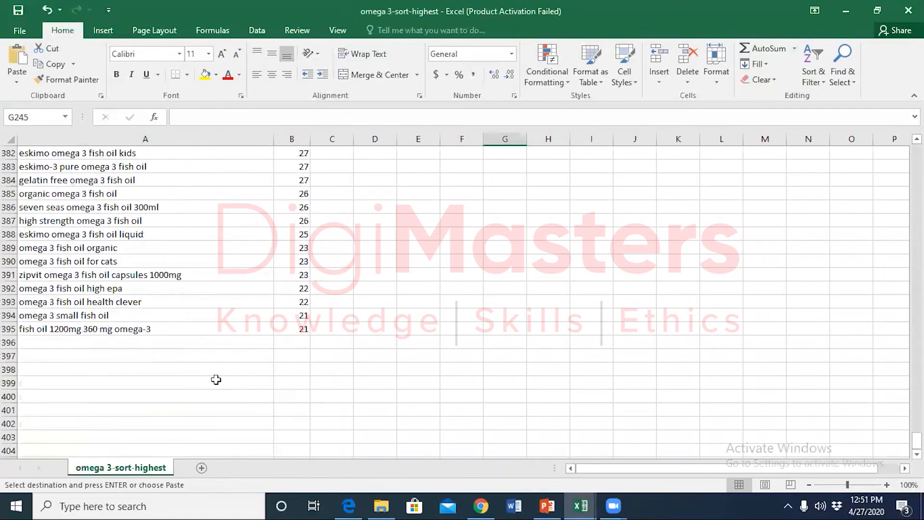
pyautogui.scroll(20, 216, 376)
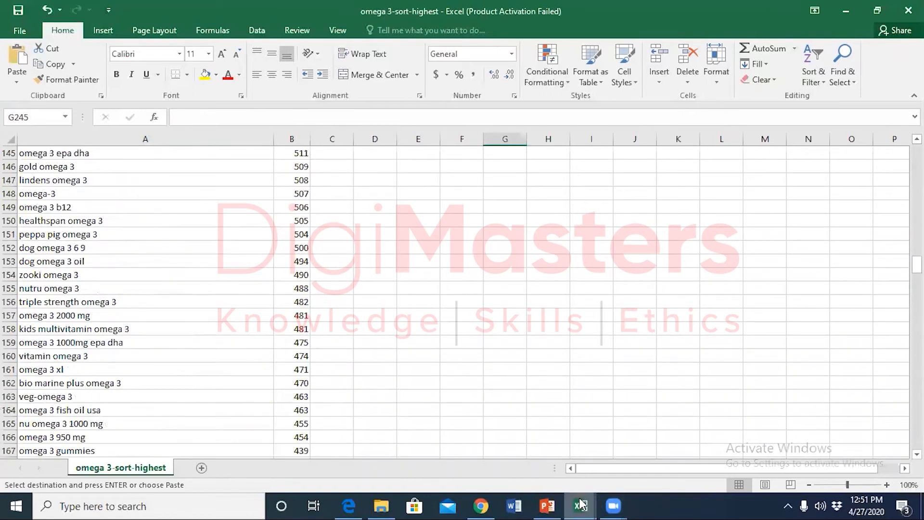
pyautogui.moveTo(581, 506)
pyautogui.click(530, 459)
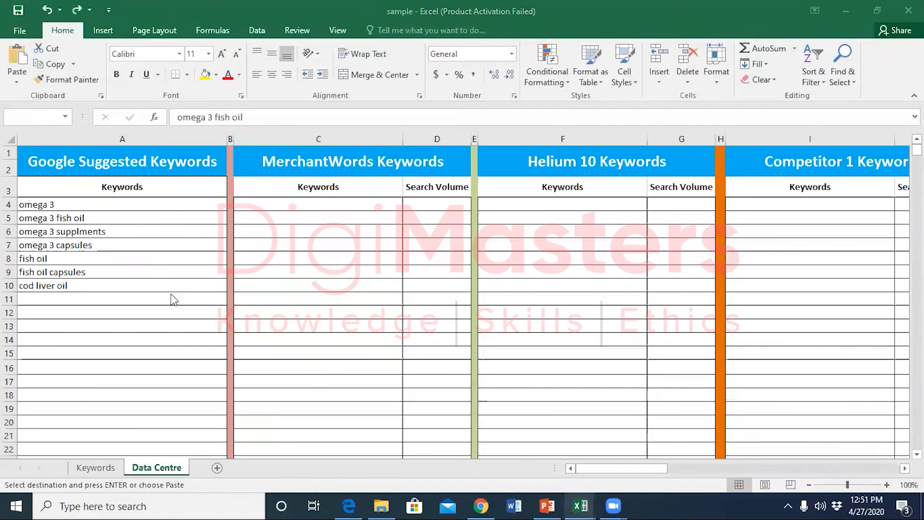
pyautogui.click(76, 232)
pyautogui.click(67, 248)
pyautogui.click(69, 260)
pyautogui.click(69, 274)
pyautogui.click(67, 295)
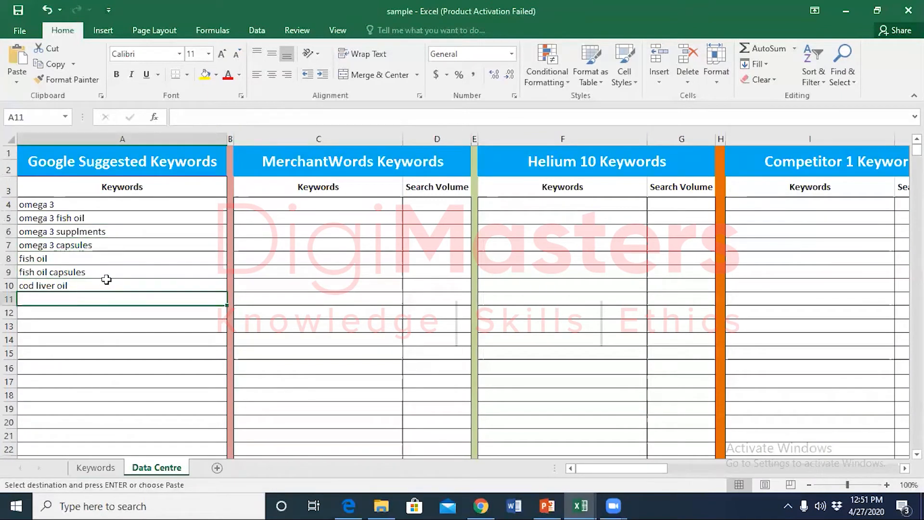
pyautogui.click(106, 285)
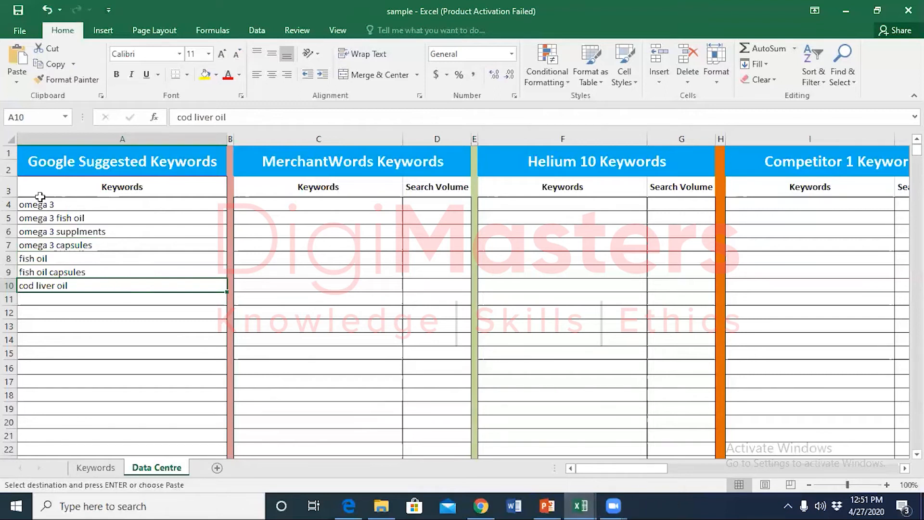
# Step: Return to the omega 3-sort-highest workbook, add filters to the phrase and volume columns, and sort volume from largest to smallest
pyautogui.click(581, 506)
pyautogui.click(640, 456)
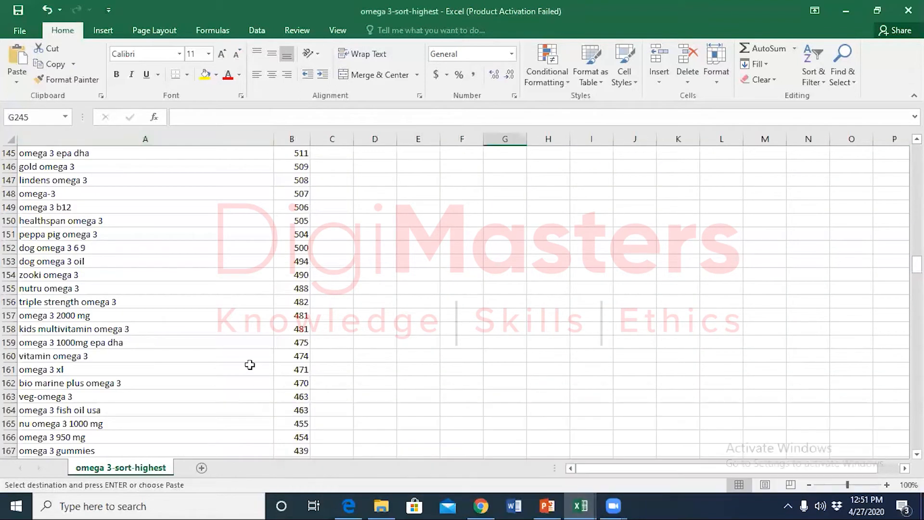
pyautogui.scroll(-20, 250, 365)
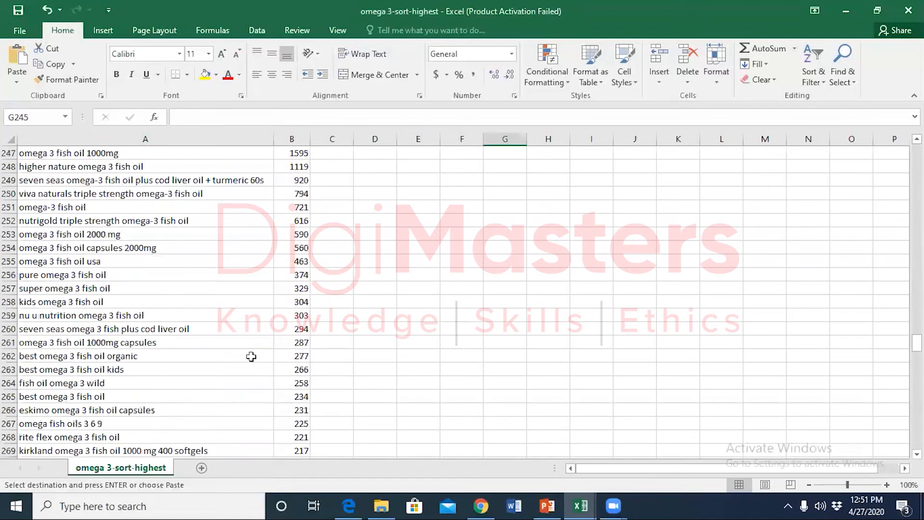
pyautogui.scroll(20, 250, 356)
pyautogui.scroll(20, 252, 356)
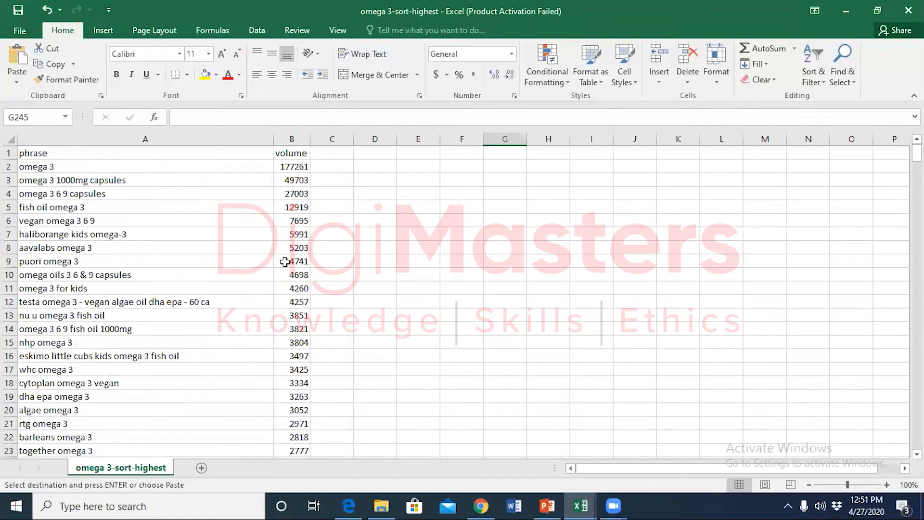
pyautogui.moveTo(248, 139); pyautogui.dragTo(292, 140)
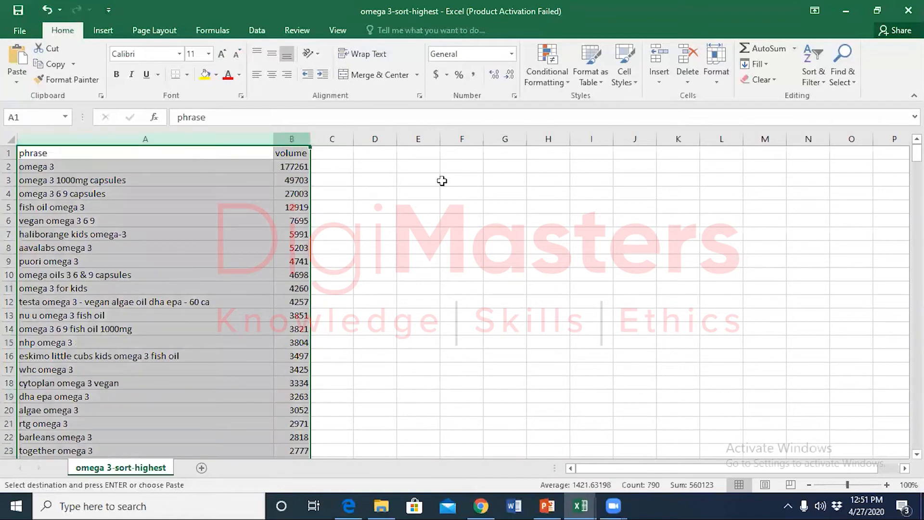
pyautogui.click(810, 80)
pyautogui.click(816, 144)
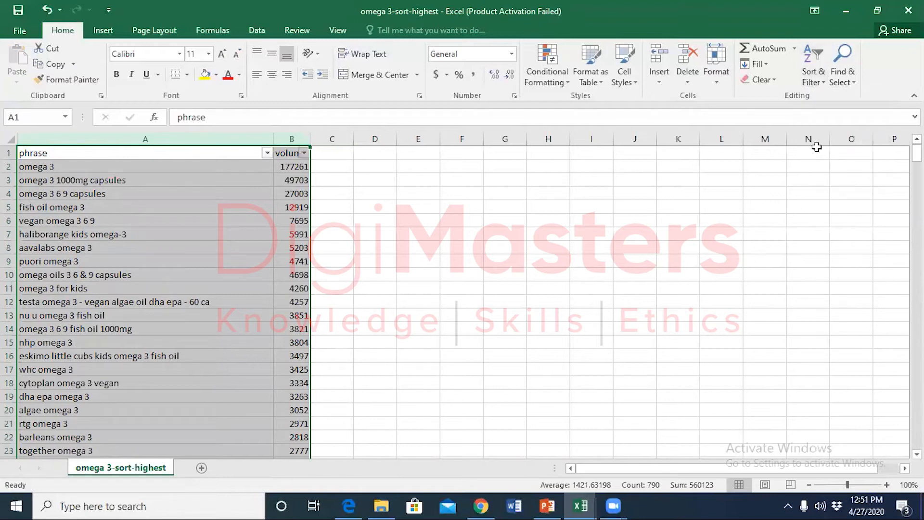
pyautogui.click(305, 152)
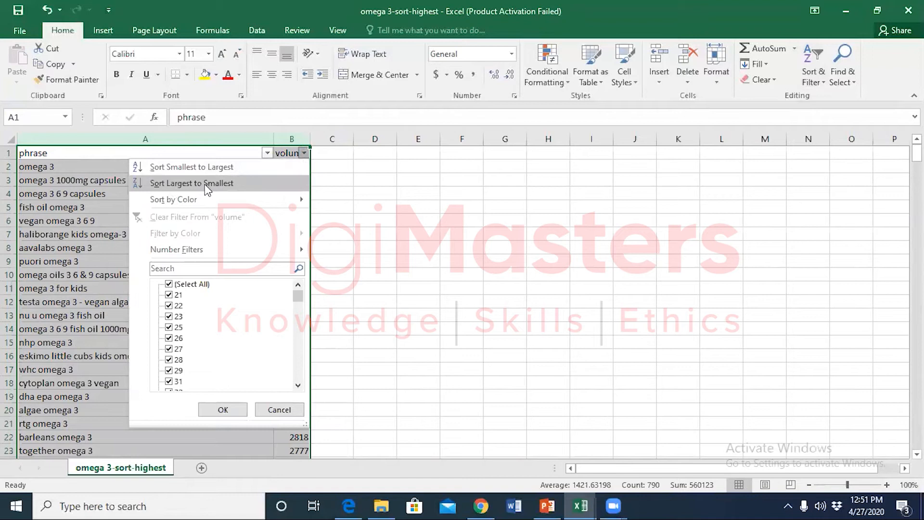
pyautogui.click(230, 186)
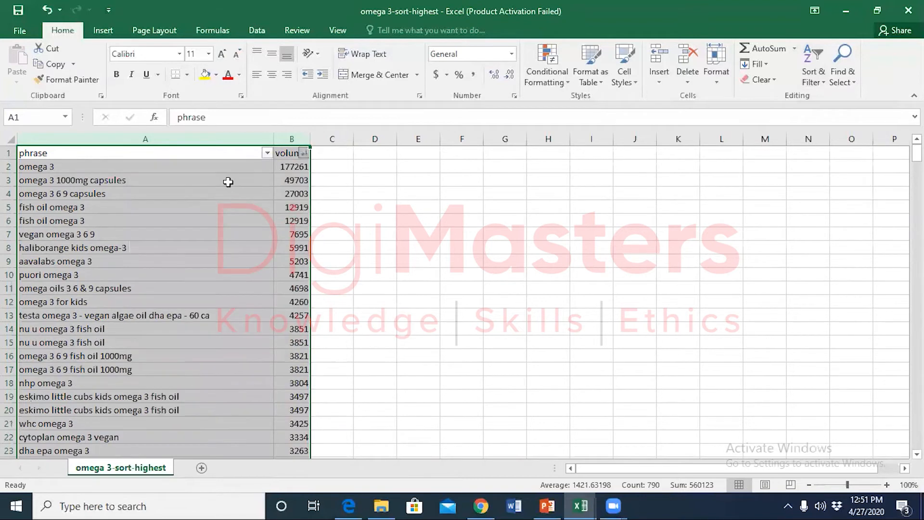
# Step: Remove duplicate rows from columns A and B, comparing both phrase and volume and treating the first row as headers
pyautogui.click(262, 205)
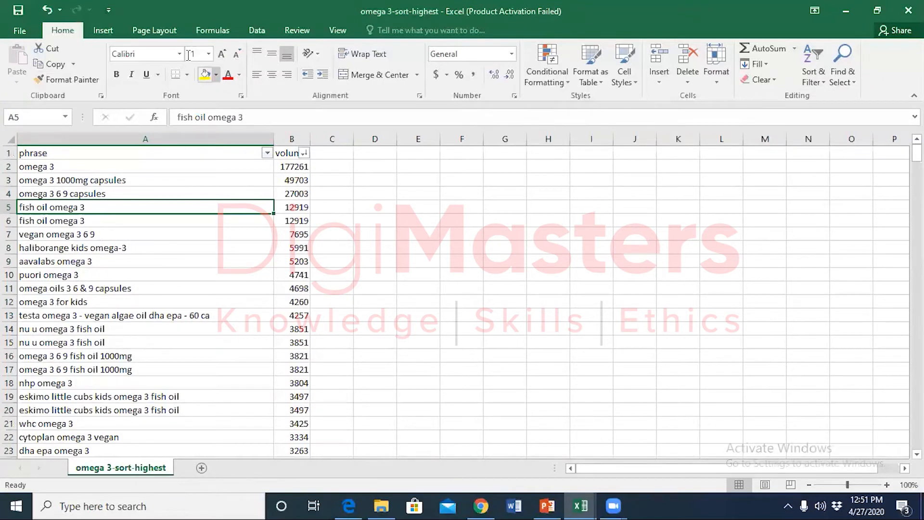
pyautogui.moveTo(196, 136); pyautogui.dragTo(289, 139)
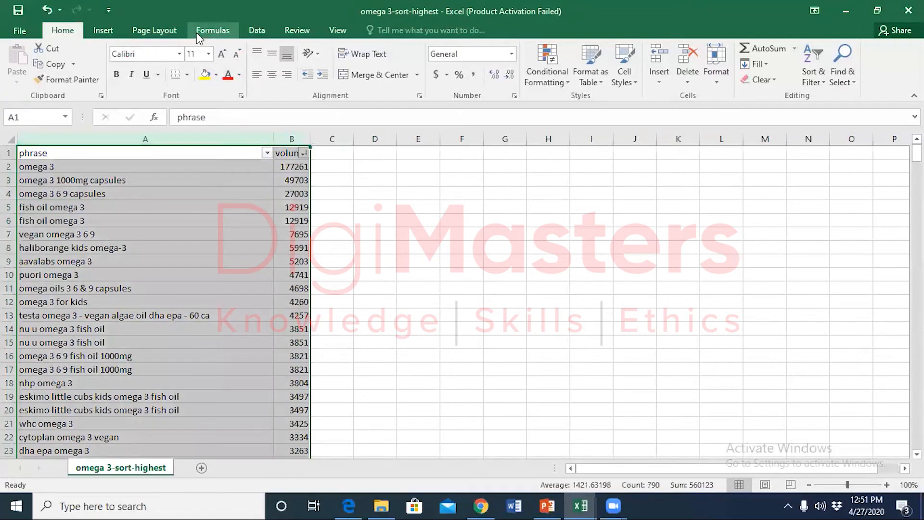
pyautogui.click(251, 26)
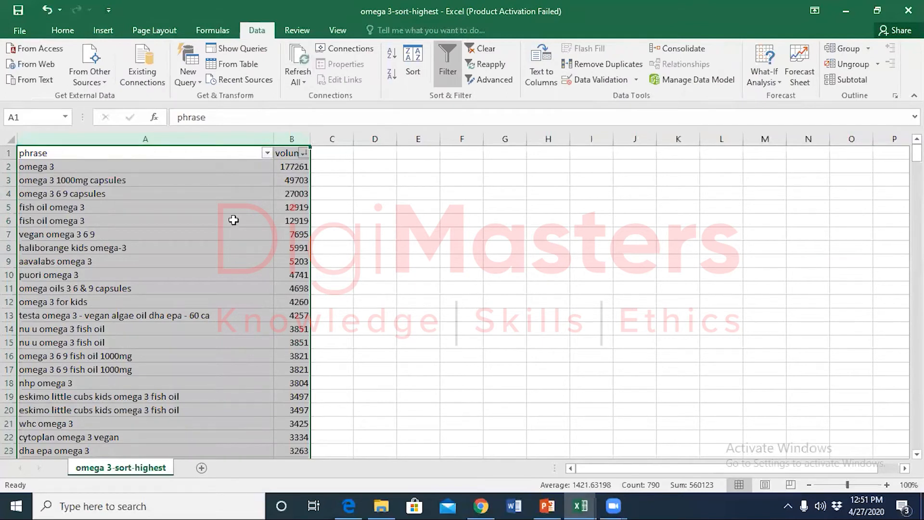
pyautogui.click(609, 65)
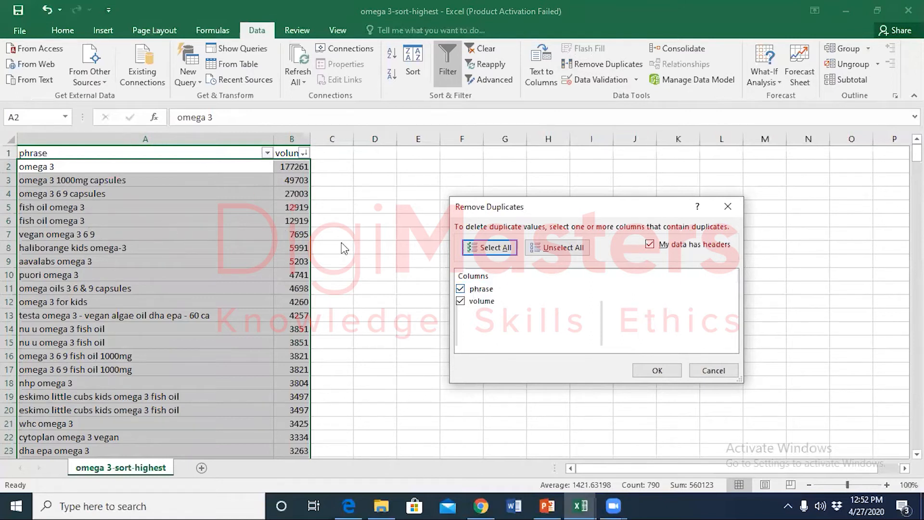
pyautogui.click(661, 370)
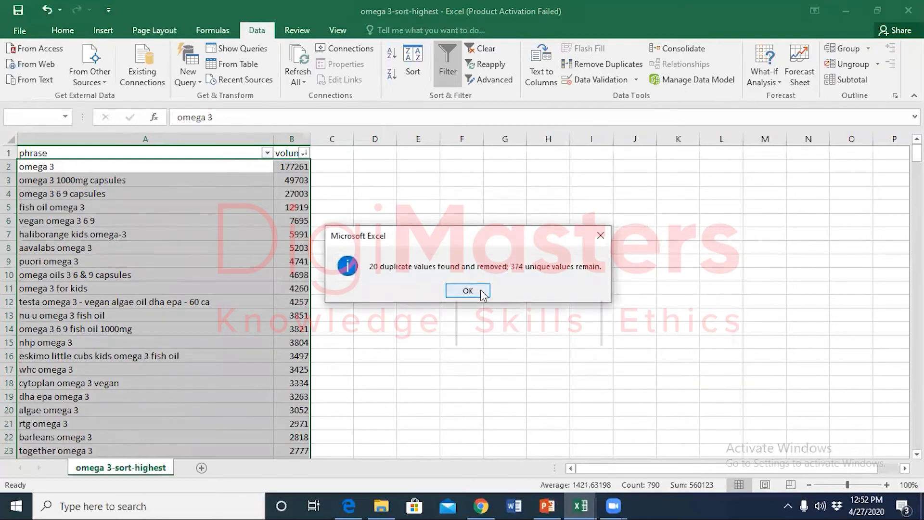
pyautogui.click(468, 291)
pyautogui.click(348, 276)
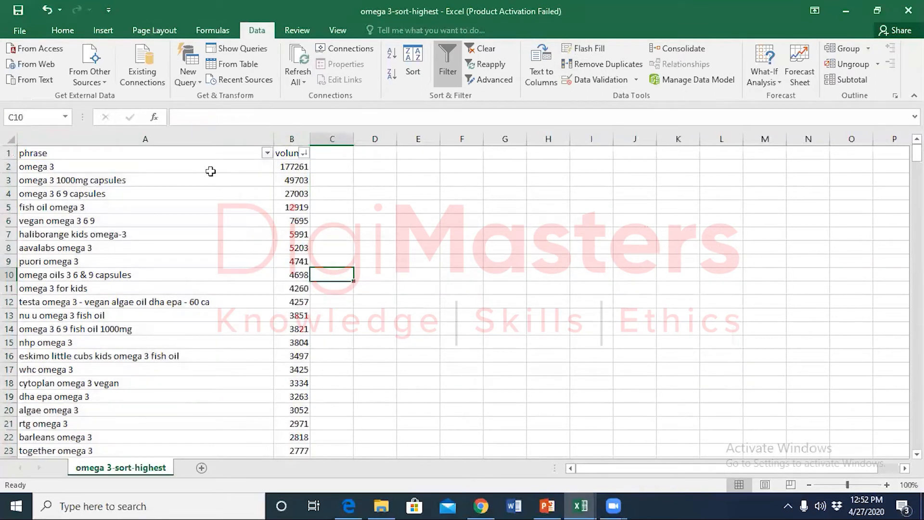
pyautogui.scroll(-7, 361, 393)
pyautogui.scroll(-20, 362, 393)
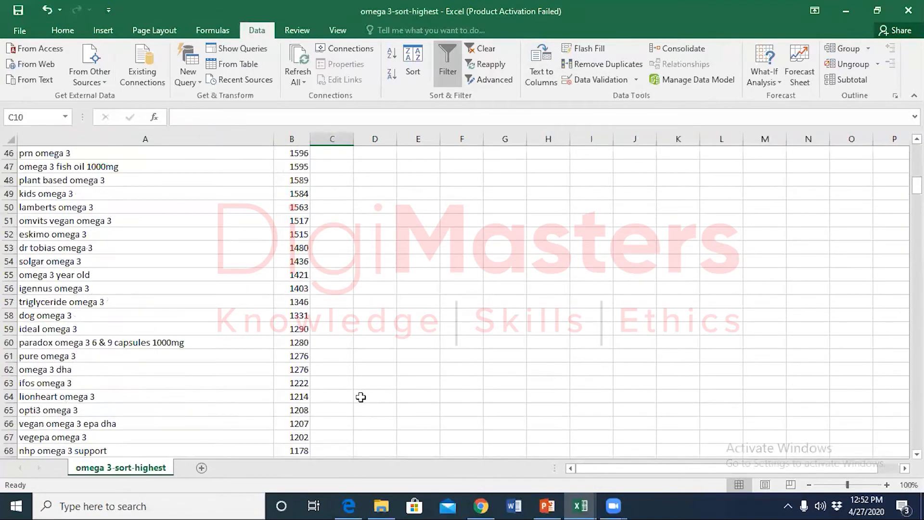
pyautogui.scroll(20, 362, 396)
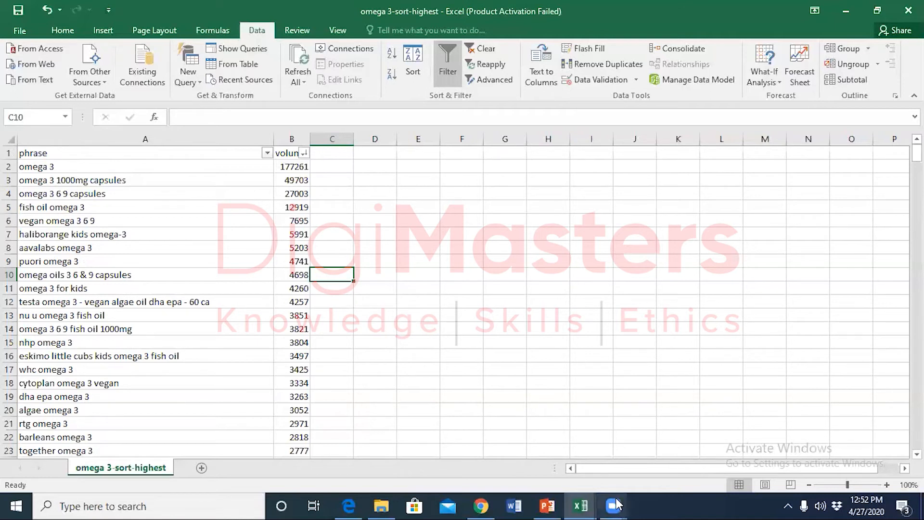
# Step: Switch to the sample workbook and review the Google Suggested Keywords from omega 3 supplments to cod liver oil
pyautogui.moveTo(587, 504)
pyautogui.click(507, 455)
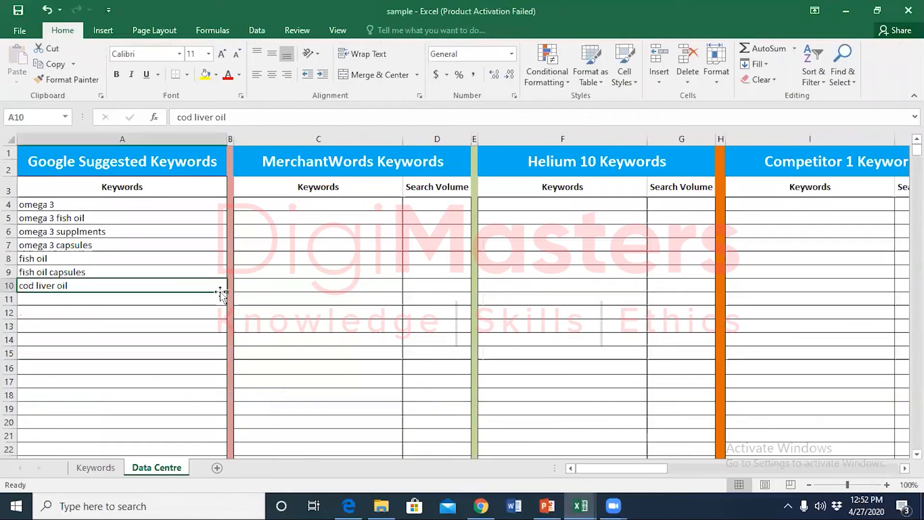
pyautogui.click(101, 232)
pyautogui.click(96, 245)
pyautogui.click(92, 259)
pyautogui.click(97, 271)
pyautogui.click(88, 286)
# Step: Return to the omega 3-sort-highest workbook and copy the deduplicated phrases and volumes in A2:B375
pyautogui.moveTo(581, 506)
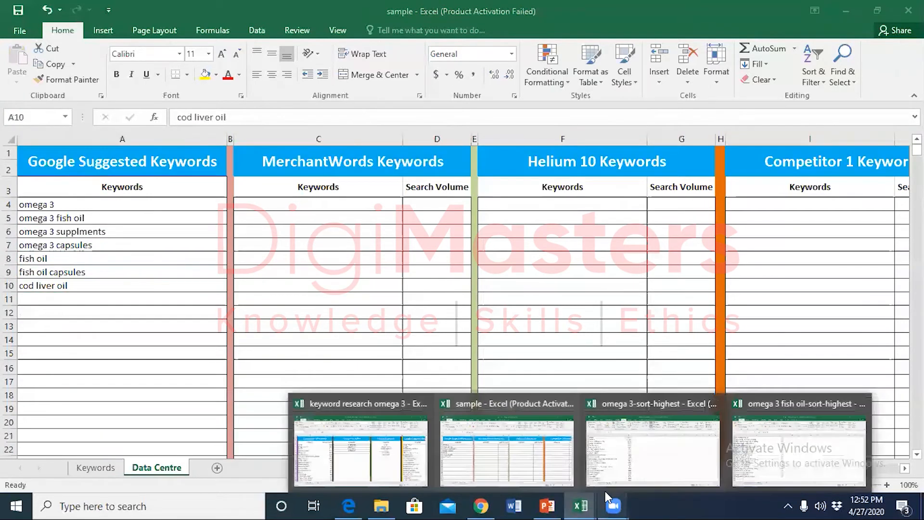
pyautogui.click(668, 455)
pyautogui.moveTo(133, 166); pyautogui.dragTo(281, 338)
pyautogui.hotkey('ctrl', 'c')
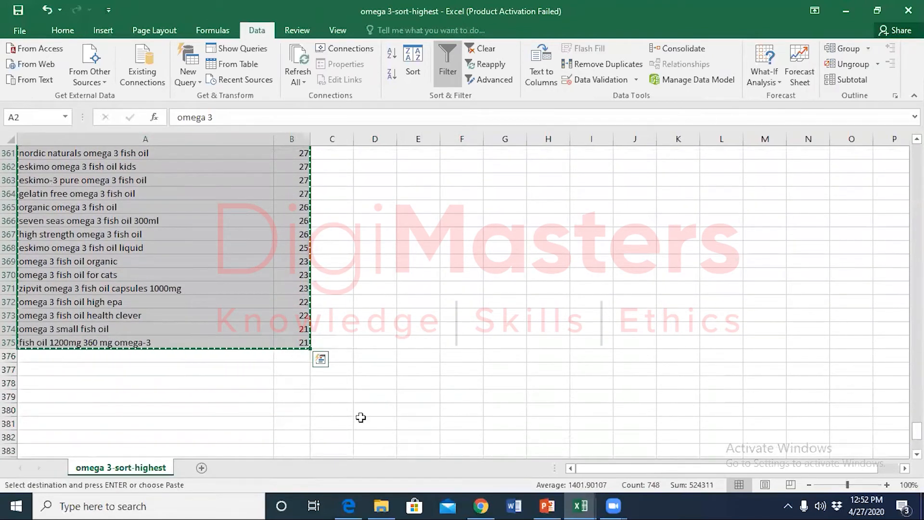
# Step: Paste the copied list into the sample workbook's MerchantWords Keywords section starting at C4, and look over the pasted rows
pyautogui.moveTo(581, 505)
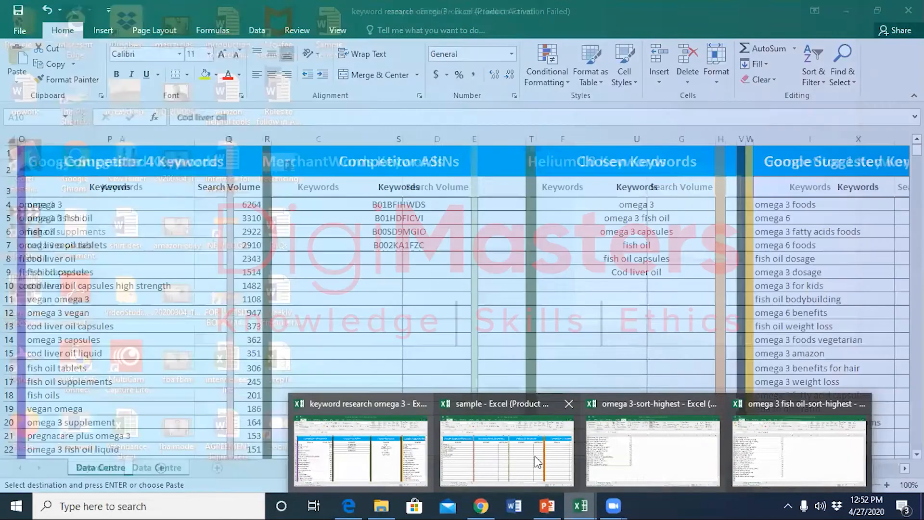
pyautogui.click(529, 455)
pyautogui.click(349, 203)
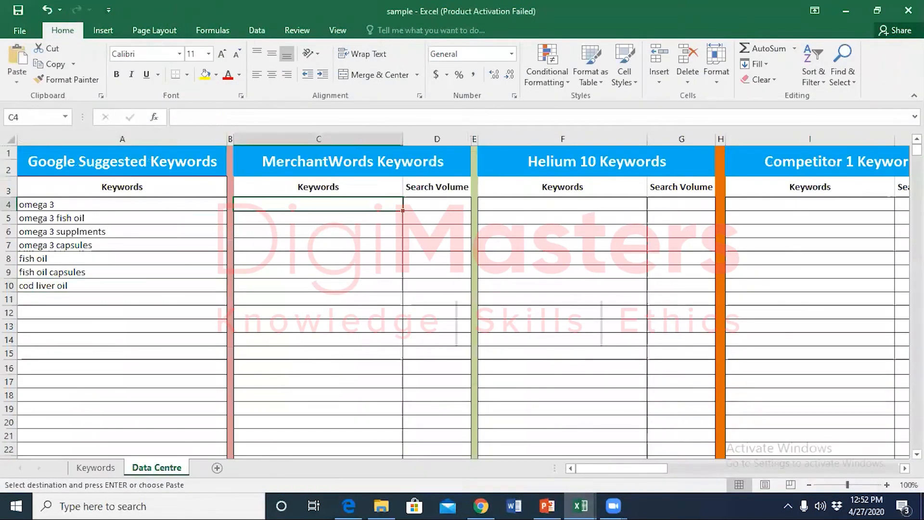
pyautogui.hotkey('ctrl', 'v')
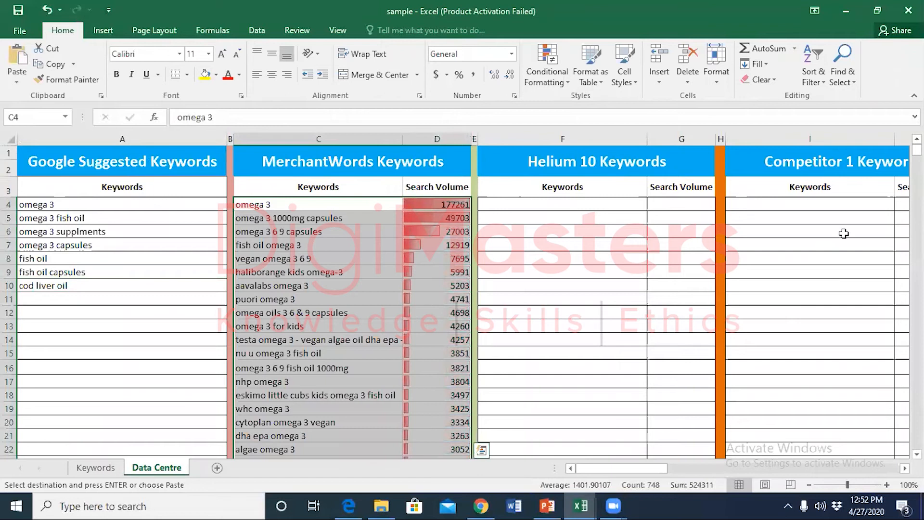
pyautogui.click(612, 207)
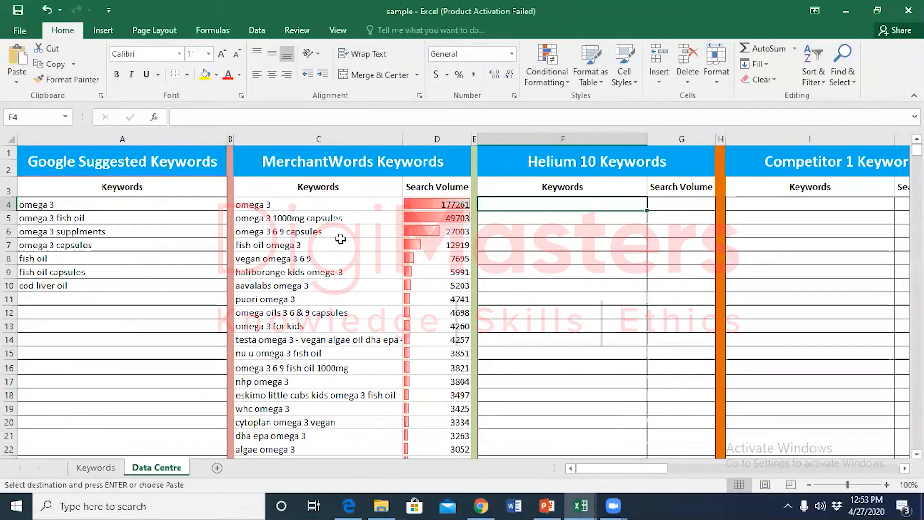
pyautogui.scroll(-20, 350, 358)
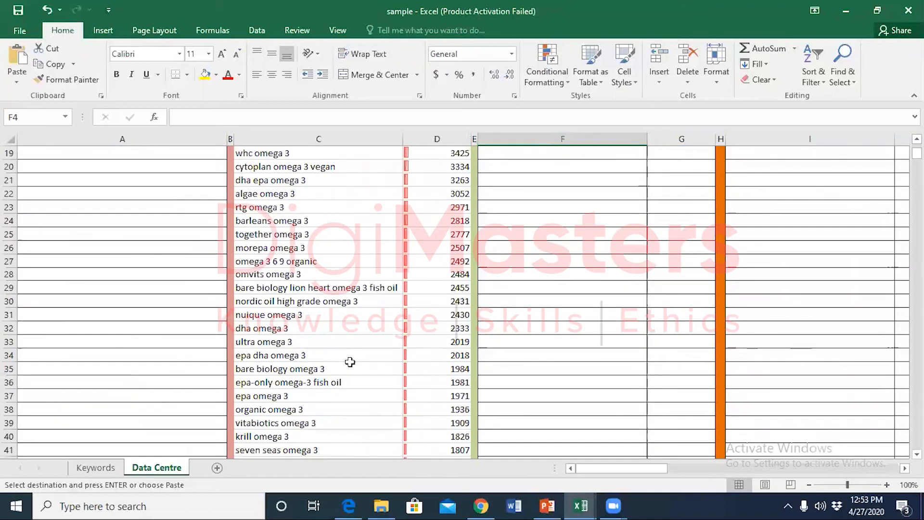
pyautogui.scroll(20, 350, 364)
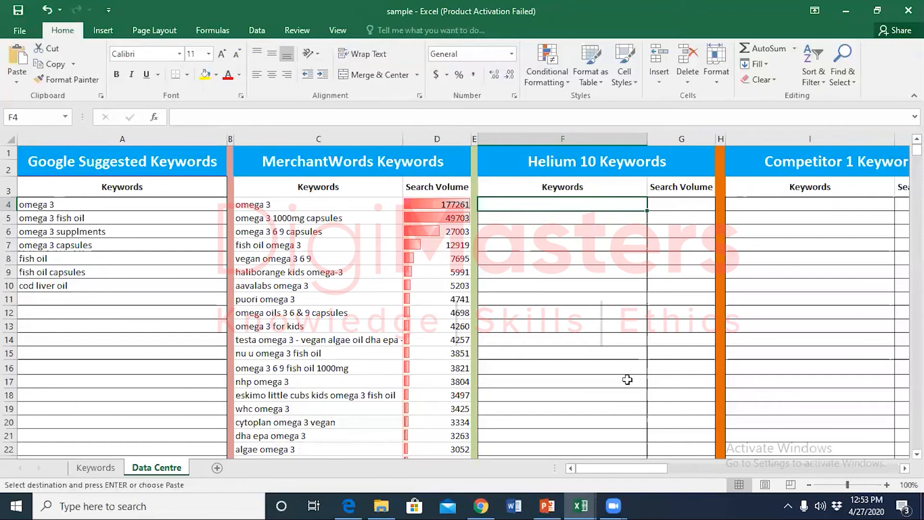
pyautogui.click(482, 505)
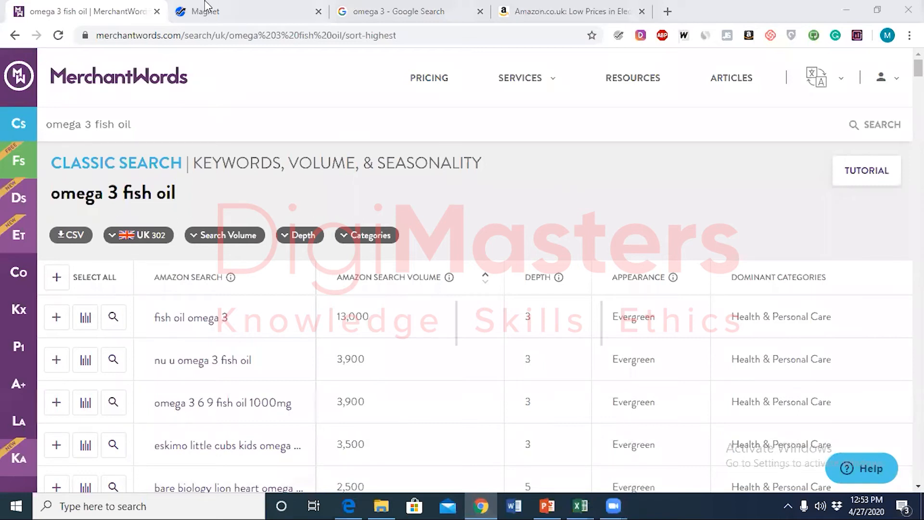
pyautogui.click(203, 17)
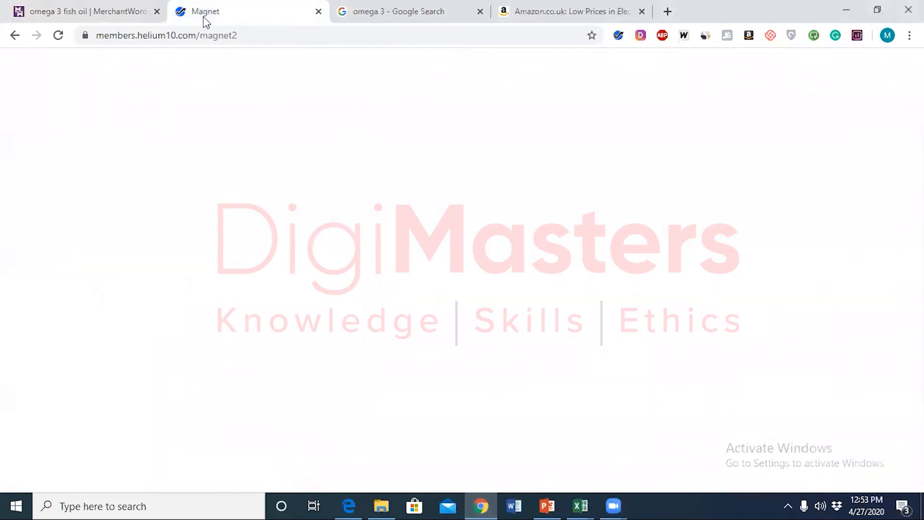
pyautogui.moveTo(42, 259)
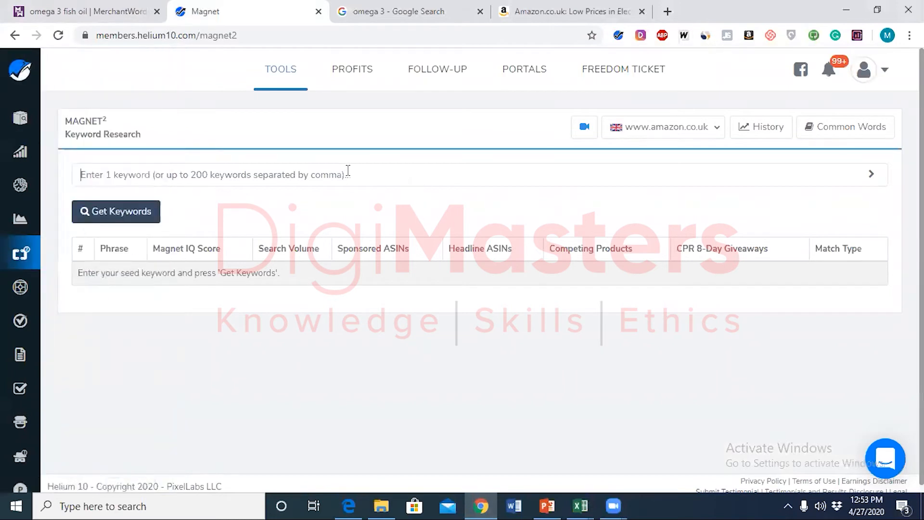
pyautogui.click(348, 171)
pyautogui.write('o')
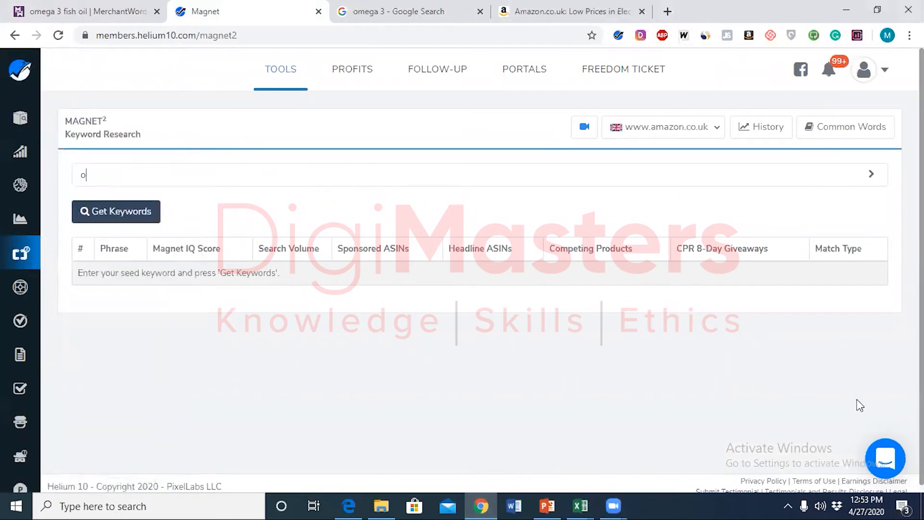
pyautogui.write('mega 3')
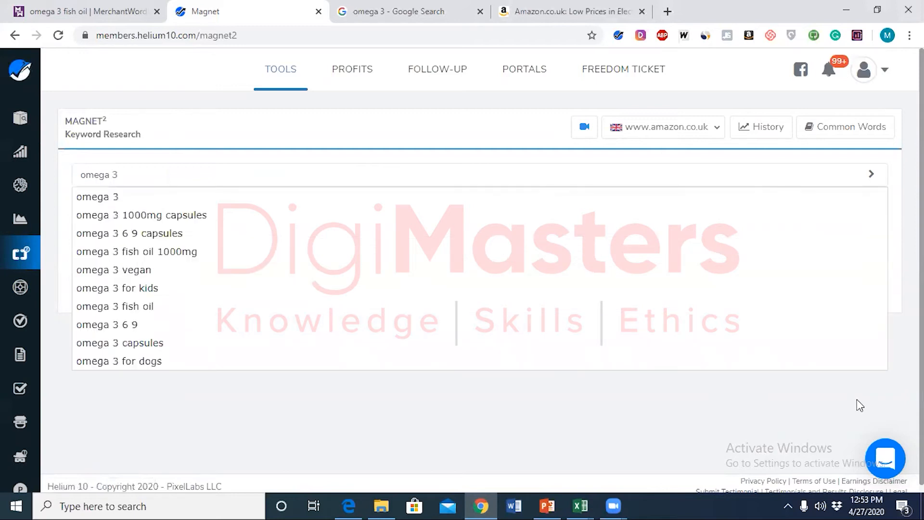
pyautogui.click(653, 415)
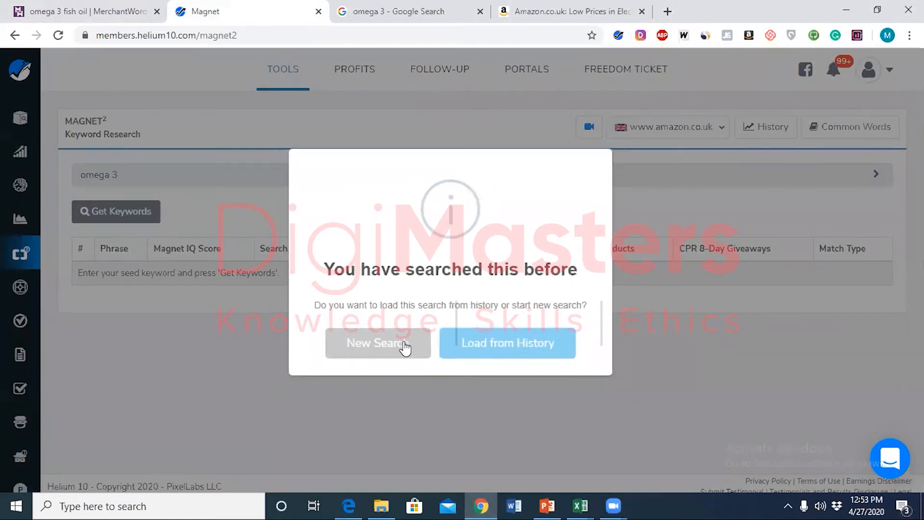
pyautogui.click(406, 348)
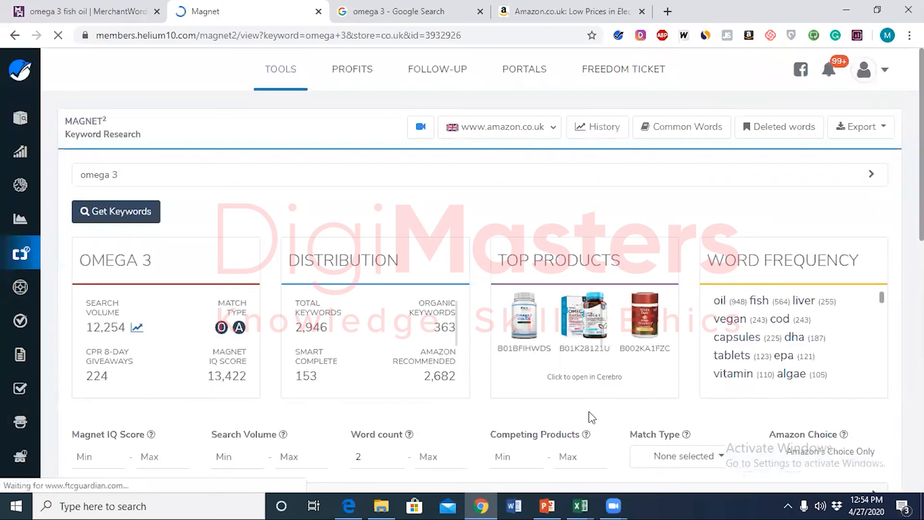
# Step: Sort the Magnet keyword results by search volume from high to low
pyautogui.scroll(-1, 467, 389)
pyautogui.scroll(-8, 468, 389)
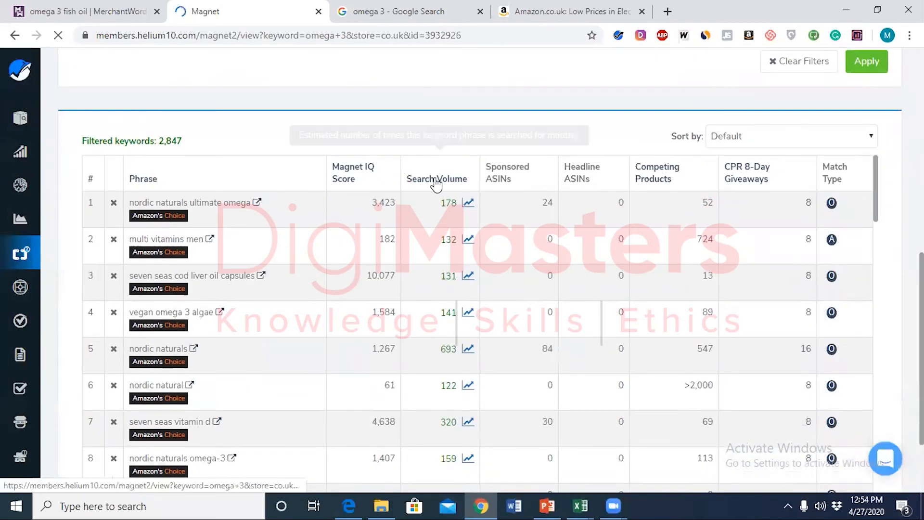
pyautogui.click(437, 180)
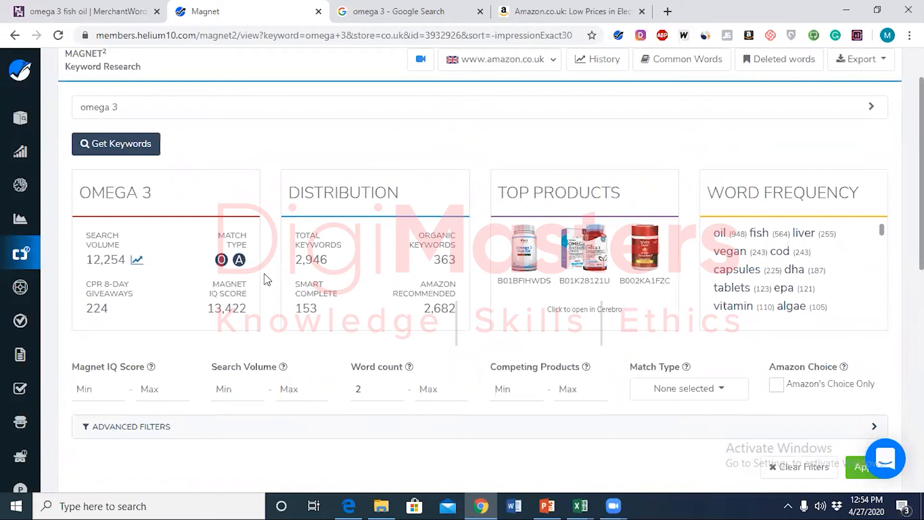
# Step: Examine the Magnet filters and the first page of sorted phrases for relevance to omega 3
pyautogui.scroll(-5, 247, 342)
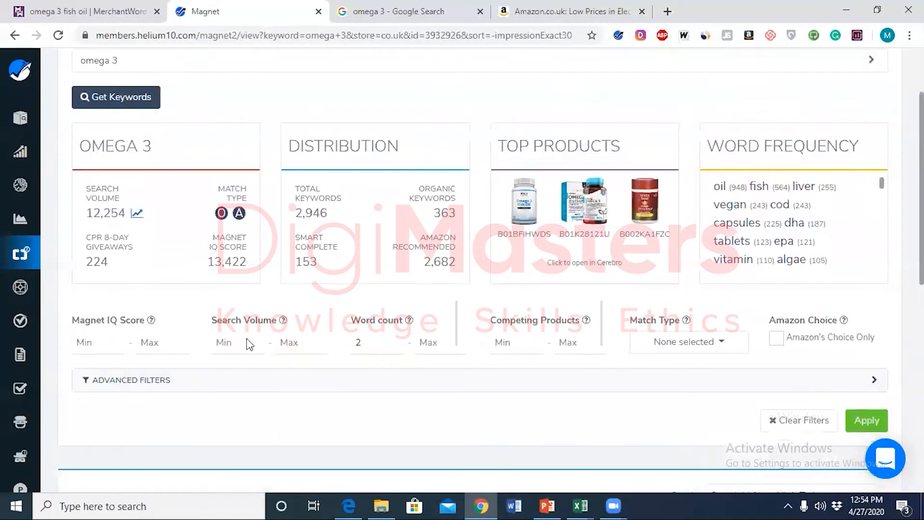
pyautogui.scroll(-2, 249, 343)
pyautogui.scroll(2, 249, 344)
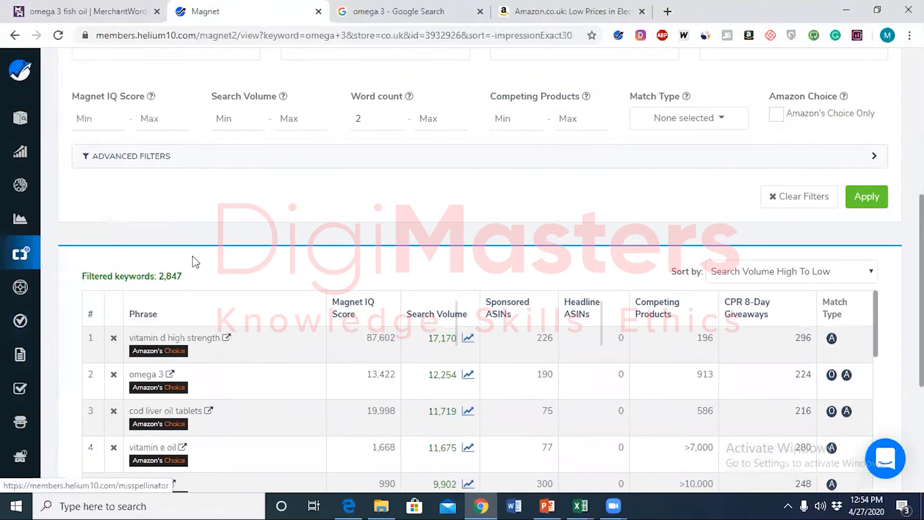
pyautogui.scroll(-3, 65, 351)
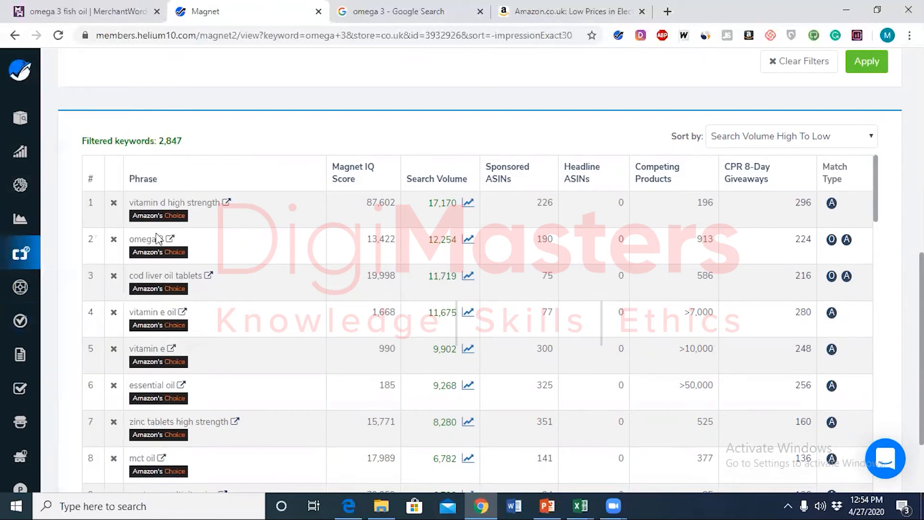
pyautogui.scroll(-15, 170, 357)
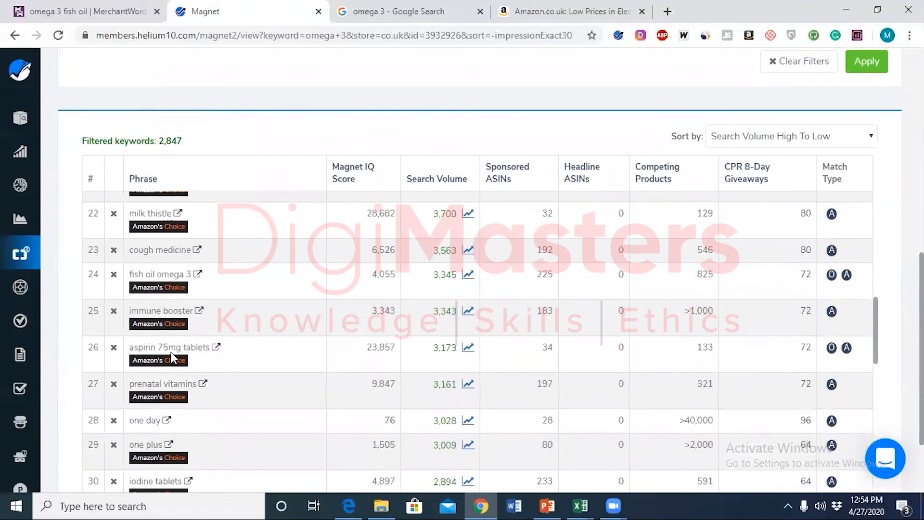
pyautogui.scroll(-15, 172, 352)
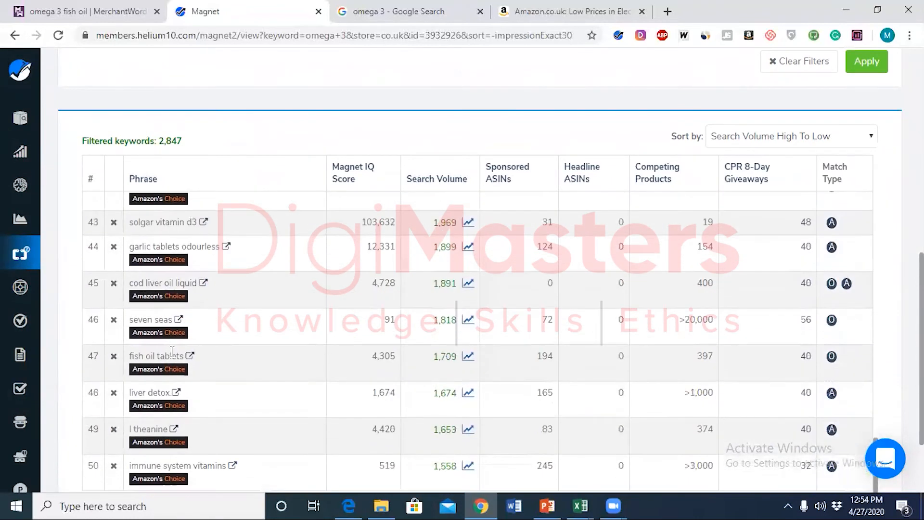
pyautogui.scroll(-3, 168, 353)
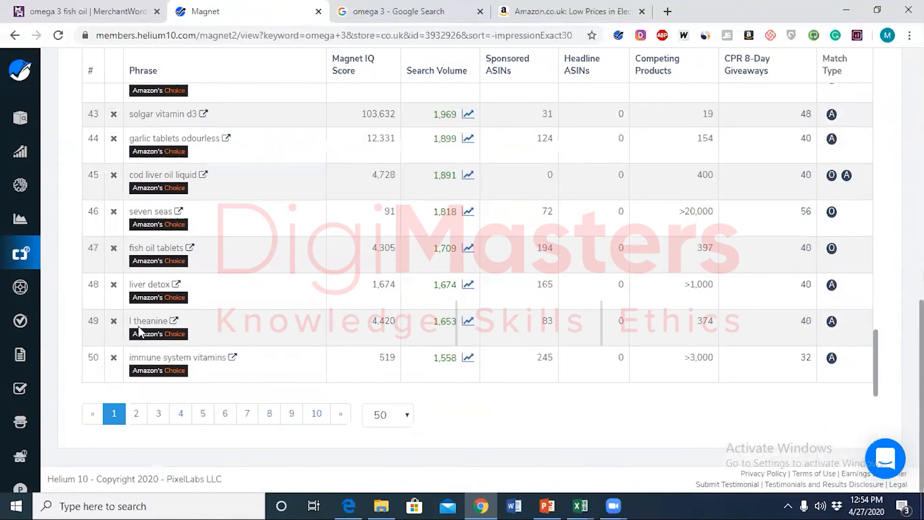
pyautogui.scroll(10, 138, 326)
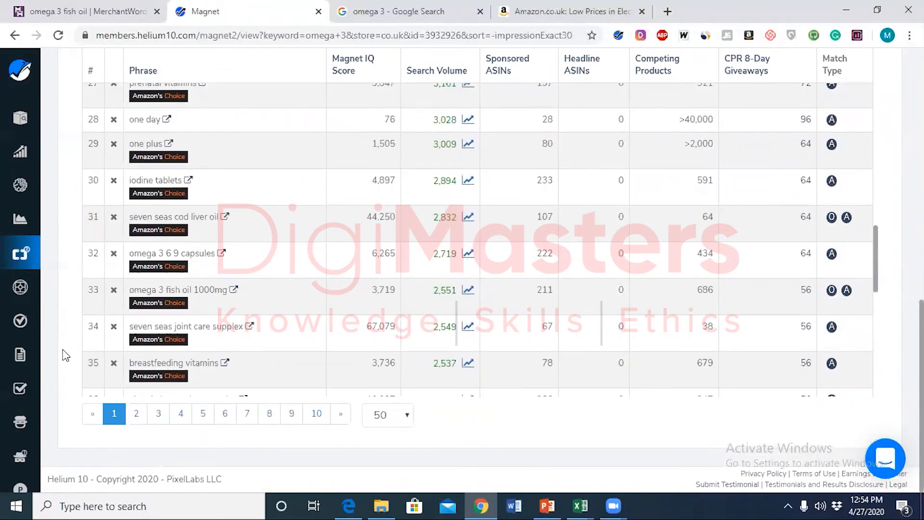
pyautogui.scroll(7, 66, 355)
pyautogui.scroll(-6, 66, 355)
pyautogui.scroll(3, 66, 355)
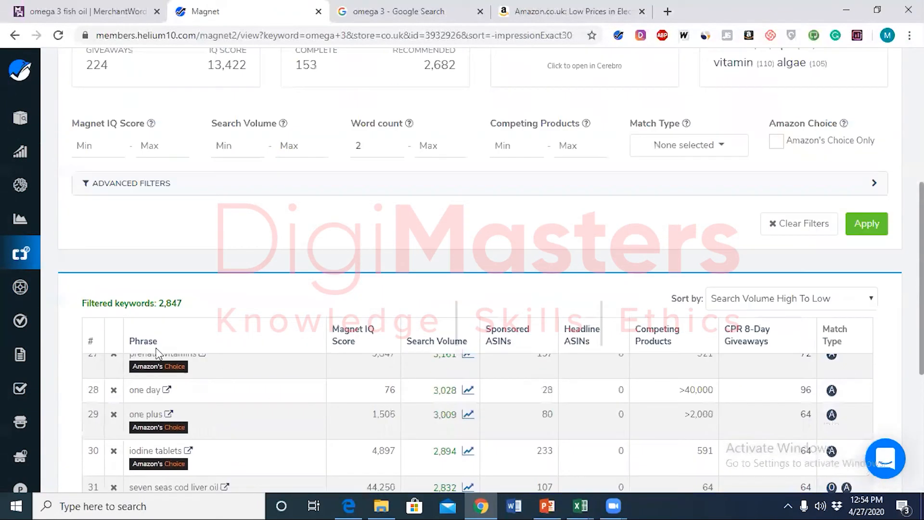
pyautogui.scroll(-4, 210, 365)
pyautogui.scroll(15, 210, 365)
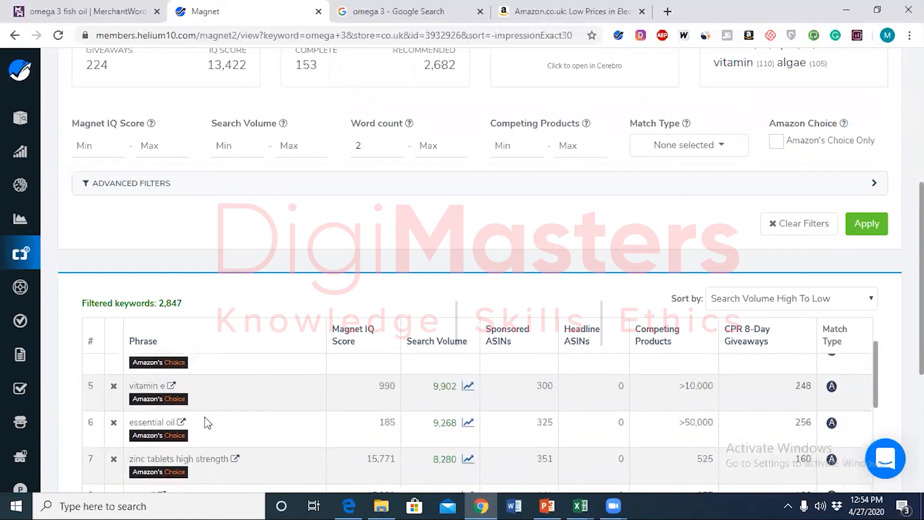
# Step: Remove the unrelated phrases essential oil, mct oil and milk thistle capsules from the Magnet results
pyautogui.scroll(3, 207, 423)
pyautogui.scroll(-1, 72, 385)
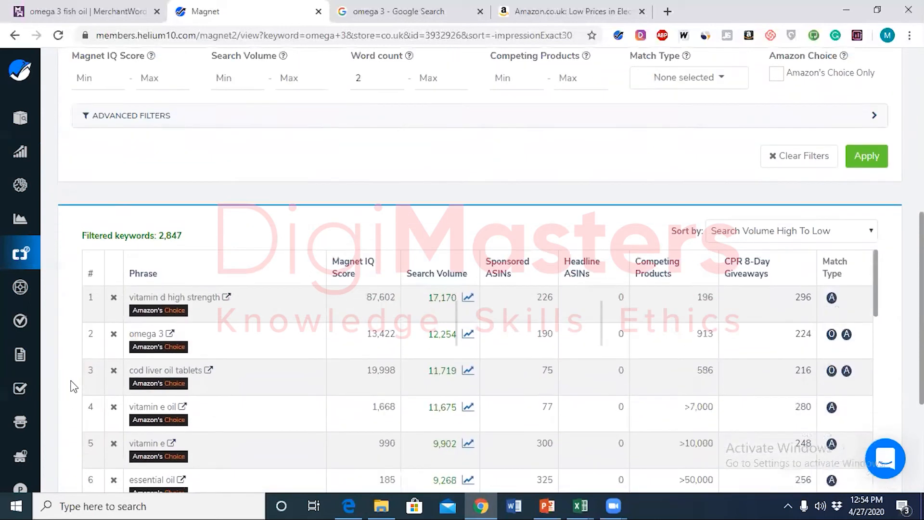
pyautogui.scroll(-2, 72, 385)
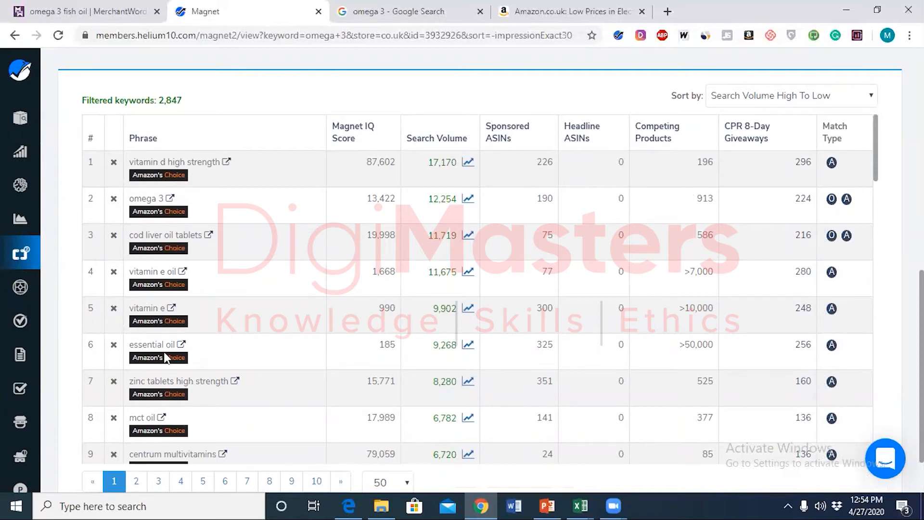
pyautogui.click(115, 345)
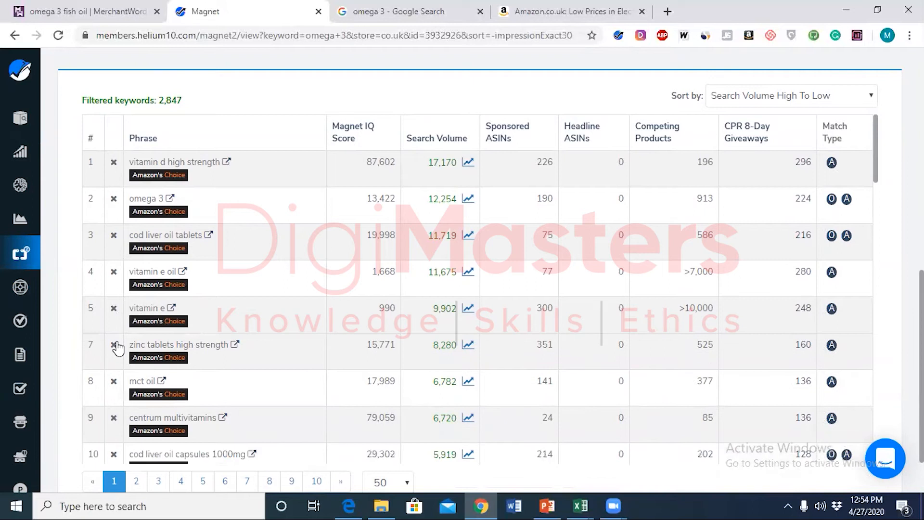
pyautogui.click(115, 345)
pyautogui.scroll(-3, 114, 352)
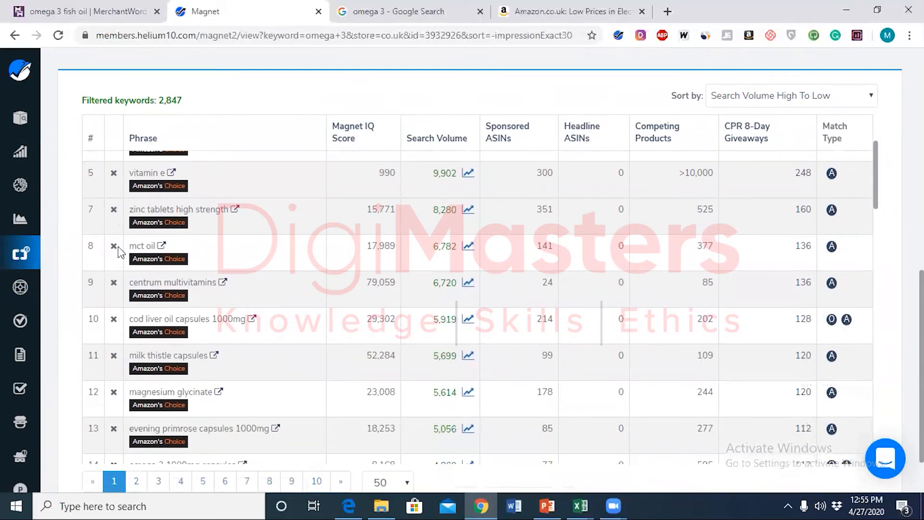
pyautogui.click(114, 247)
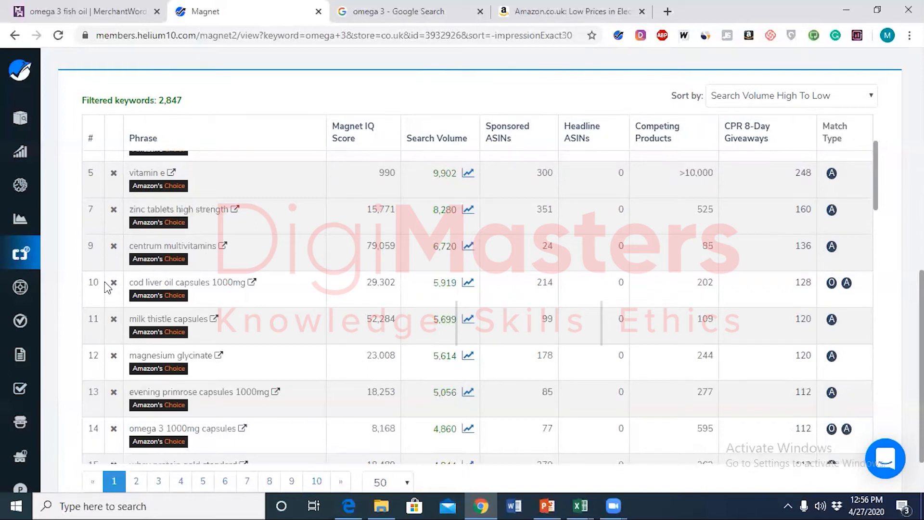
pyautogui.click(115, 320)
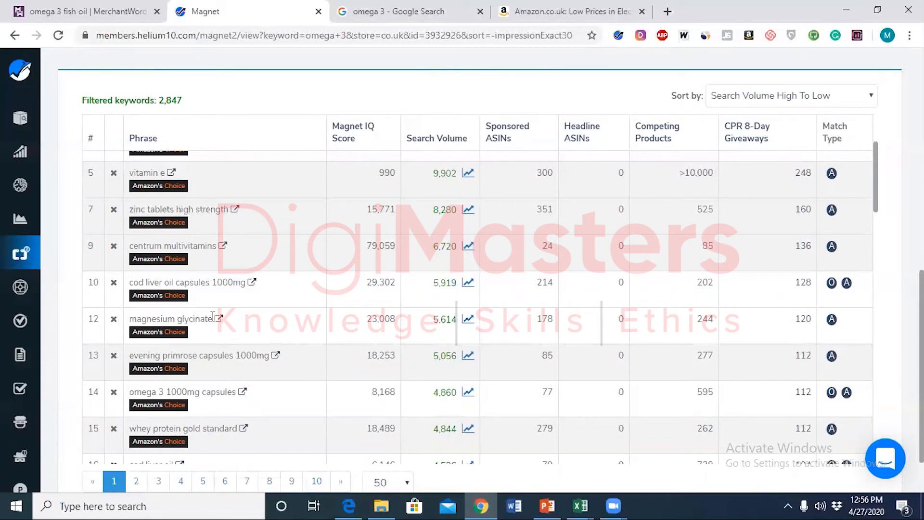
# Step: Remove the phrases magnesium glycinate and evening primrose capsules 1000mg from the Magnet results
pyautogui.moveTo(213, 318); pyautogui.dragTo(131, 319)
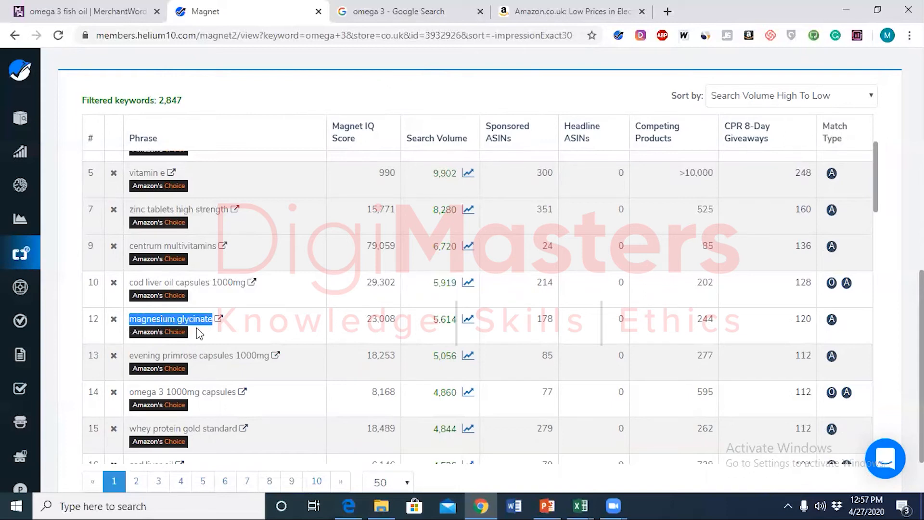
pyautogui.scroll(-2, 200, 333)
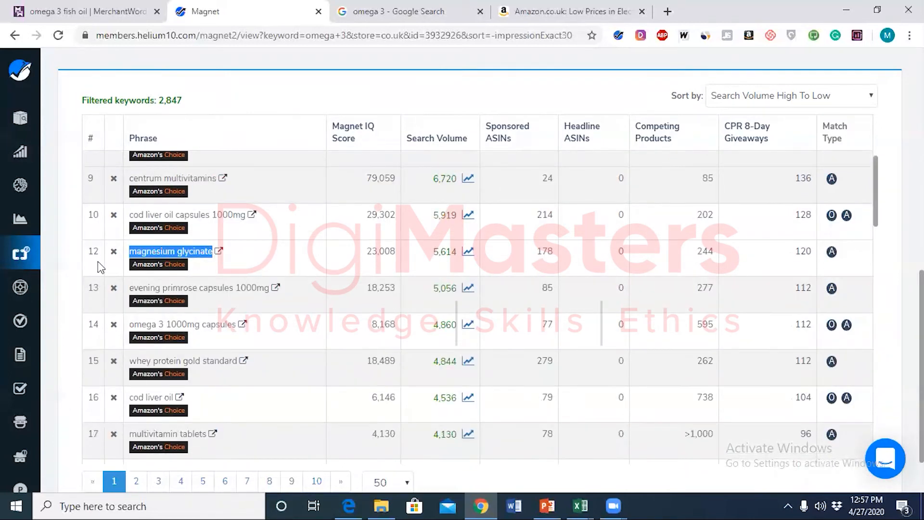
pyautogui.click(114, 254)
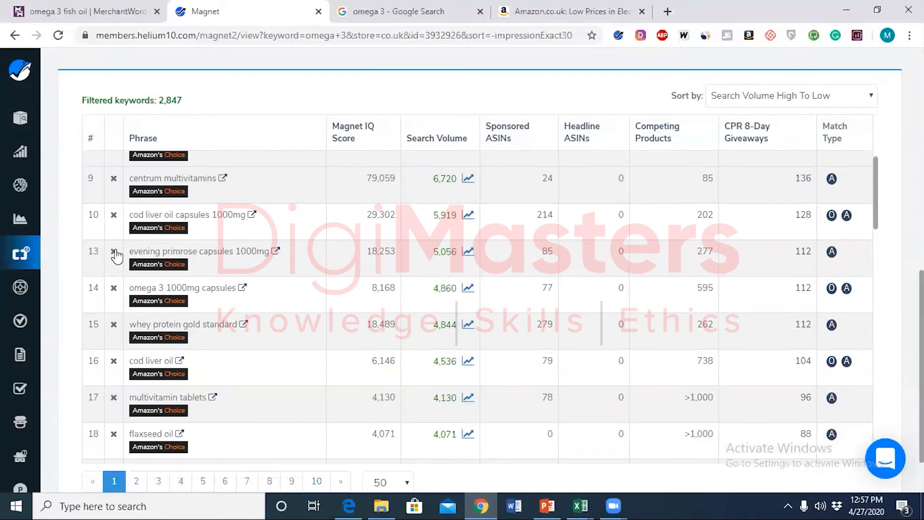
pyautogui.click(115, 253)
# Step: Examine the remaining phrases on the first results page for further keywords unrelated to omega 3
pyautogui.scroll(-8, 320, 322)
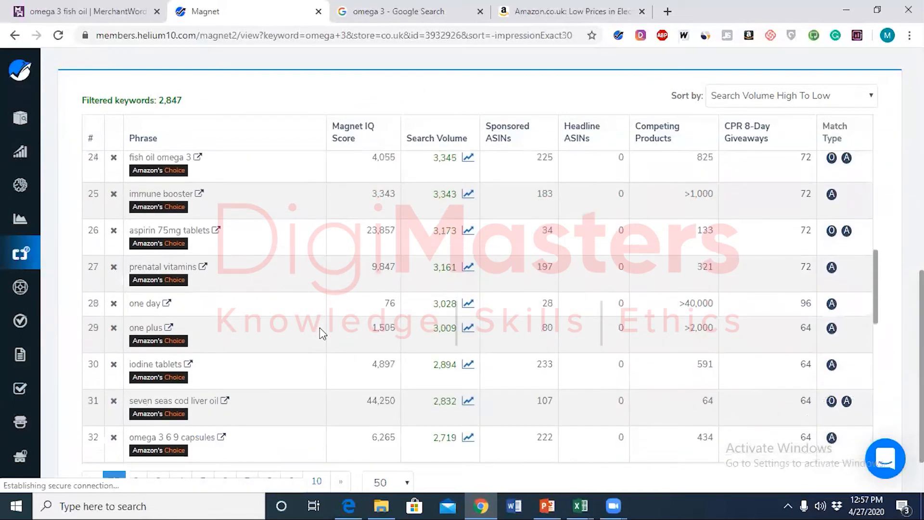
pyautogui.scroll(-10, 320, 330)
pyautogui.scroll(15, 324, 332)
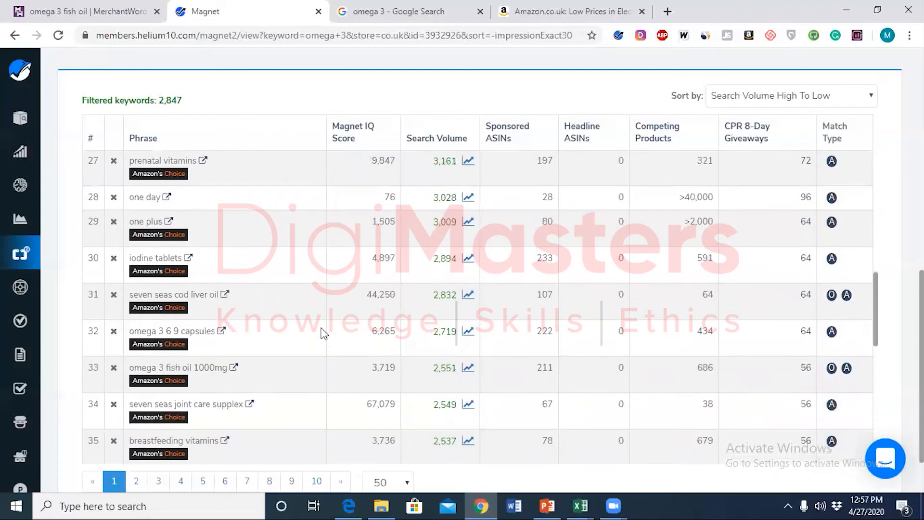
pyautogui.scroll(8, 324, 333)
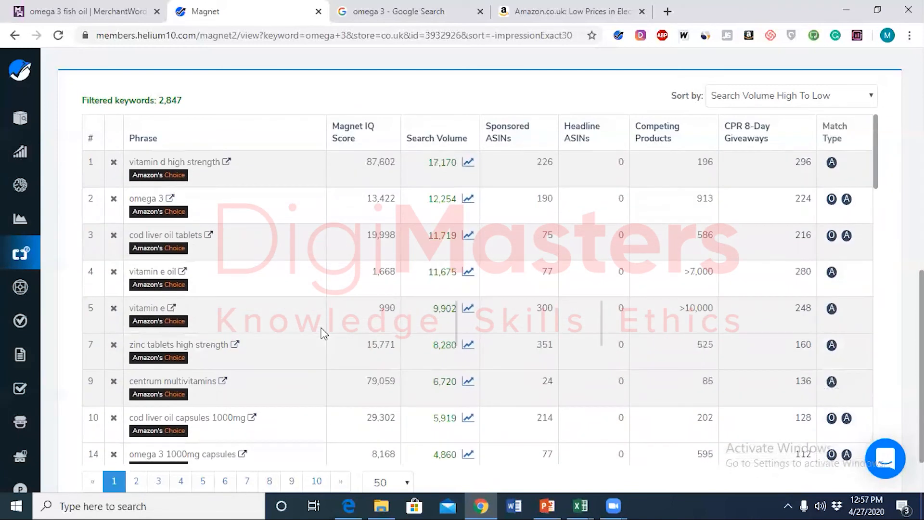
pyautogui.scroll(-8, 322, 333)
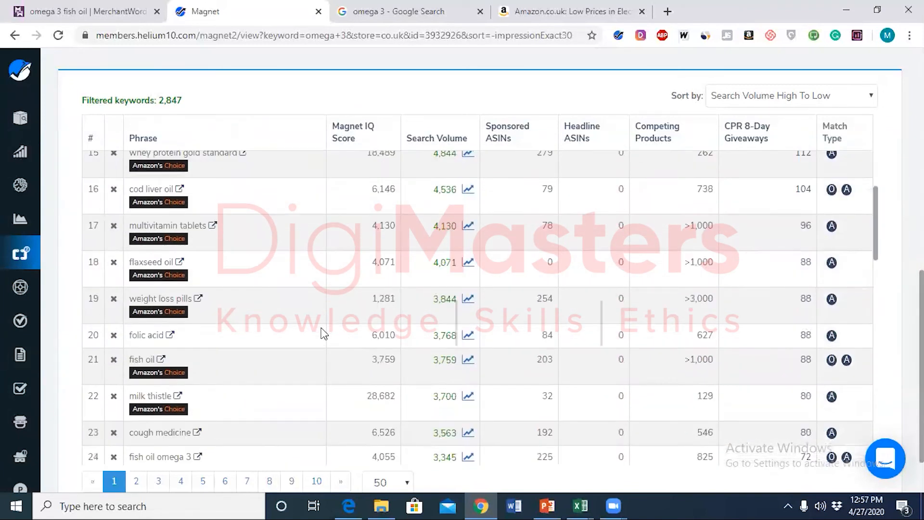
pyautogui.scroll(8, 323, 333)
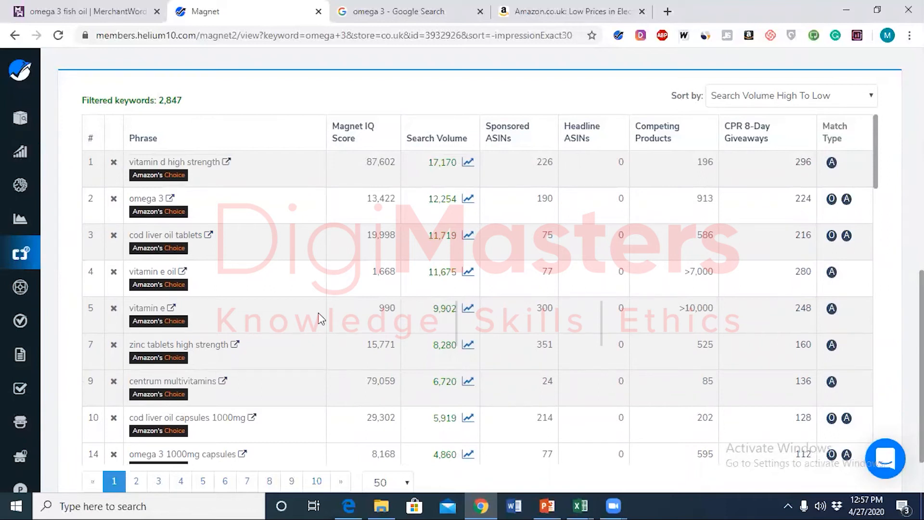
pyautogui.scroll(-8, 318, 313)
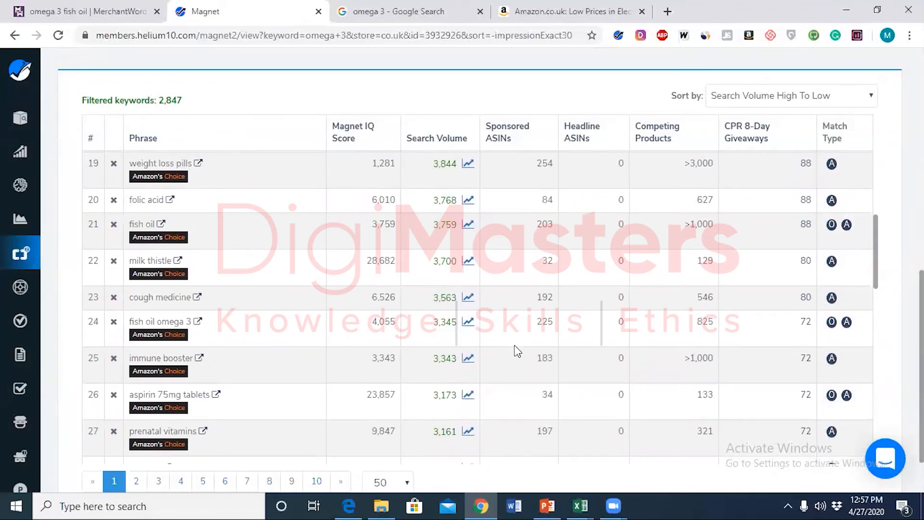
pyautogui.scroll(8, 514, 347)
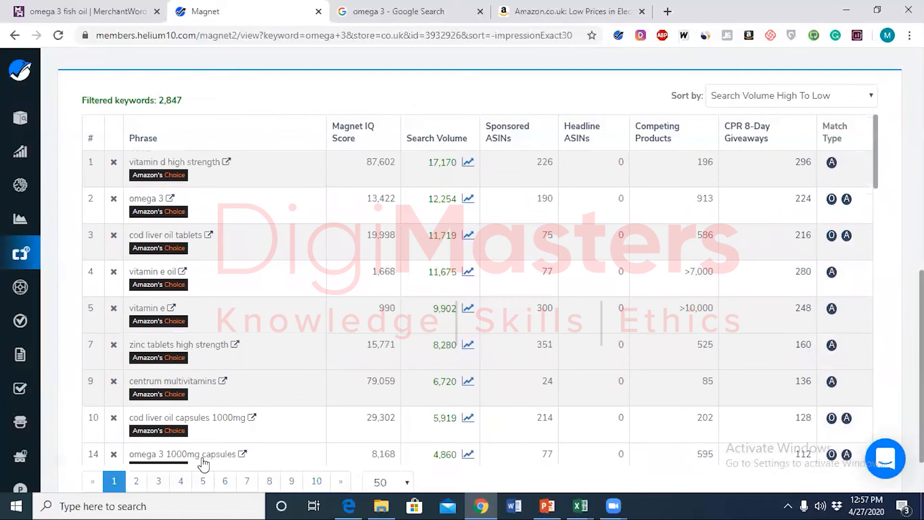
# Step: Export the Magnet keyword results as CSV and open the downloaded UK_Magnet2_omega 3 file in Excel
pyautogui.scroll(4, 611, 289)
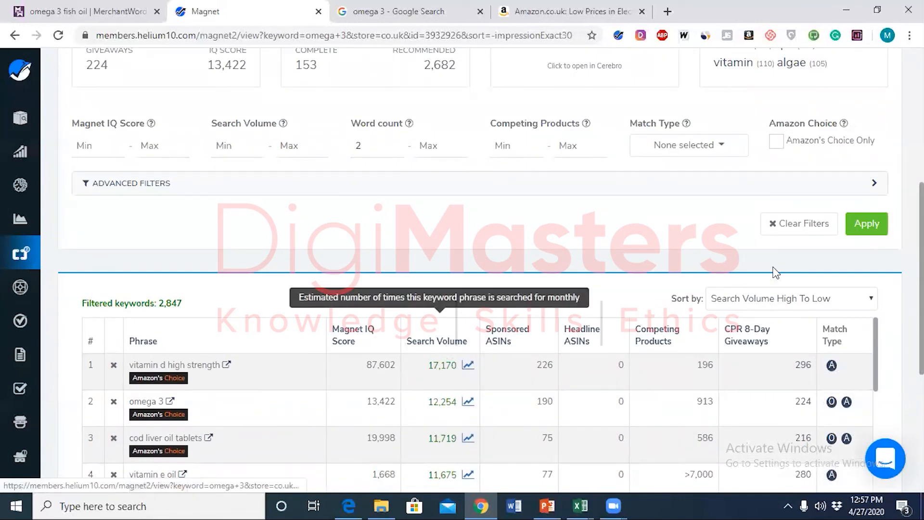
pyautogui.scroll(6, 626, 247)
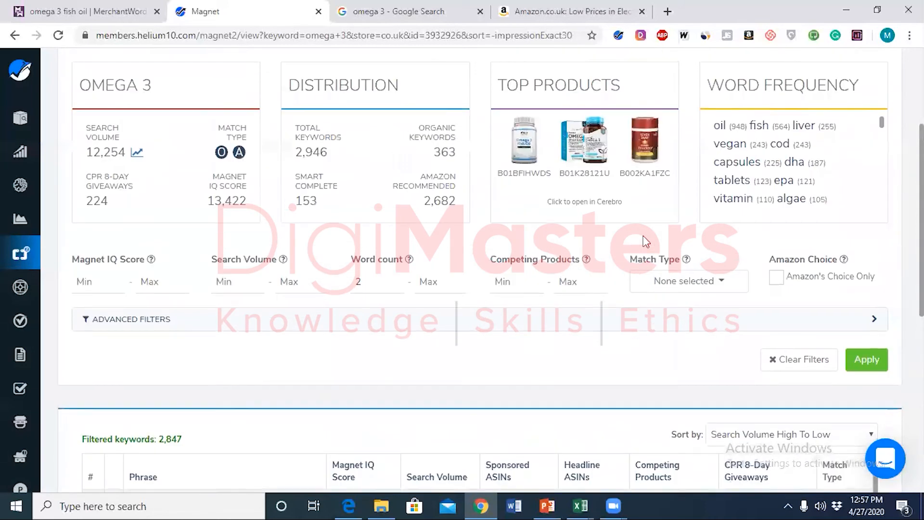
pyautogui.scroll(-5, 605, 239)
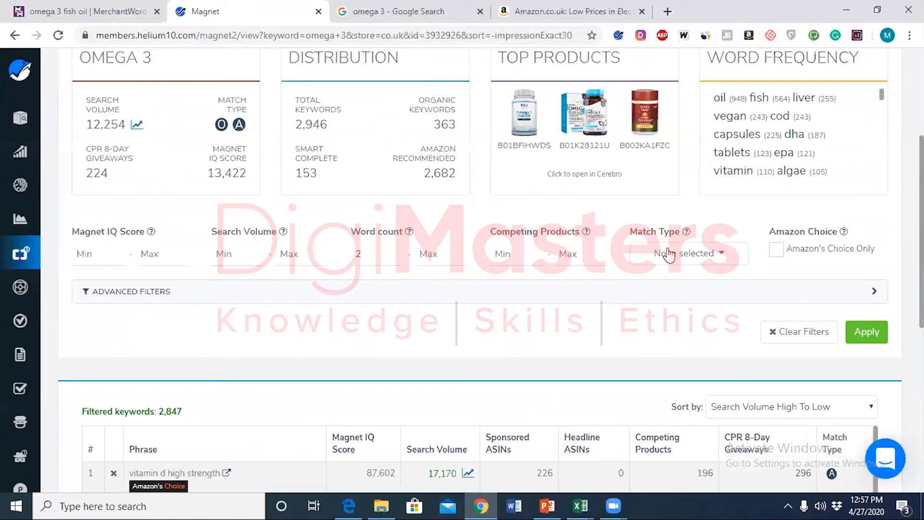
pyautogui.scroll(5, 650, 246)
pyautogui.click(880, 132)
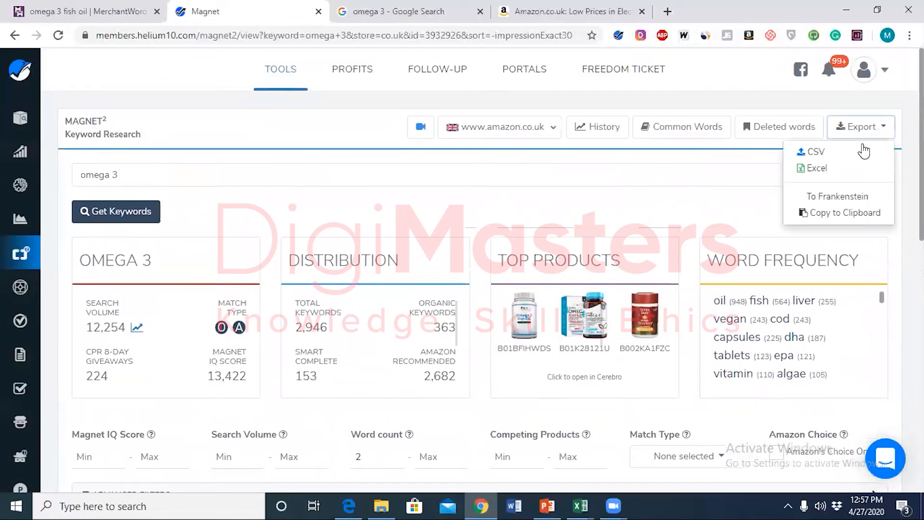
pyautogui.click(838, 156)
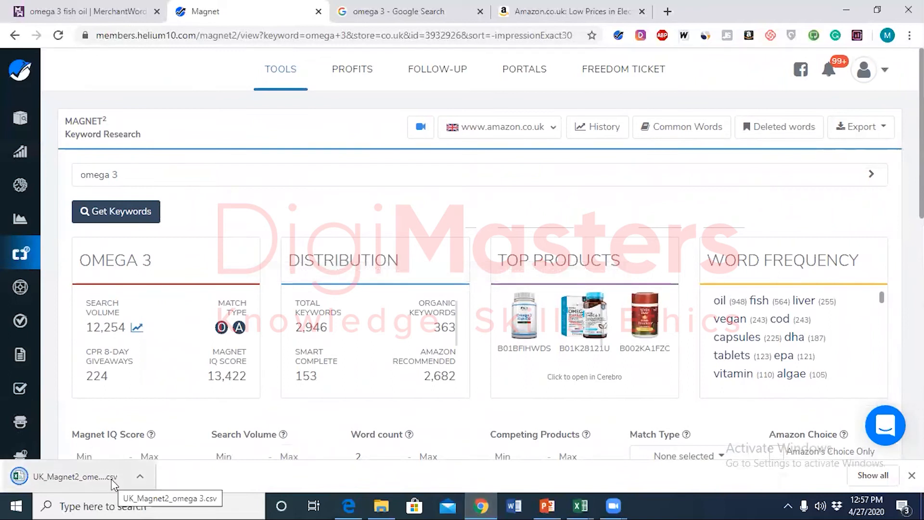
pyautogui.click(76, 479)
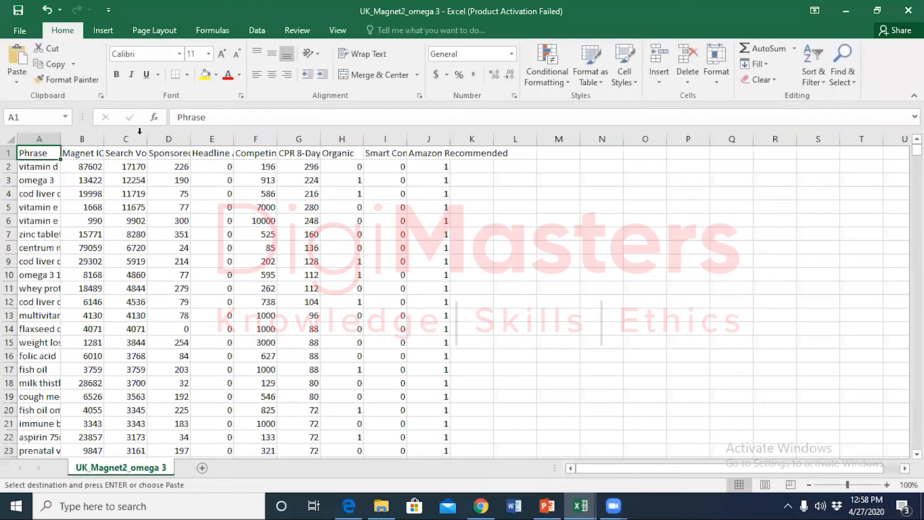
# Step: Delete the Magnet IQ Score column and every column from Sponsored ASINs through Amazon Recommended, keeping Phrase and Search Volume
pyautogui.click(92, 139)
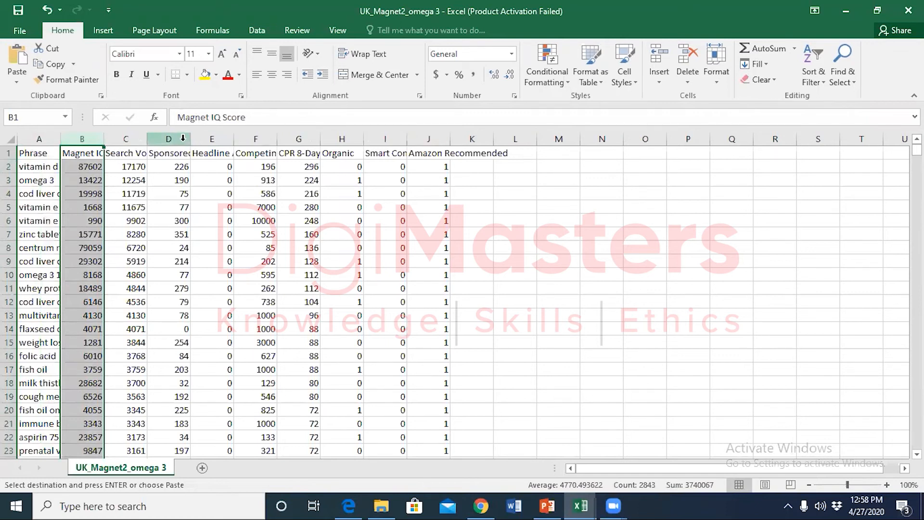
pyautogui.moveTo(183, 137); pyautogui.dragTo(491, 142)
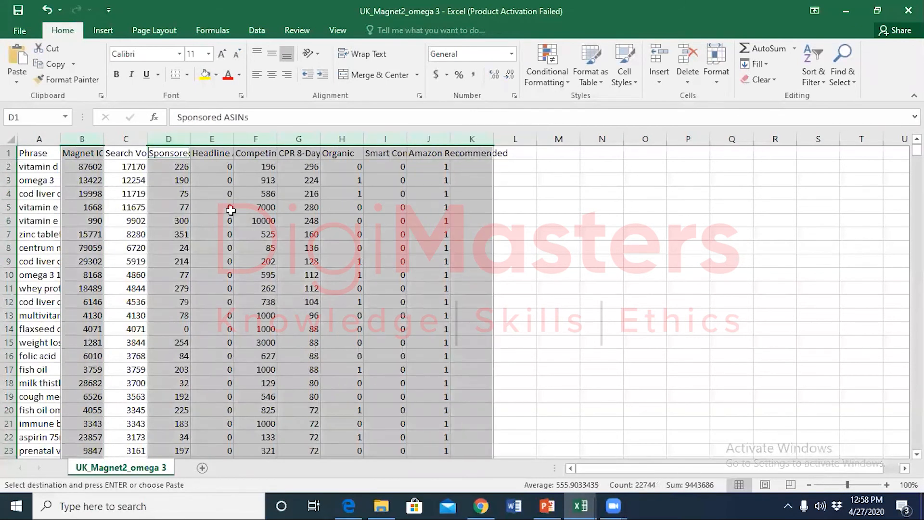
pyautogui.rightClick(267, 208)
pyautogui.click(302, 314)
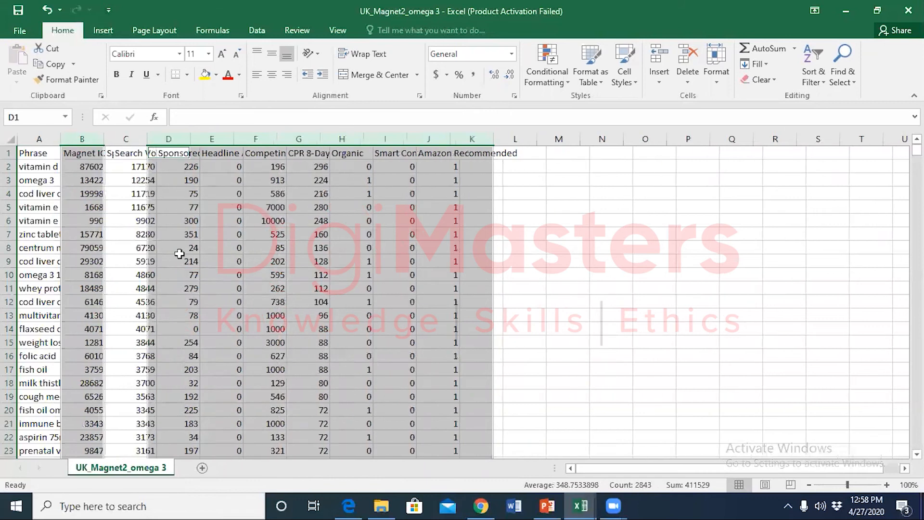
# Step: Widen the Phrase and Search Volume columns so the keywords and the header are readable
pyautogui.doubleClick(104, 138)
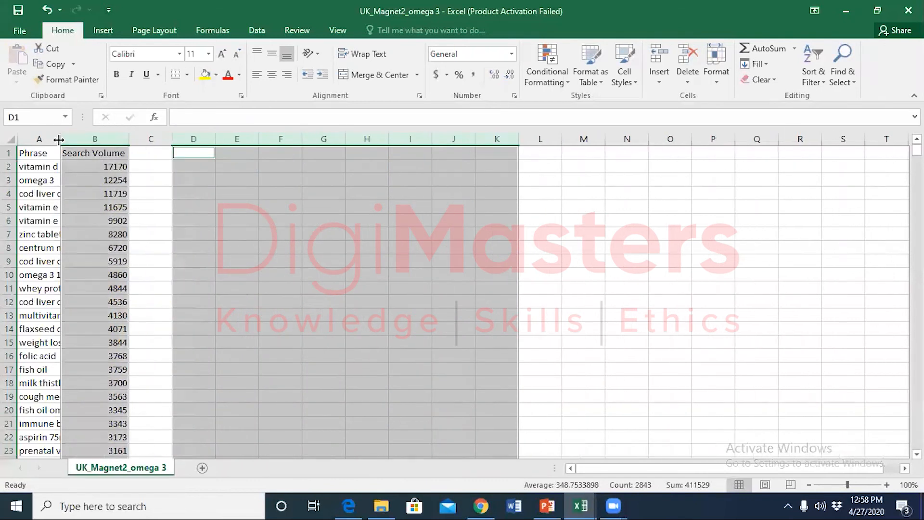
pyautogui.doubleClick(61, 139)
pyautogui.moveTo(823, 139); pyautogui.dragTo(295, 138)
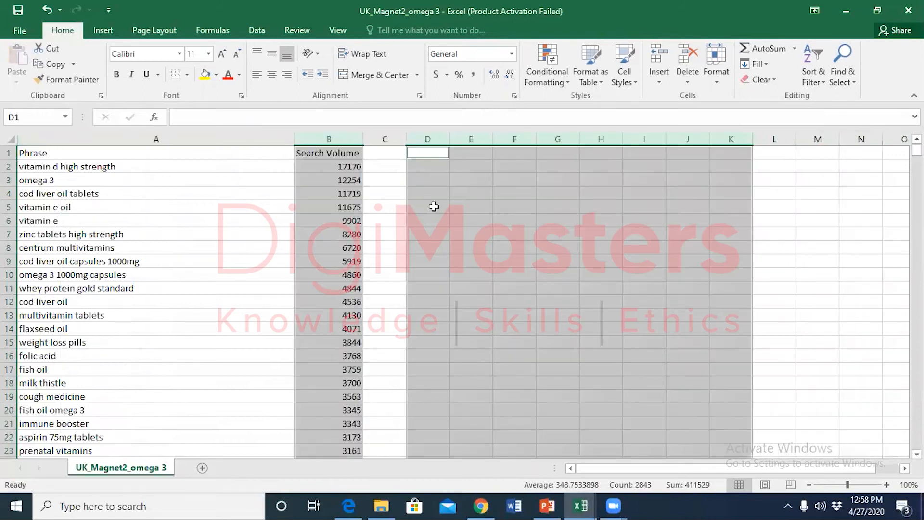
pyautogui.click(433, 206)
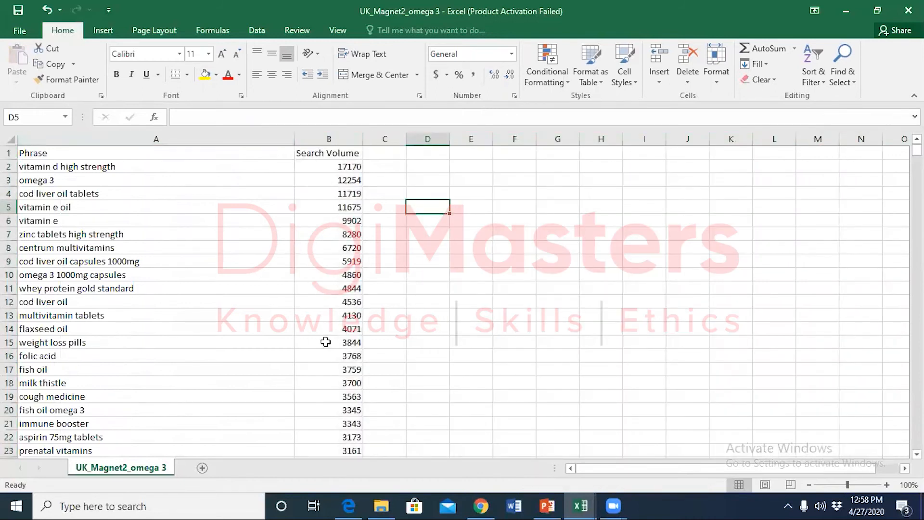
# Step: Look through the exported Magnet keywords and search volumes down to the last row
pyautogui.scroll(-20, 326, 342)
pyautogui.scroll(-20, 169, 299)
pyautogui.scroll(-20, 212, 289)
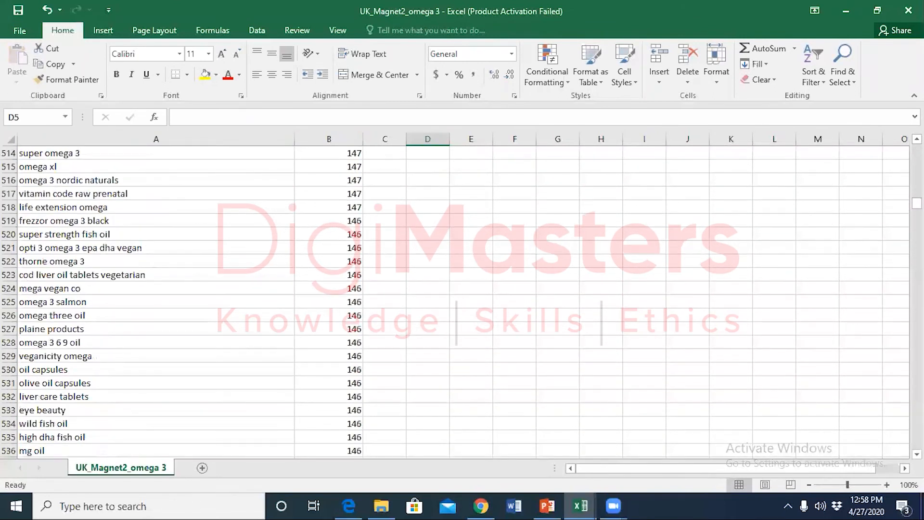
pyautogui.moveTo(918, 203); pyautogui.dragTo(918, 444)
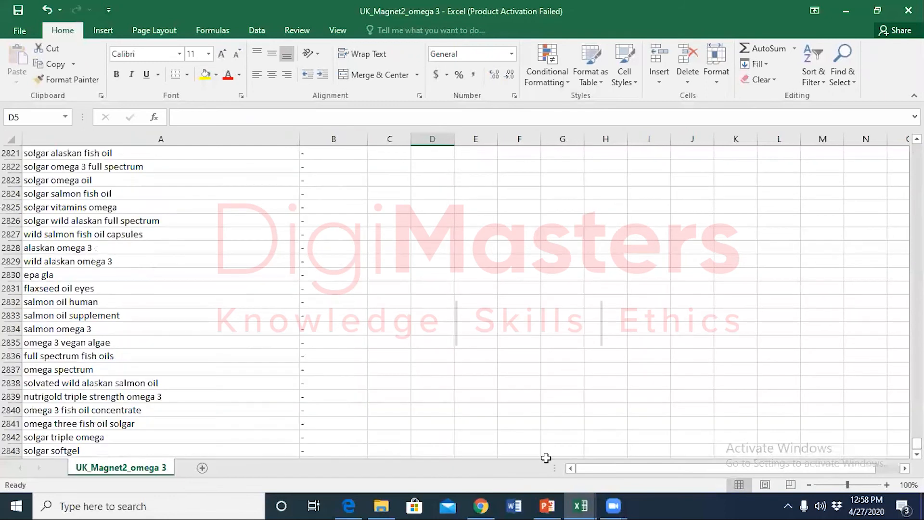
pyautogui.moveTo(320, 455); pyautogui.dragTo(137, 5)
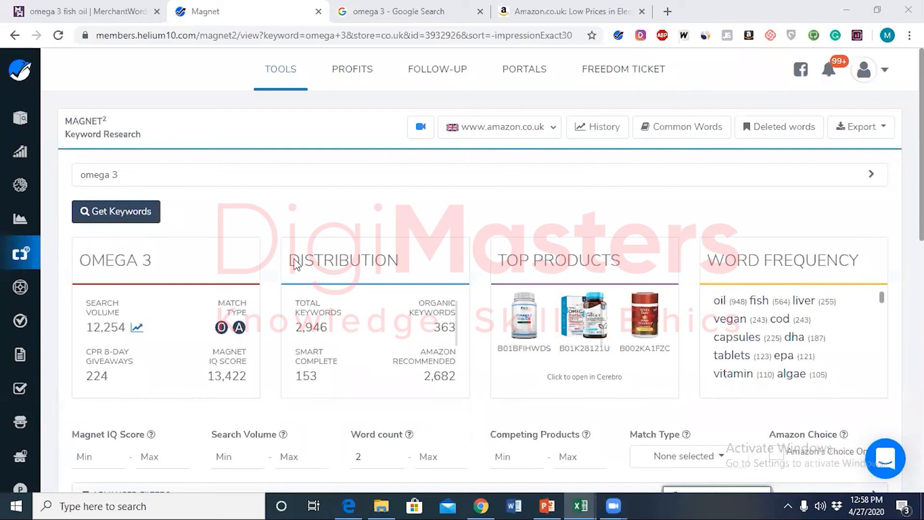
# Step: Switch to the omega 3 fish oil-sort-highest workbook and review its phrases and volumes up to the header row
pyautogui.moveTo(581, 506)
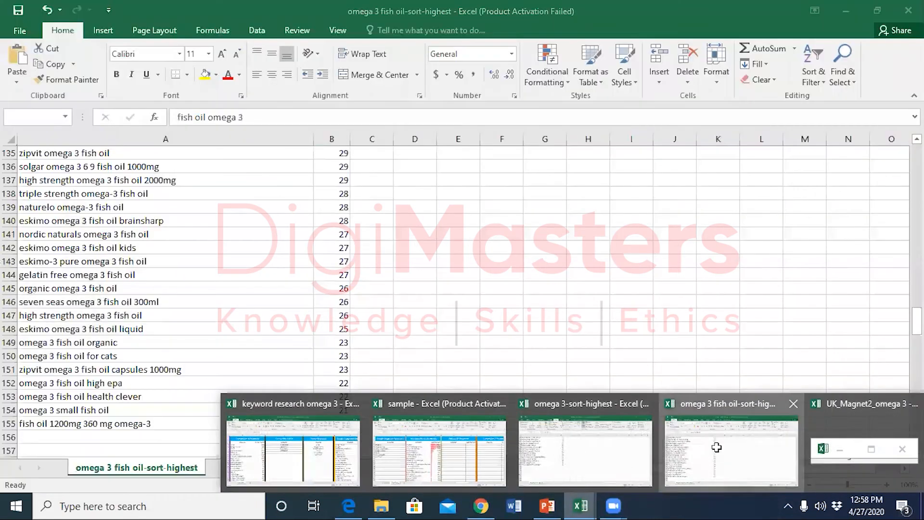
pyautogui.click(717, 447)
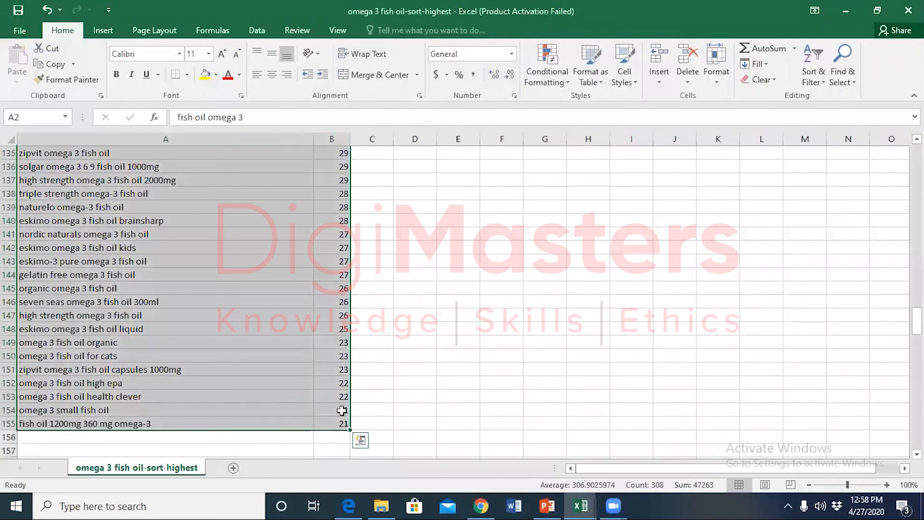
pyautogui.scroll(20, 304, 380)
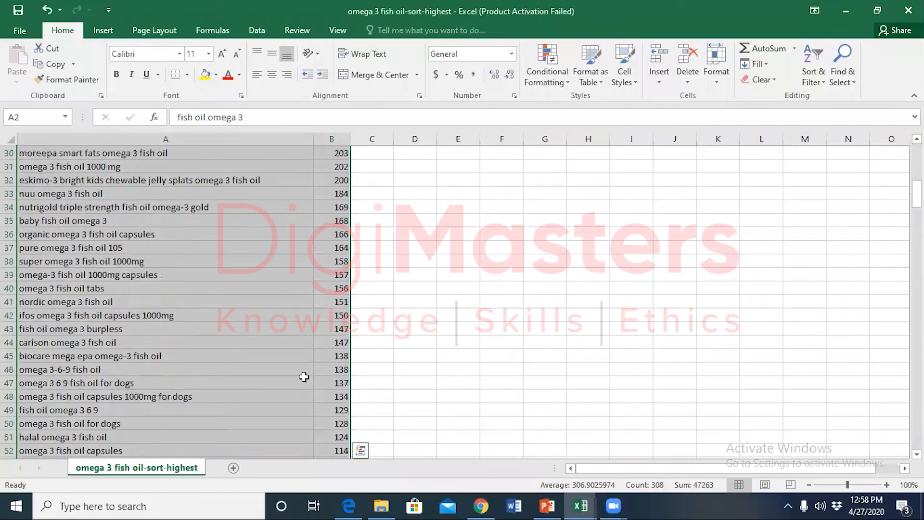
pyautogui.scroll(1, 304, 377)
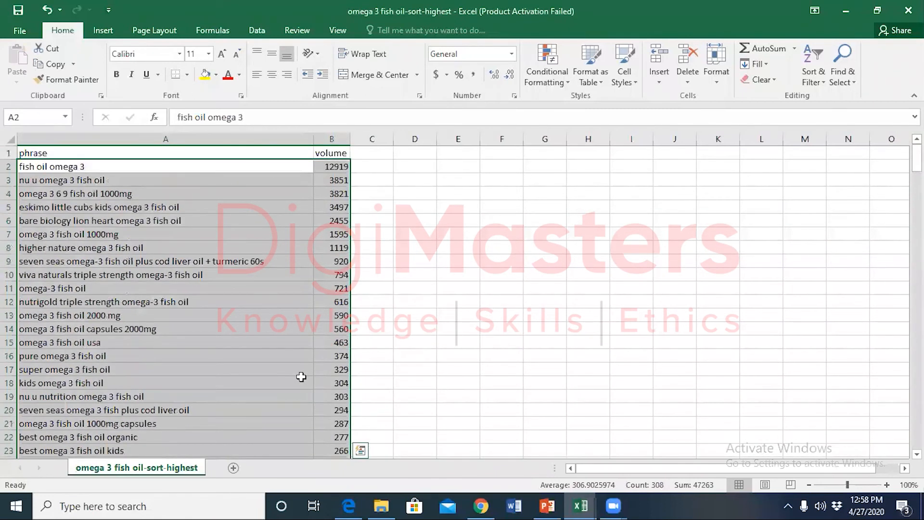
# Step: Look through the phrases and volumes in the omega 3 fish oil-sort-highest workbook, past the last filled row and back up
pyautogui.click(580, 506)
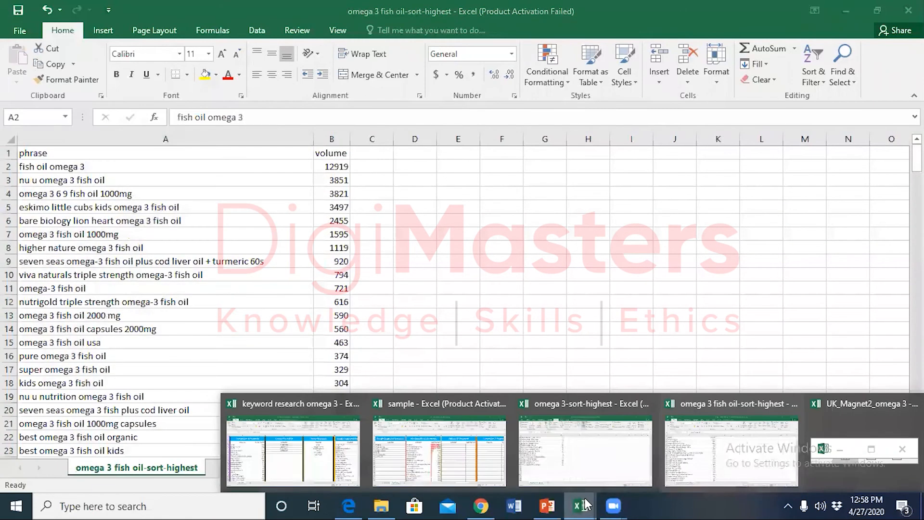
pyautogui.click(739, 467)
pyautogui.click(244, 234)
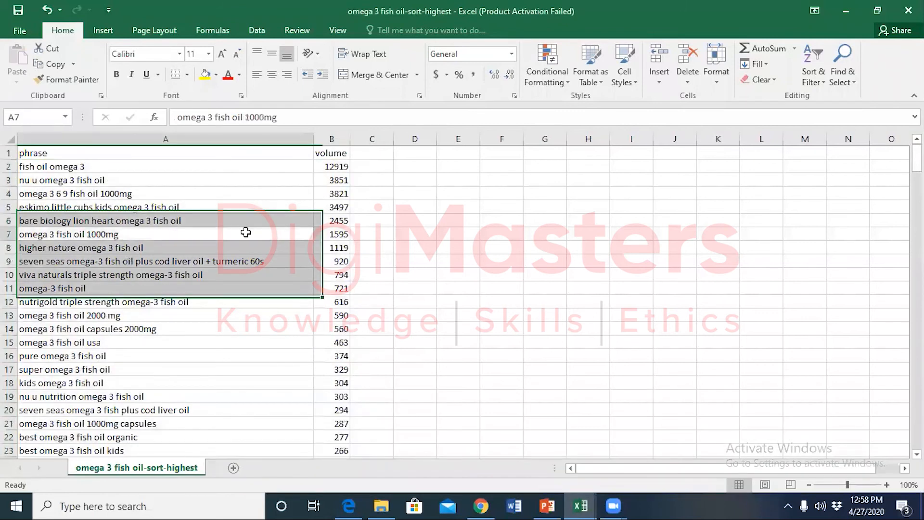
pyautogui.scroll(-20, 260, 299)
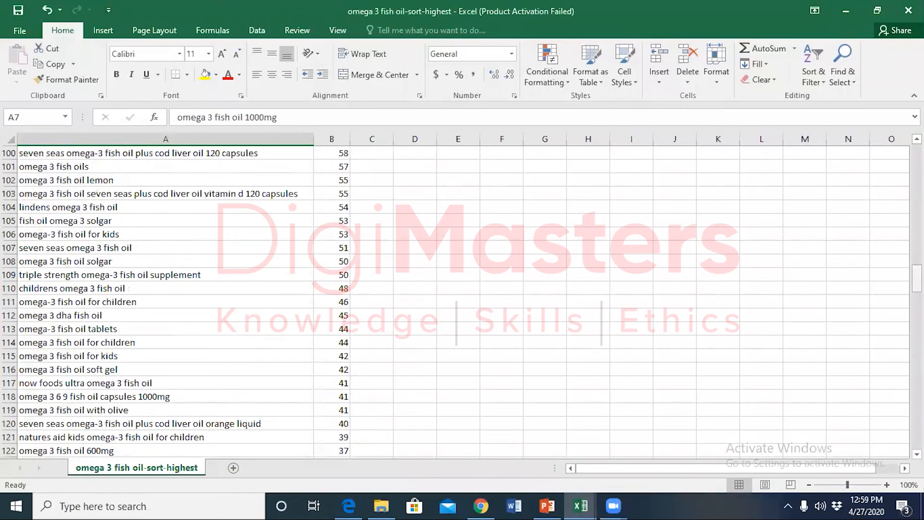
pyautogui.scroll(-20, 463, 302)
pyautogui.scroll(20, 463, 302)
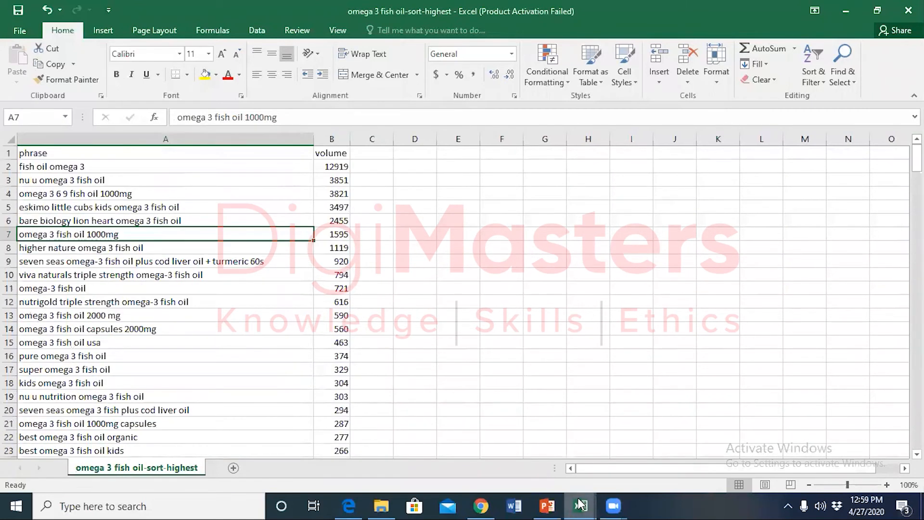
pyautogui.moveTo(581, 504)
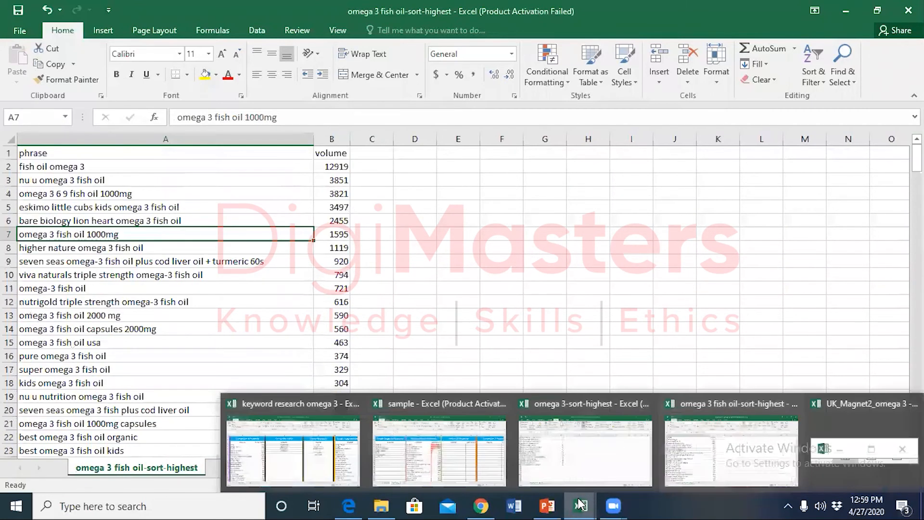
pyautogui.click(874, 455)
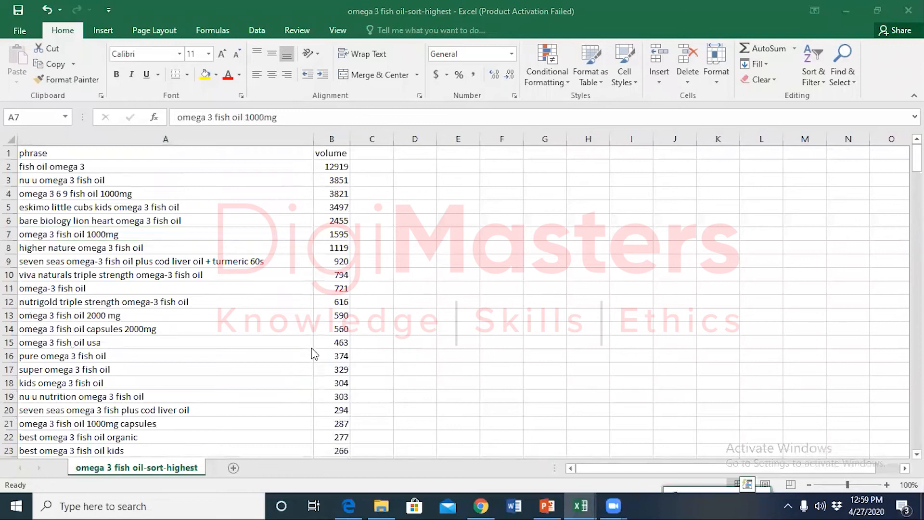
pyautogui.moveTo(917, 158); pyautogui.dragTo(917, 373)
pyautogui.scroll(-7, 463, 302)
pyautogui.scroll(19, 463, 303)
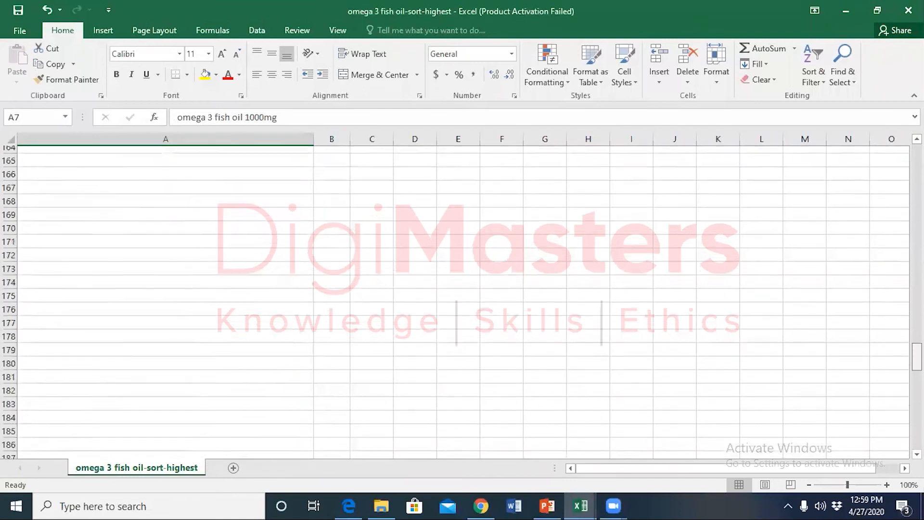
pyautogui.scroll(20, 462, 303)
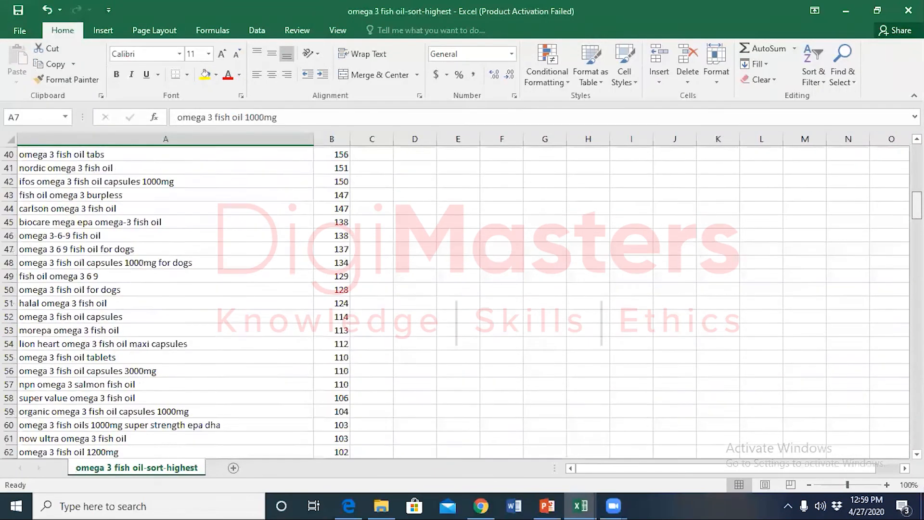
# Step: Switch to the UK_Magnet2_omega 3 workbook and clear the existing range selection
pyautogui.moveTo(581, 505)
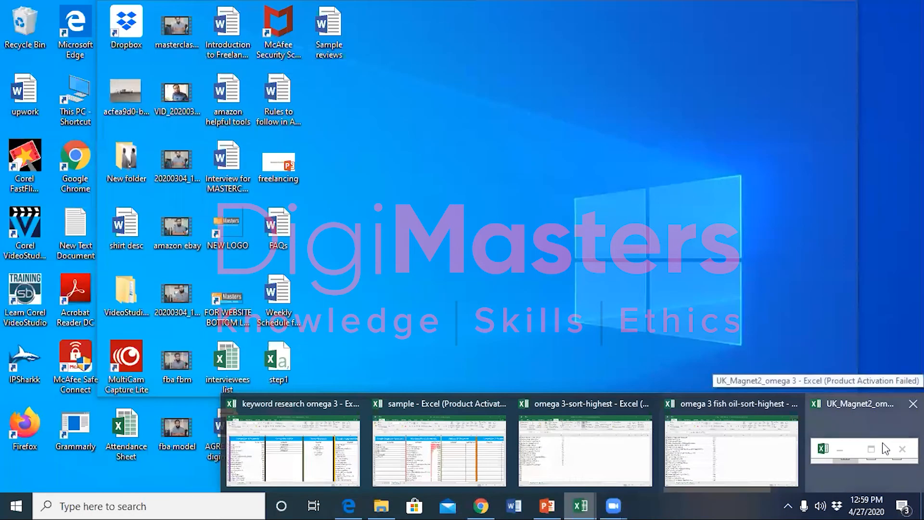
pyautogui.click(883, 443)
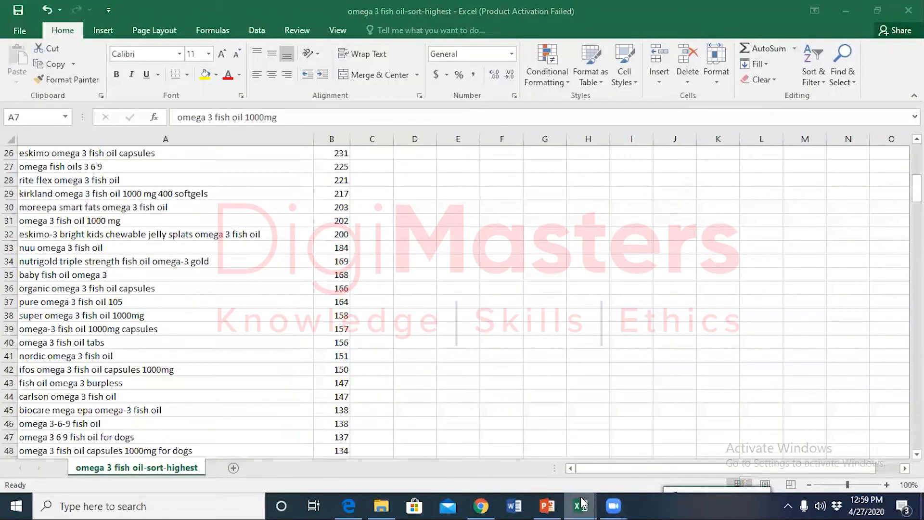
pyautogui.moveTo(581, 505)
pyautogui.moveTo(856, 454)
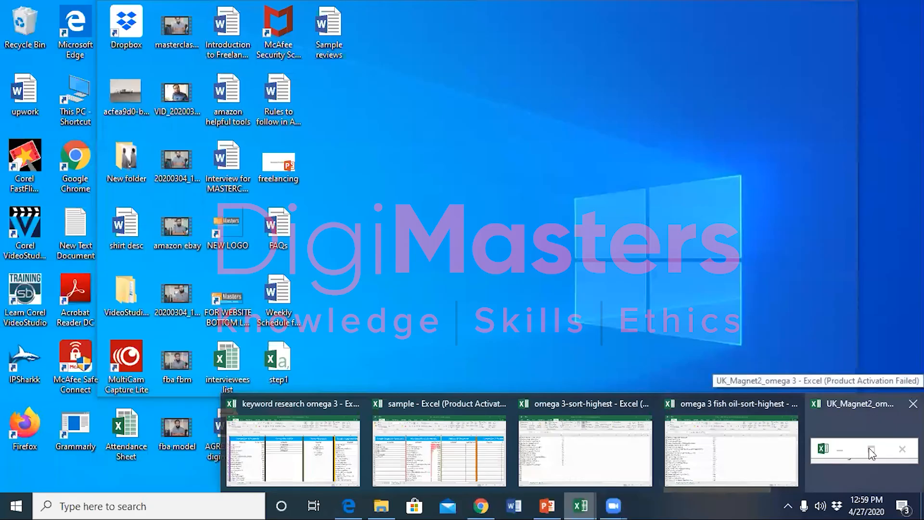
pyautogui.click(870, 446)
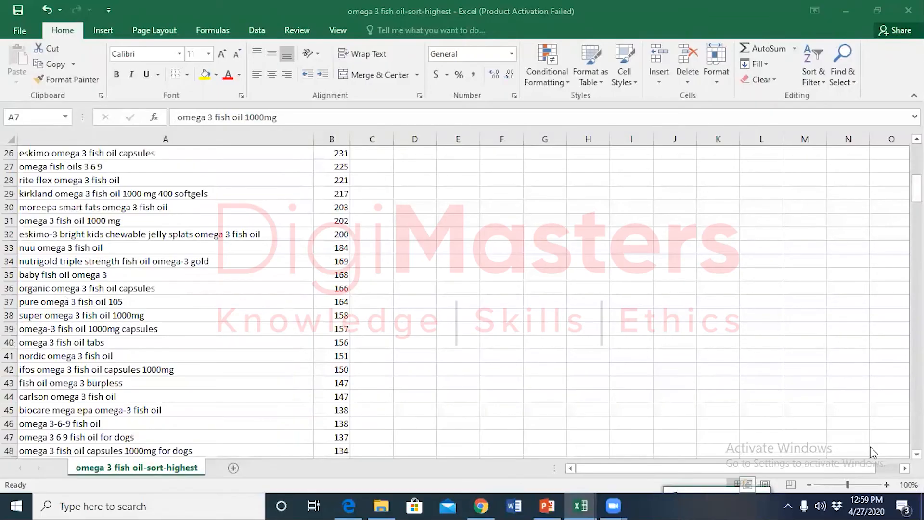
pyautogui.press('alt')
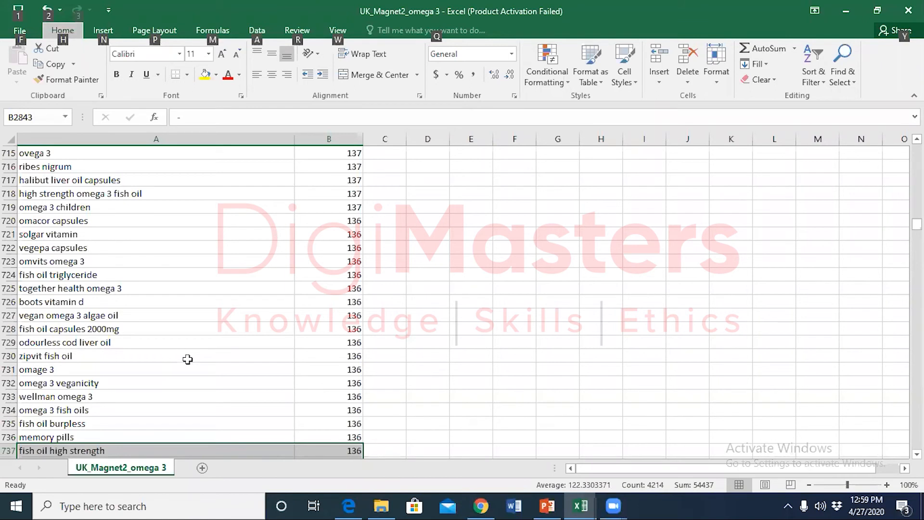
pyautogui.click(278, 396)
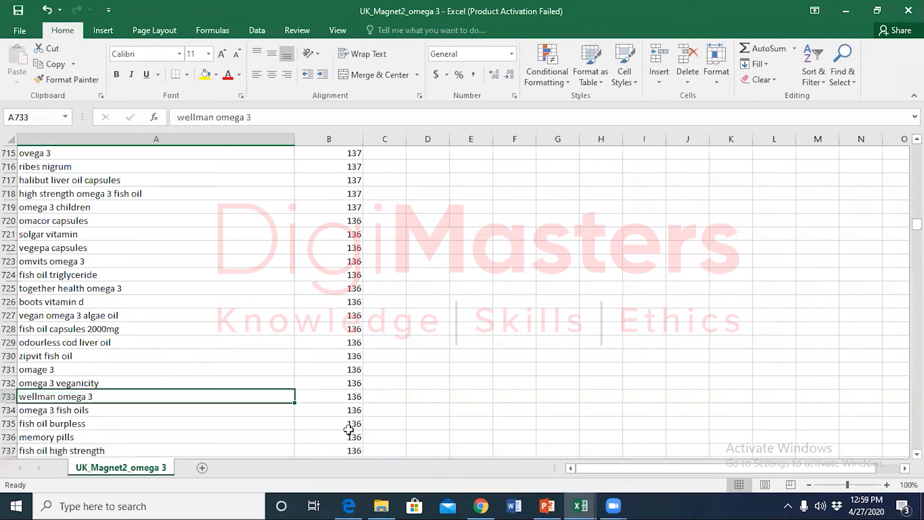
# Step: Clear all Magnet keyword rows from row 764 down past the end of the list, and check the new end of the data
pyautogui.scroll(-15, 348, 429)
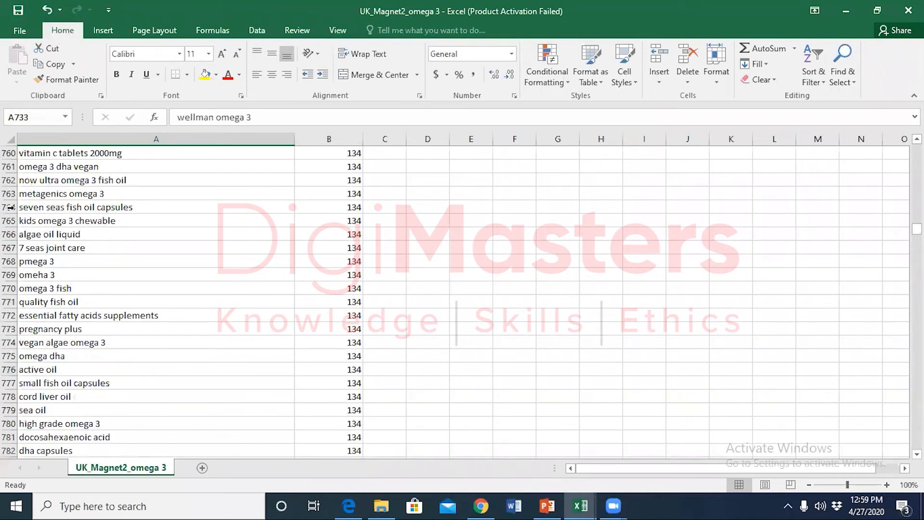
pyautogui.moveTo(9, 207); pyautogui.dragTo(185, 418)
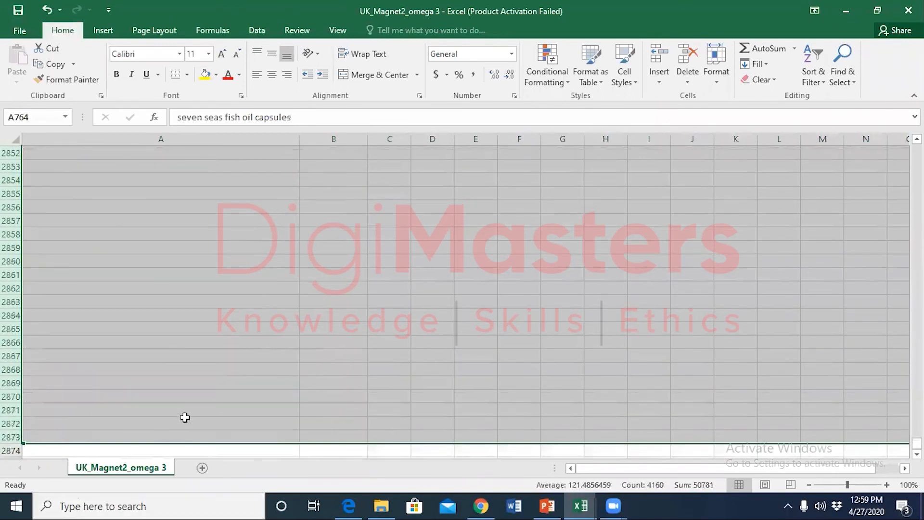
pyautogui.press('Delete')
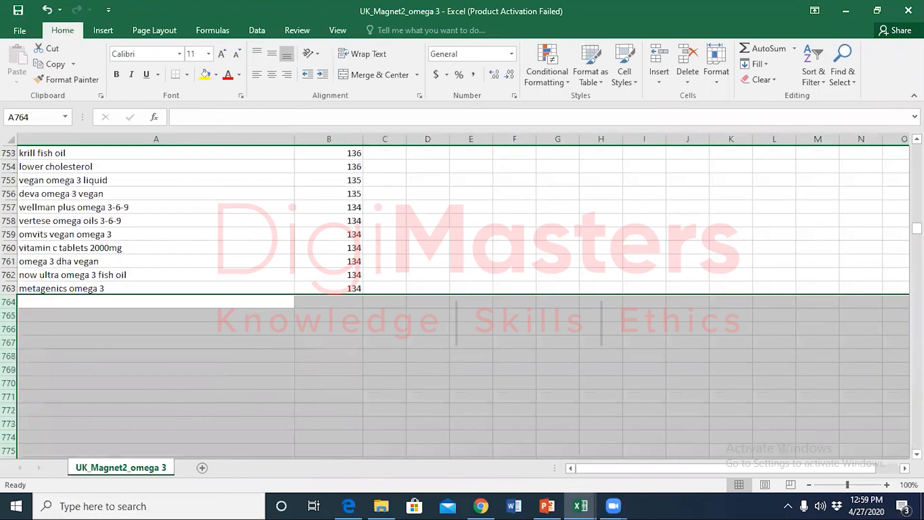
pyautogui.moveTo(917, 228)
pyautogui.mouseDown()
pyautogui.moveTo(917, 150)
pyautogui.moveTo(918, 248)
pyautogui.moveTo(917, 217)
pyautogui.moveTo(917, 225)
pyautogui.mouseUp()
pyautogui.click(169, 316)
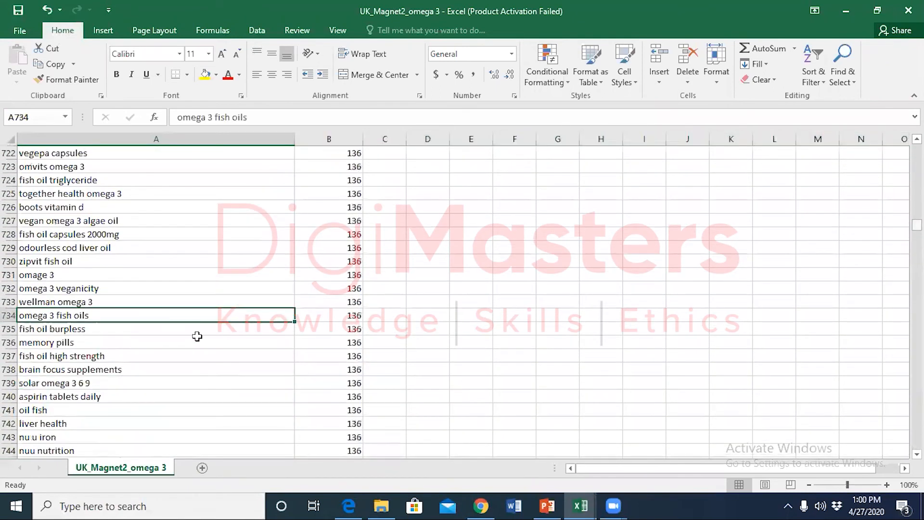
pyautogui.scroll(-8, 202, 340)
pyautogui.scroll(-7, 205, 346)
pyautogui.scroll(4, 212, 349)
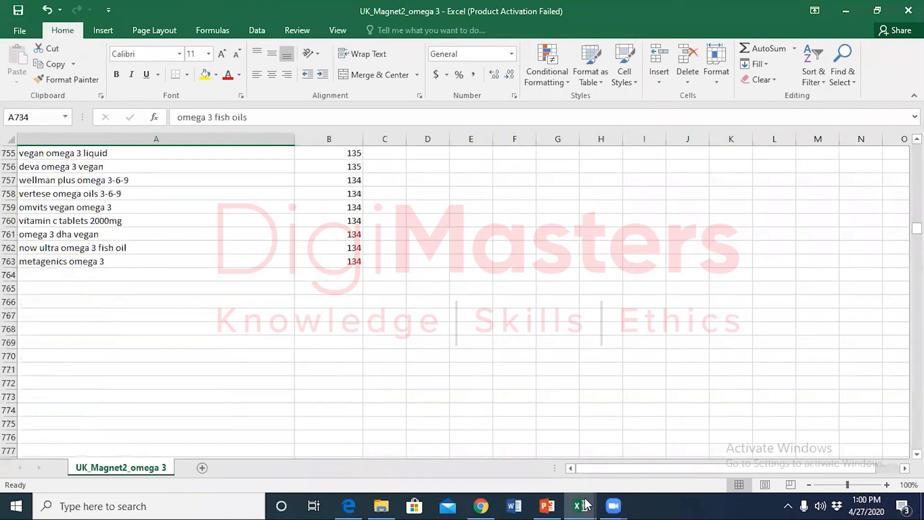
# Step: Close the omega 3-sort-highest and omega 3 fish oil-sort-highest workbooks without saving their changes
pyautogui.click(581, 504)
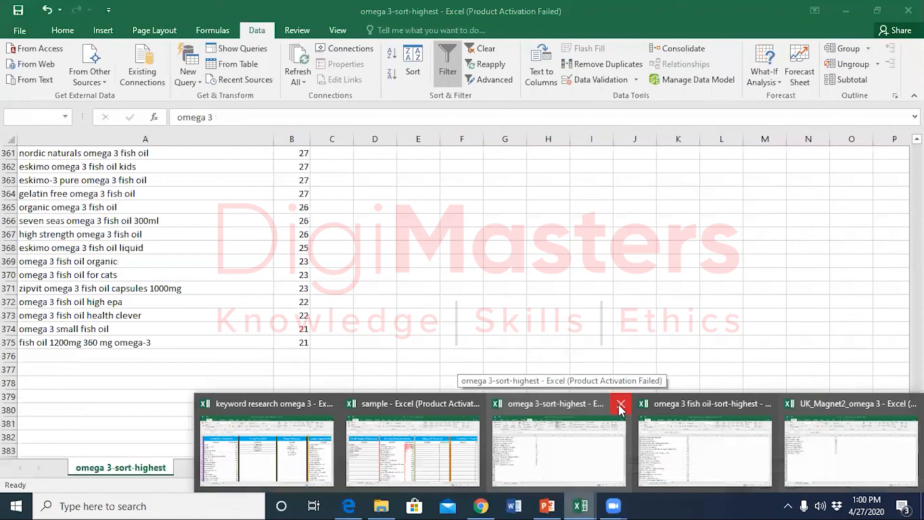
pyautogui.click(621, 404)
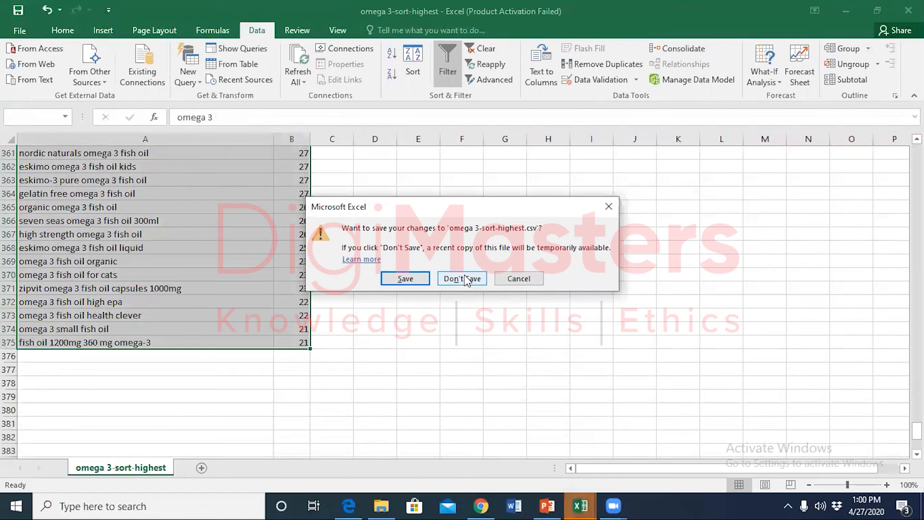
pyautogui.click(461, 336)
pyautogui.click(581, 506)
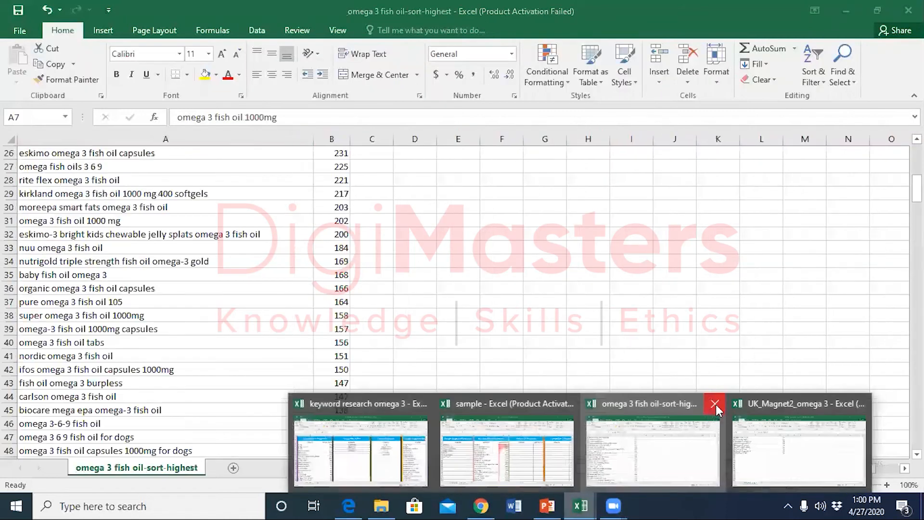
pyautogui.click(714, 403)
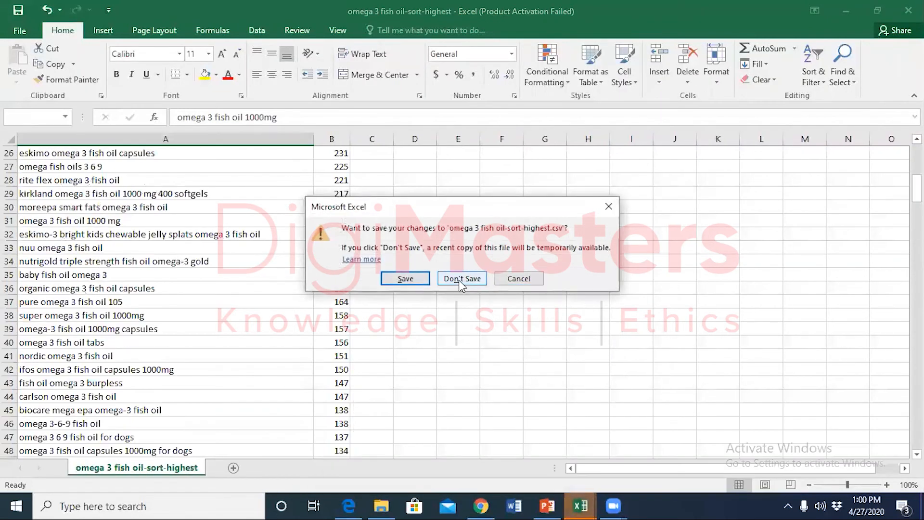
pyautogui.click(459, 279)
# Step: Return to the UK_Magnet2_omega 3 workbook and review the remaining phrases and search volumes up to the header row
pyautogui.click(585, 503)
pyautogui.click(708, 452)
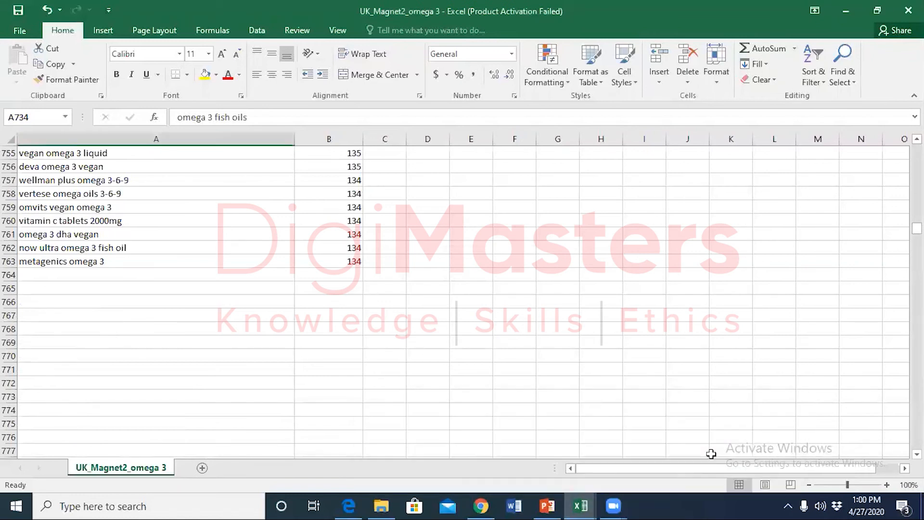
pyautogui.scroll(20, 214, 370)
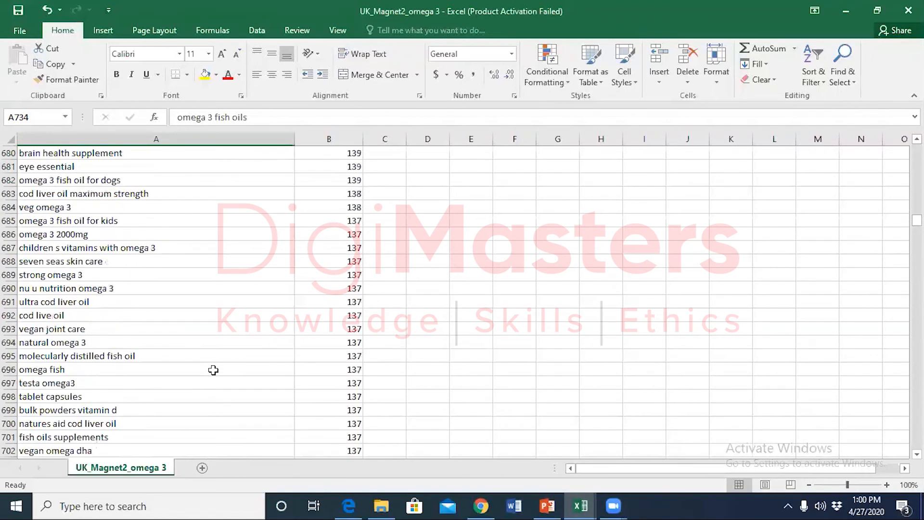
pyautogui.scroll(20, 213, 369)
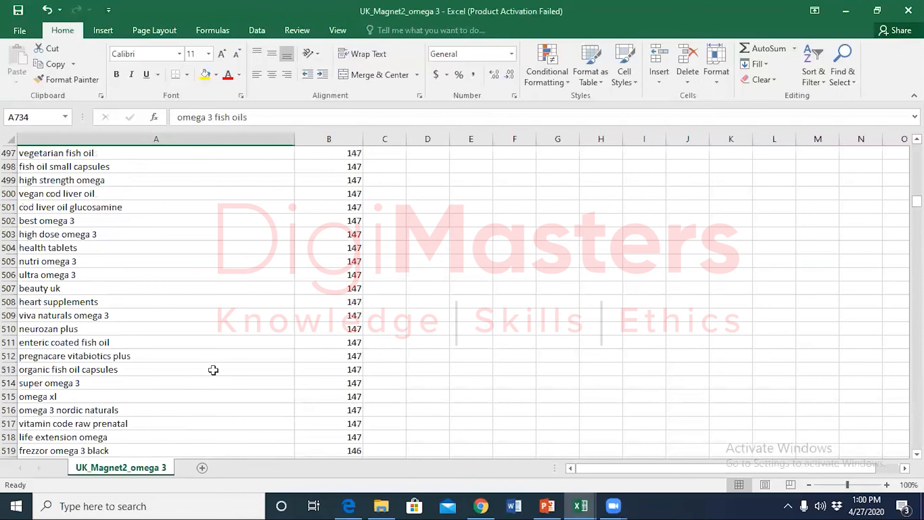
pyautogui.scroll(20, 214, 369)
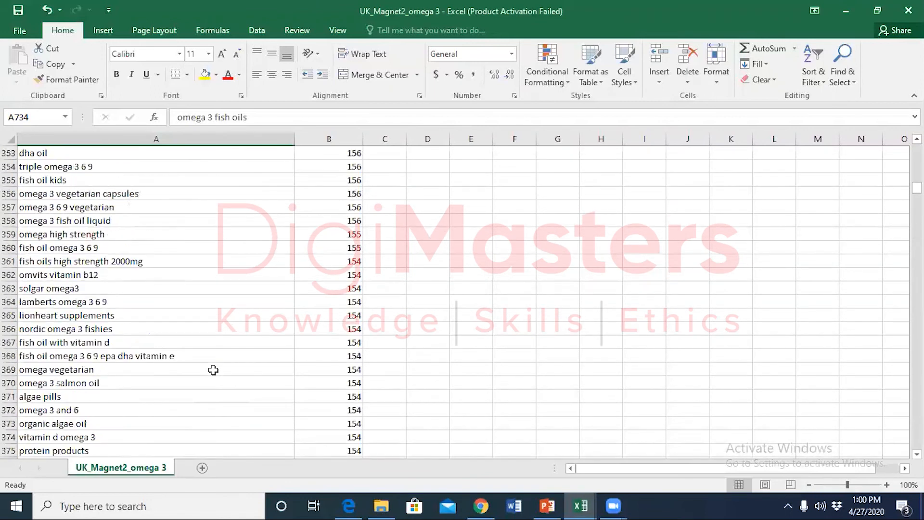
pyautogui.scroll(20, 213, 369)
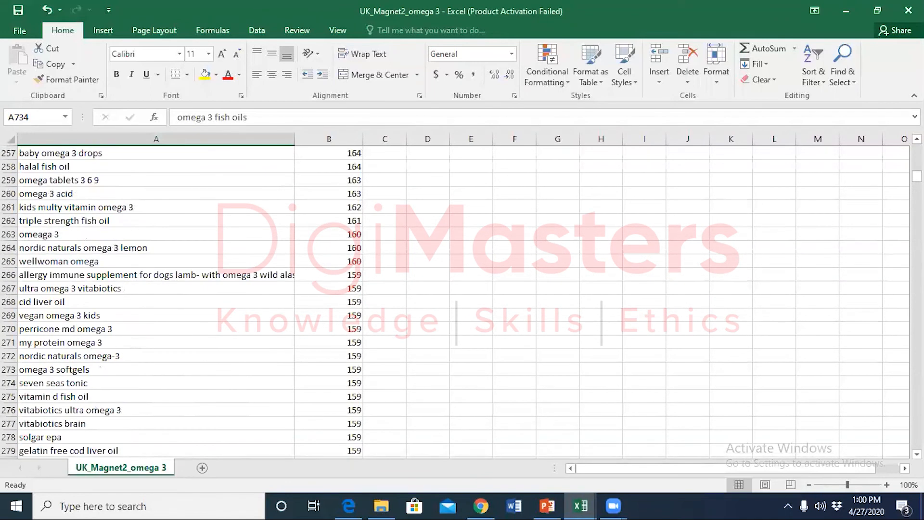
pyautogui.scroll(20, 706, 260)
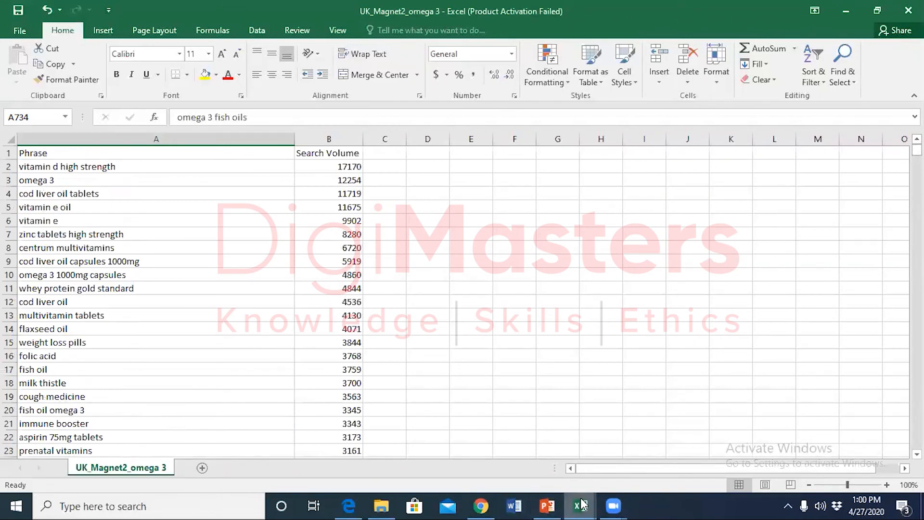
pyautogui.click(481, 505)
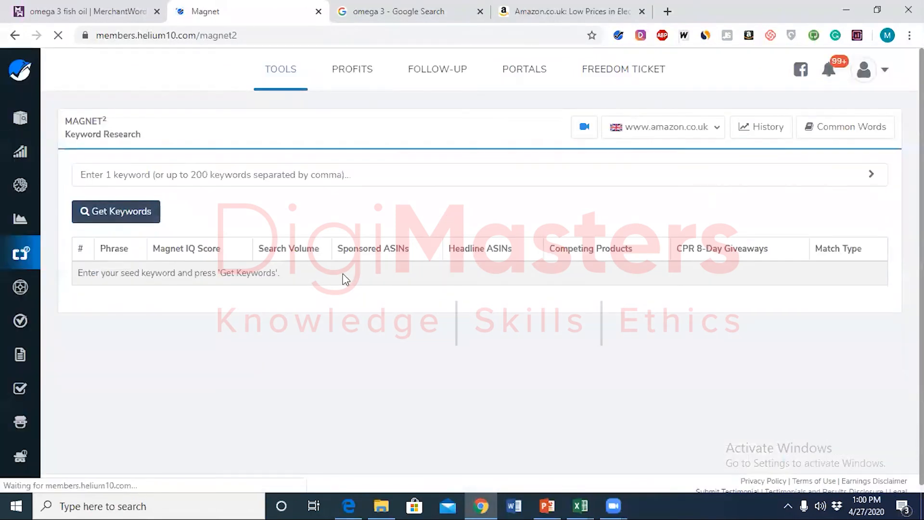
pyautogui.click(286, 172)
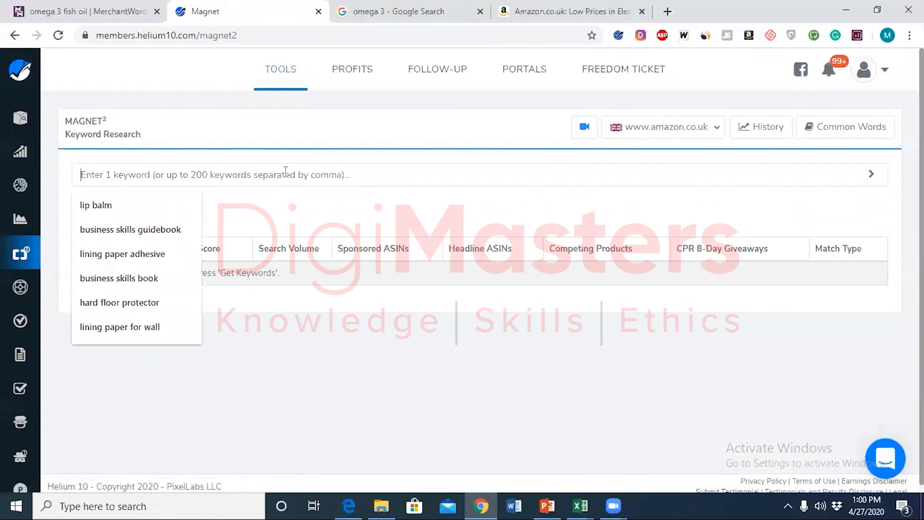
pyautogui.write('om')
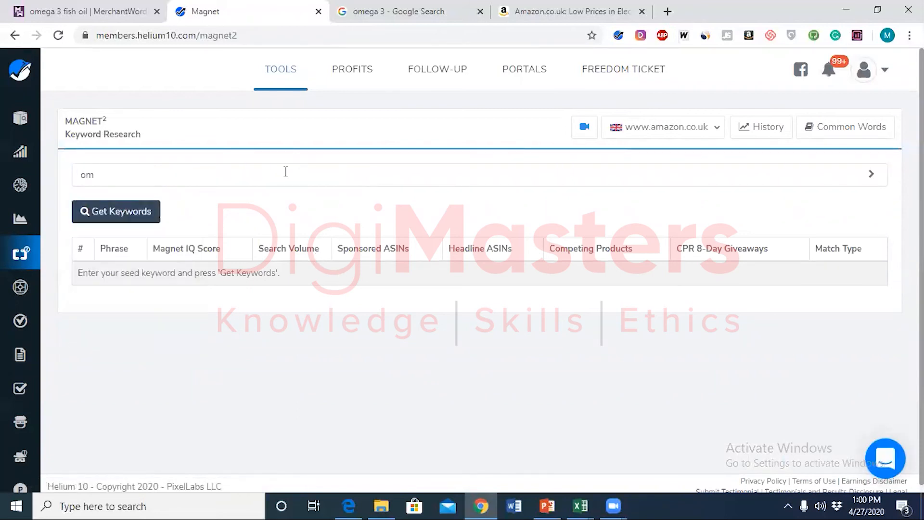
pyautogui.write('ega 3')
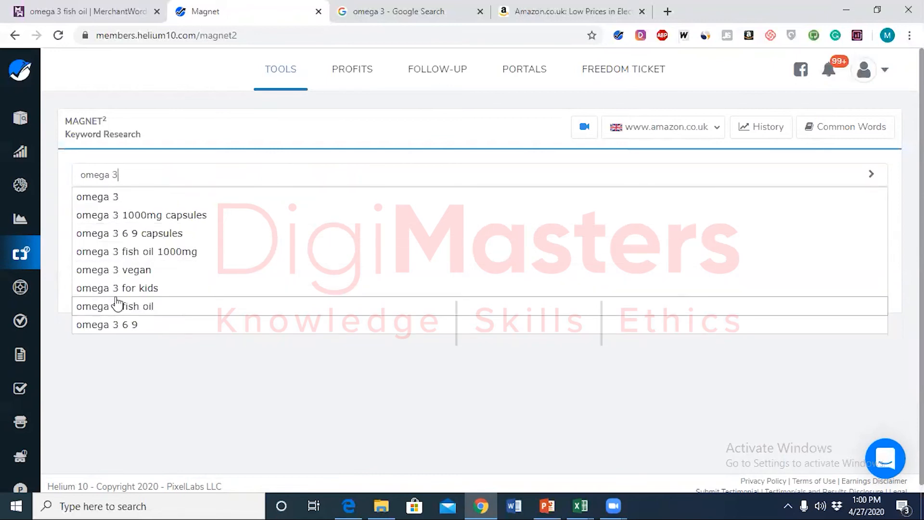
pyautogui.click(161, 307)
pyautogui.click(149, 213)
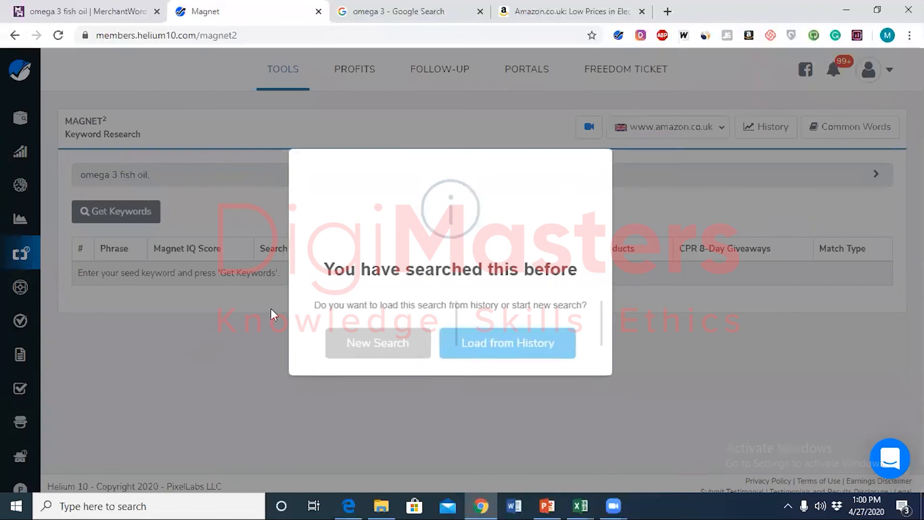
pyautogui.click(371, 343)
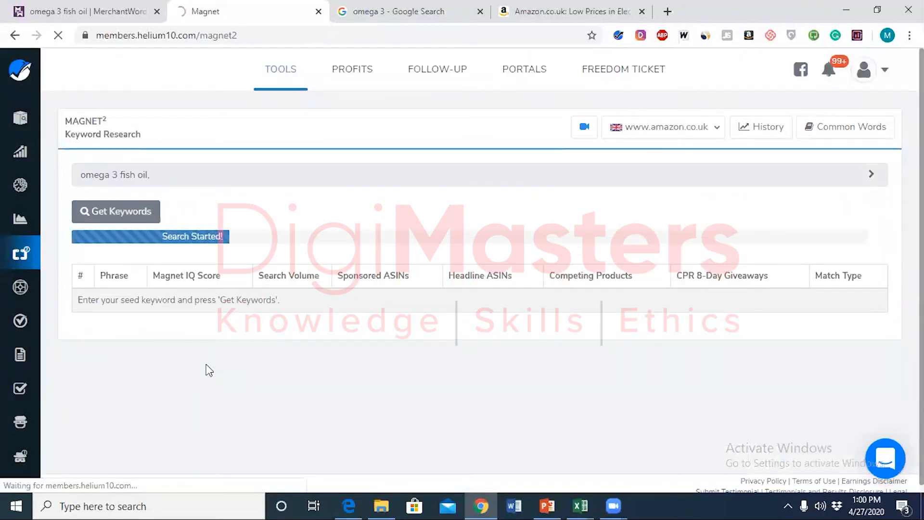
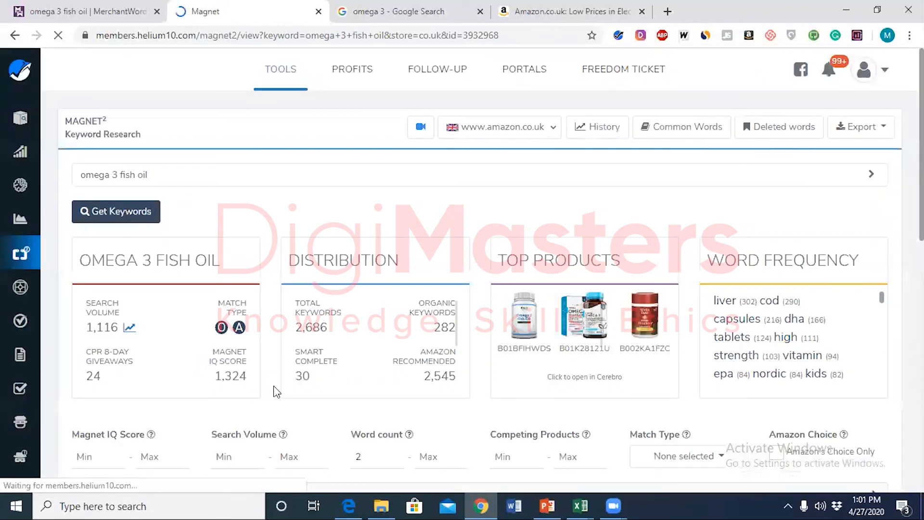
# Step: Sort the omega 3 fish oil keyword results by search volume from high to low and look over the leading phrases
pyautogui.scroll(-5, 274, 388)
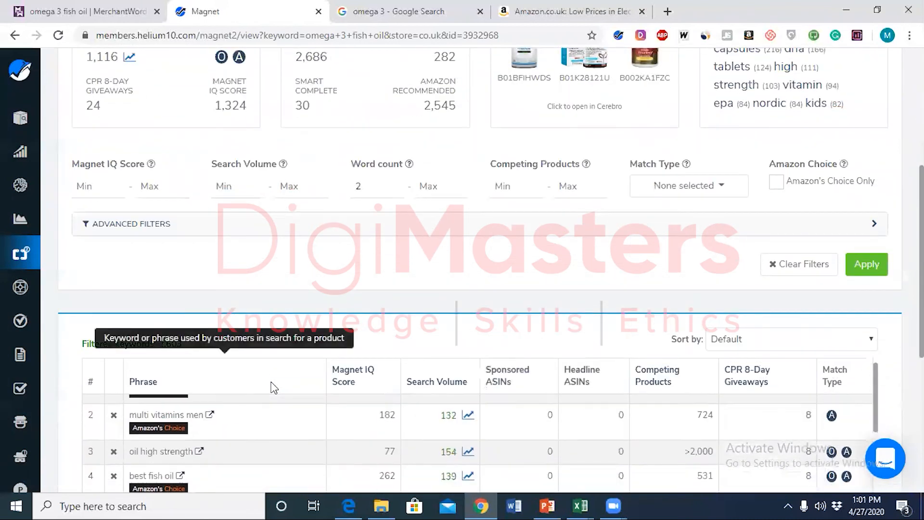
pyautogui.moveTo(47, 416)
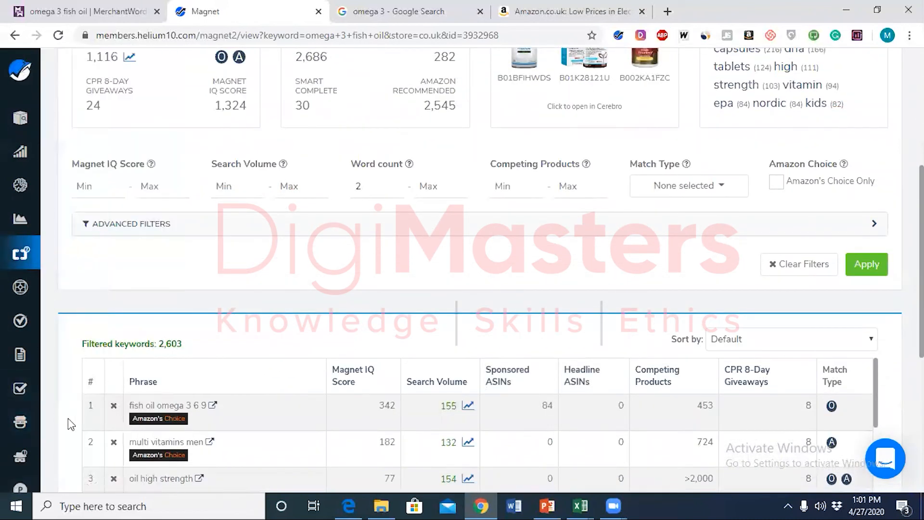
pyautogui.scroll(-2, 67, 423)
pyautogui.scroll(-1, 71, 425)
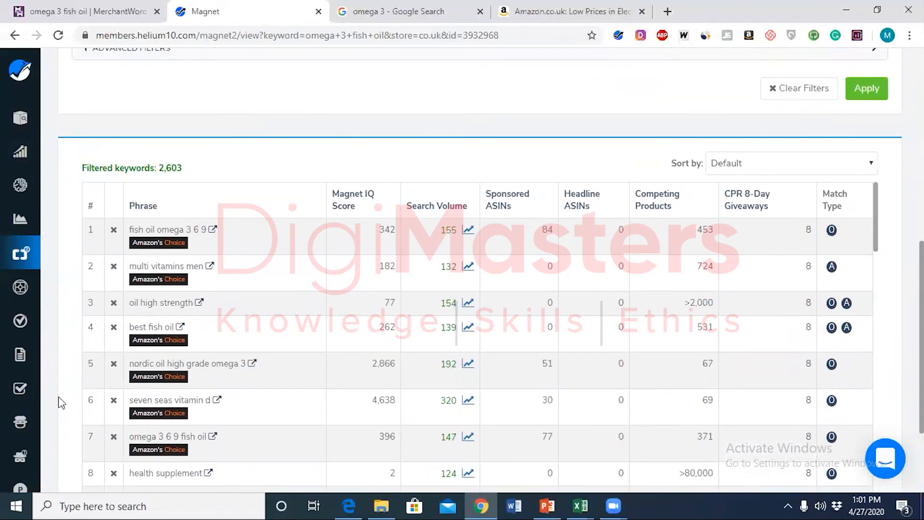
pyautogui.click(437, 206)
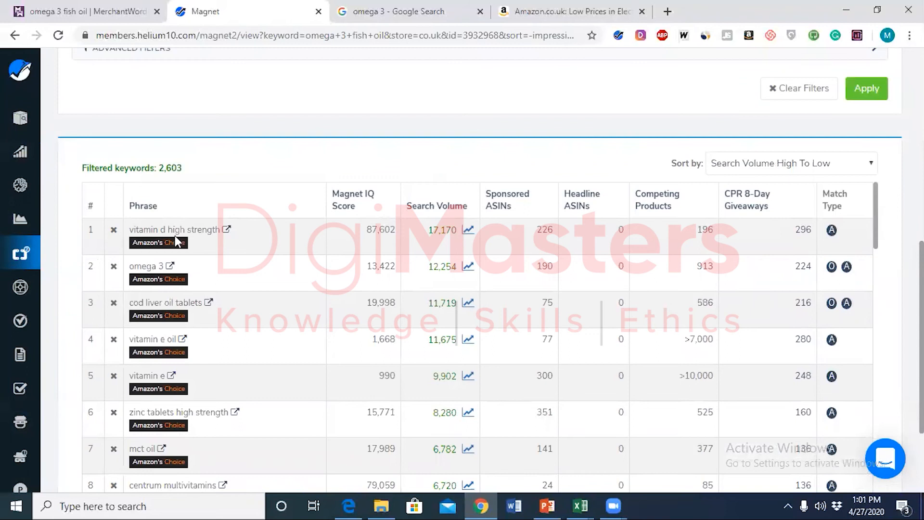
pyautogui.scroll(-5, 224, 349)
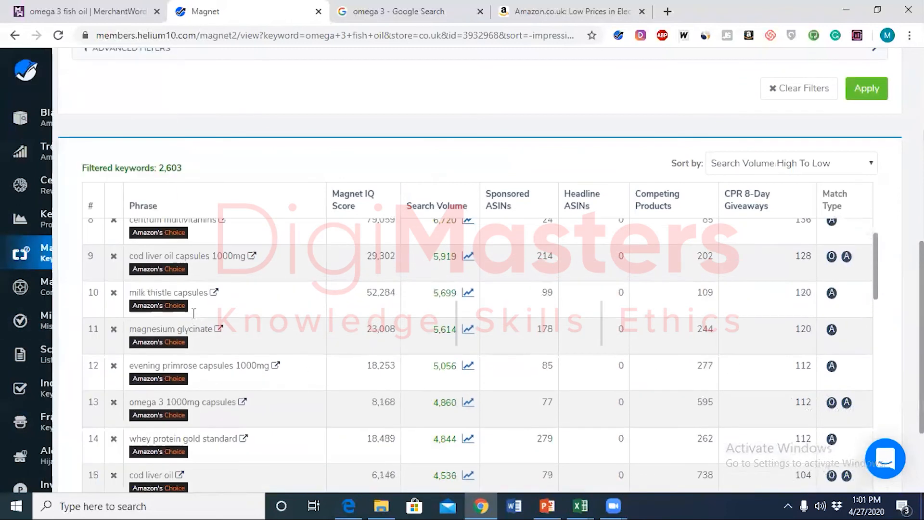
pyautogui.scroll(5, 196, 320)
pyautogui.scroll(-3, 74, 233)
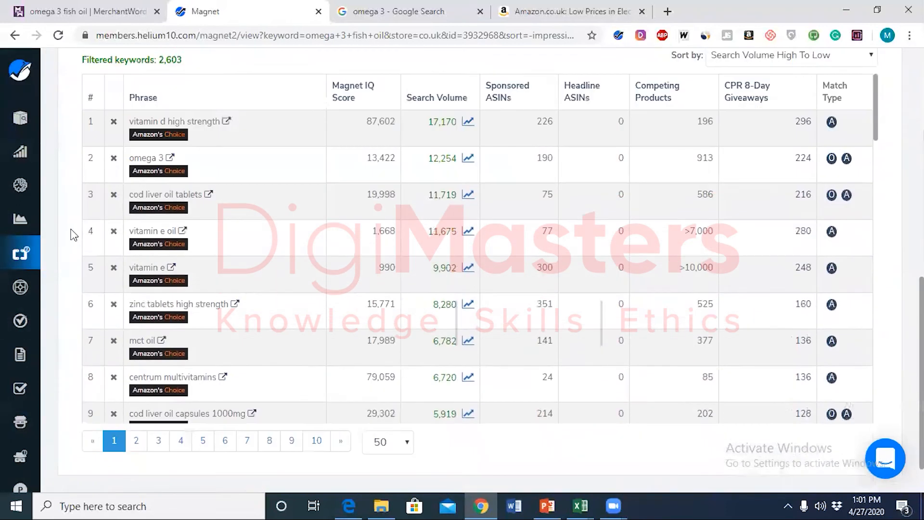
pyautogui.scroll(1, 76, 232)
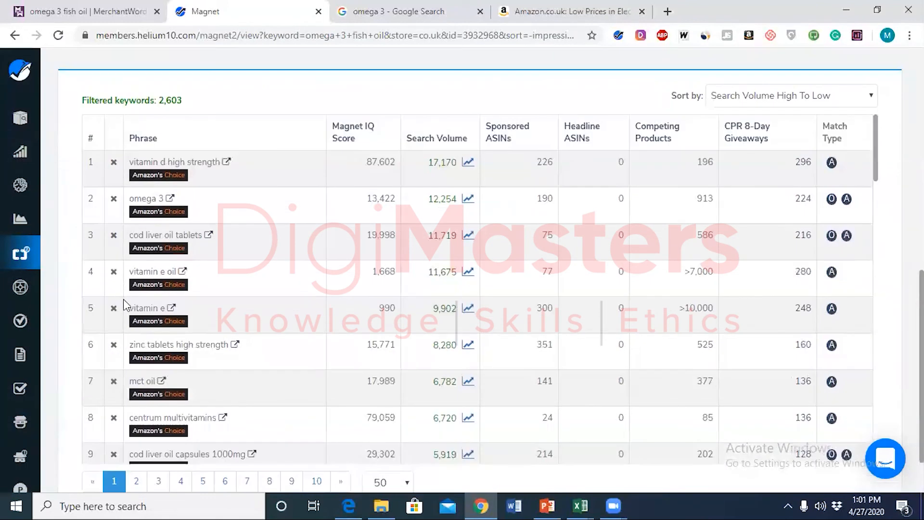
# Step: Remove the irrelevant phrases mct oil, milk thistle capsules, flaxseed oil, milk thistle and cough medicine from the keyword results
pyautogui.click(114, 381)
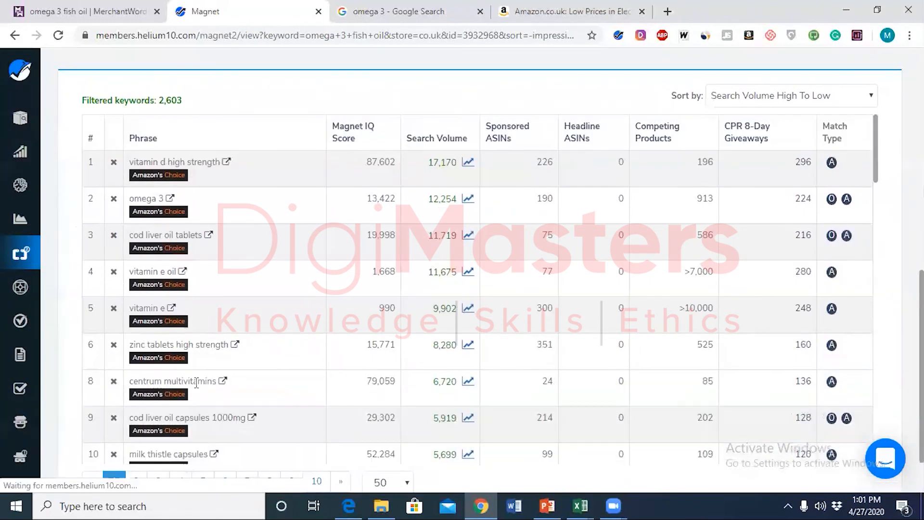
pyautogui.scroll(-2, 116, 376)
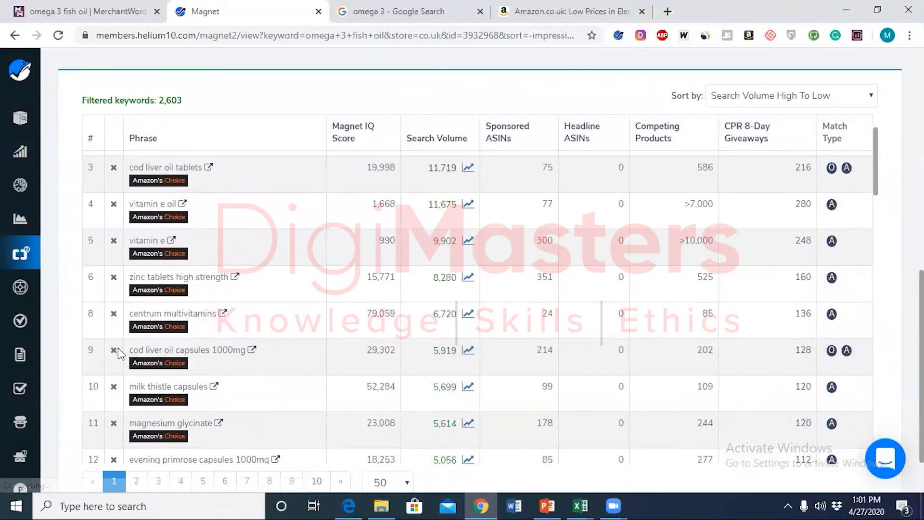
pyautogui.click(114, 387)
pyautogui.scroll(-6, 228, 380)
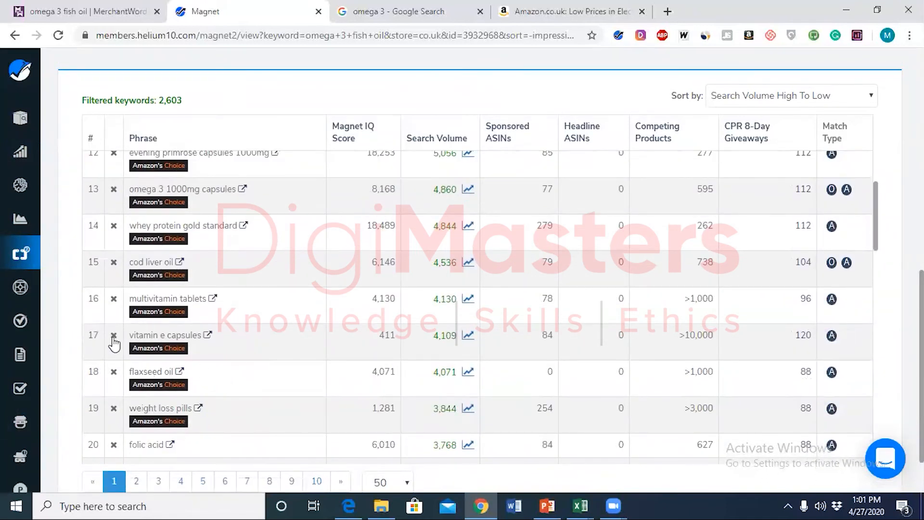
pyautogui.click(115, 373)
pyautogui.scroll(-2, 113, 361)
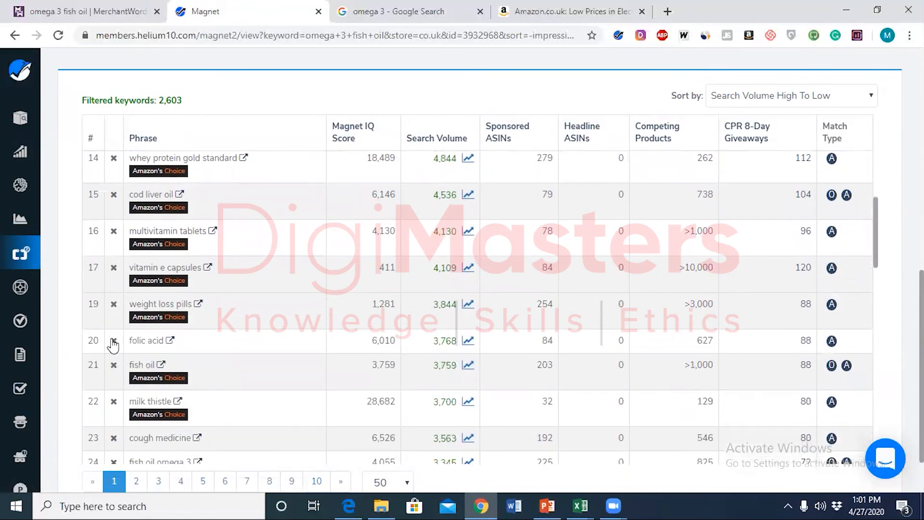
pyautogui.scroll(-2, 114, 349)
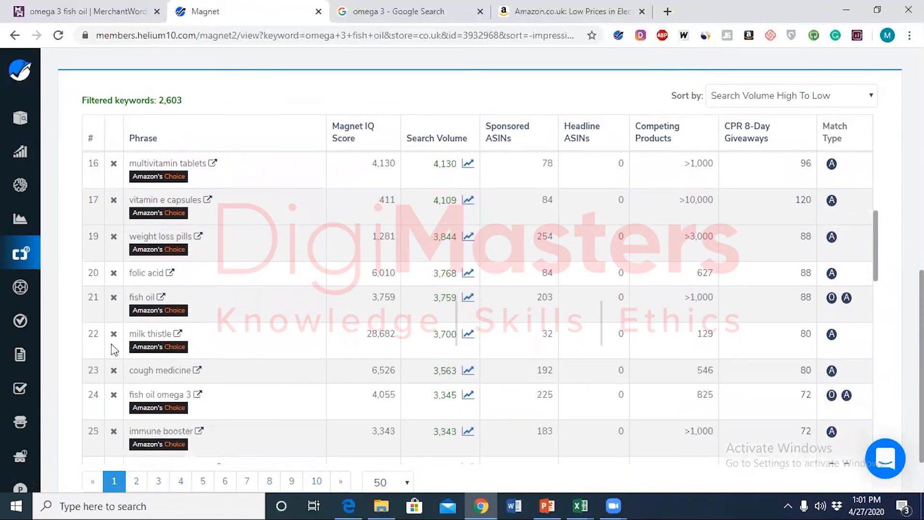
pyautogui.click(112, 337)
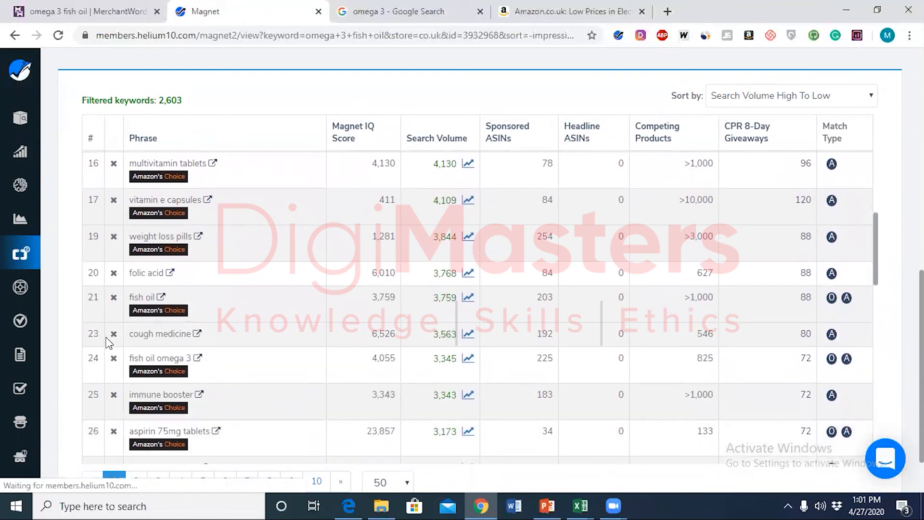
pyautogui.click(113, 337)
# Step: Remove the phrases one day, one plus, iodine tablets, seven seas cod liver oil and lemon oil from the keyword results
pyautogui.scroll(-4, 114, 342)
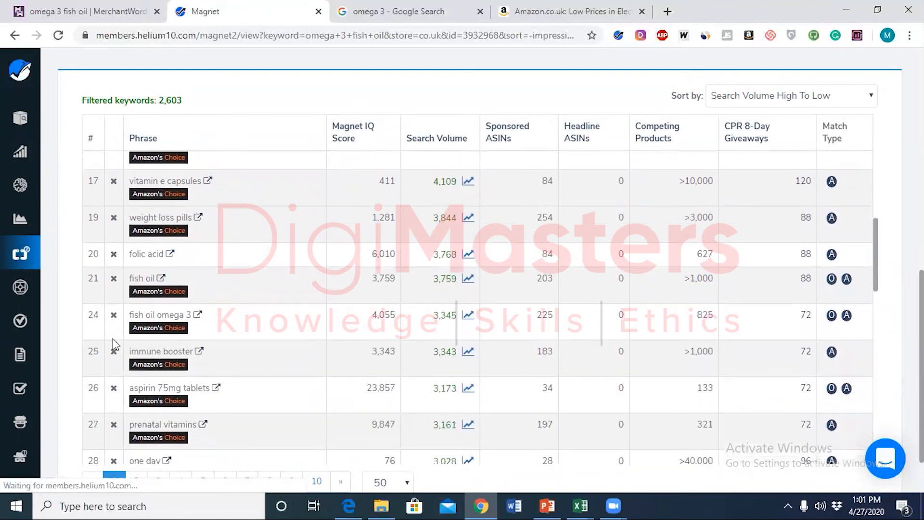
pyautogui.click(114, 346)
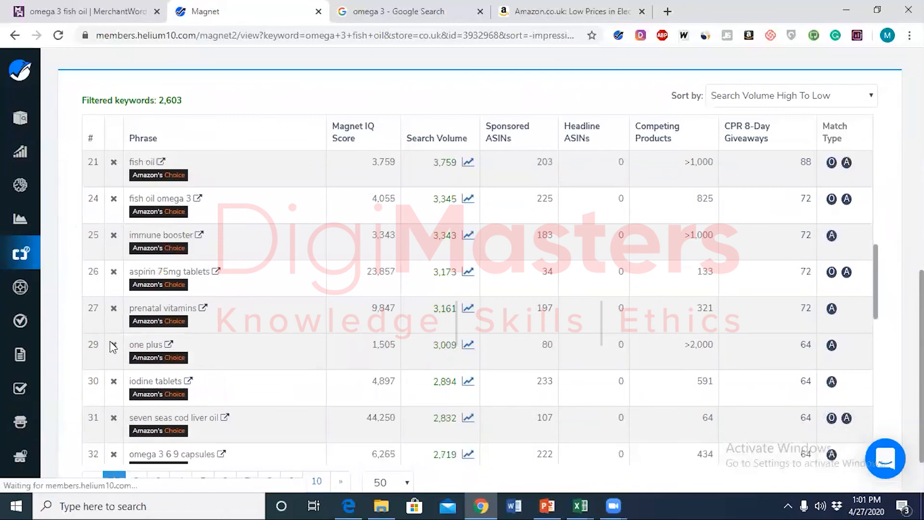
pyautogui.click(114, 346)
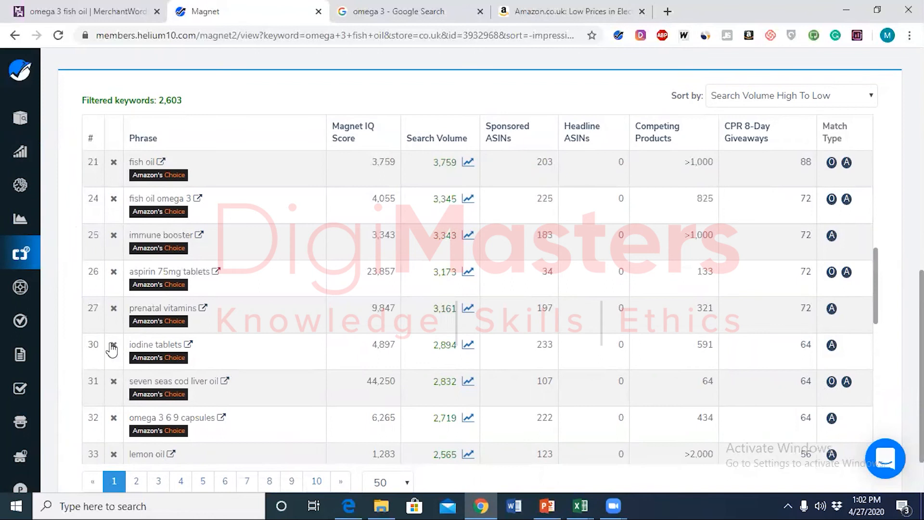
pyautogui.click(114, 346)
pyautogui.click(113, 385)
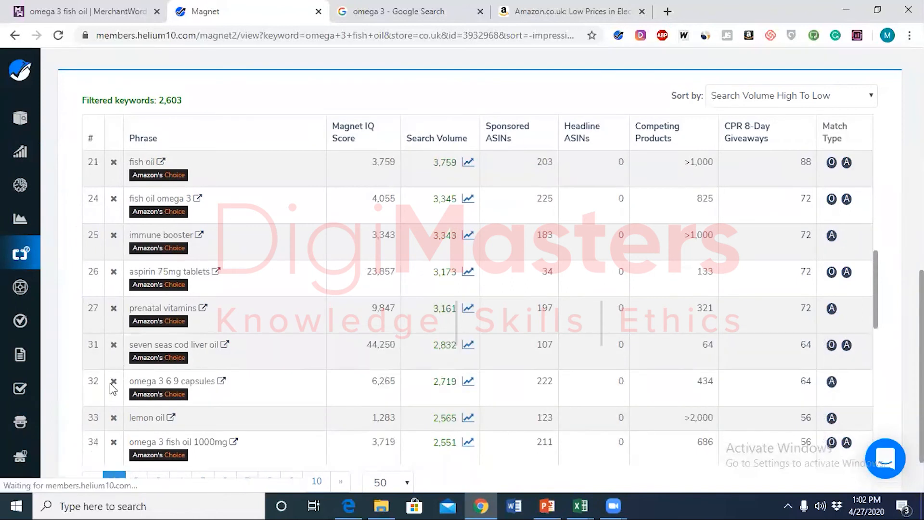
pyautogui.click(114, 345)
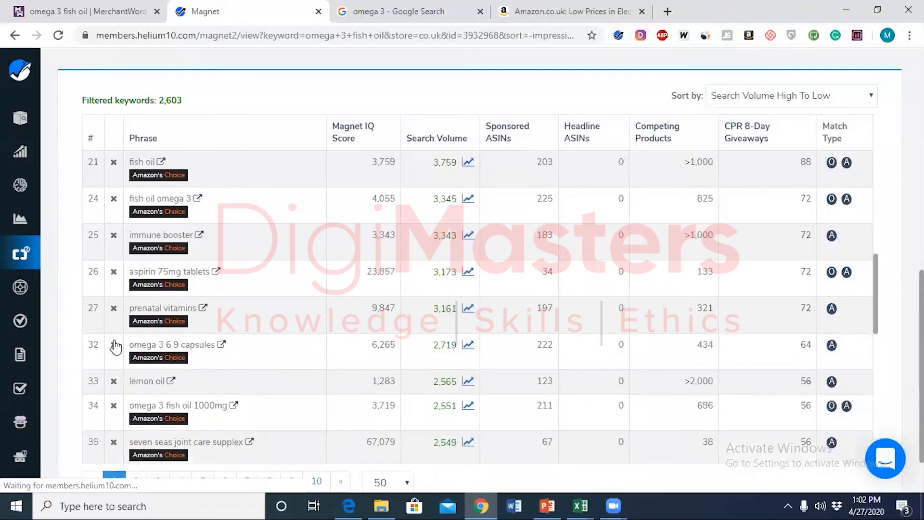
pyautogui.click(113, 382)
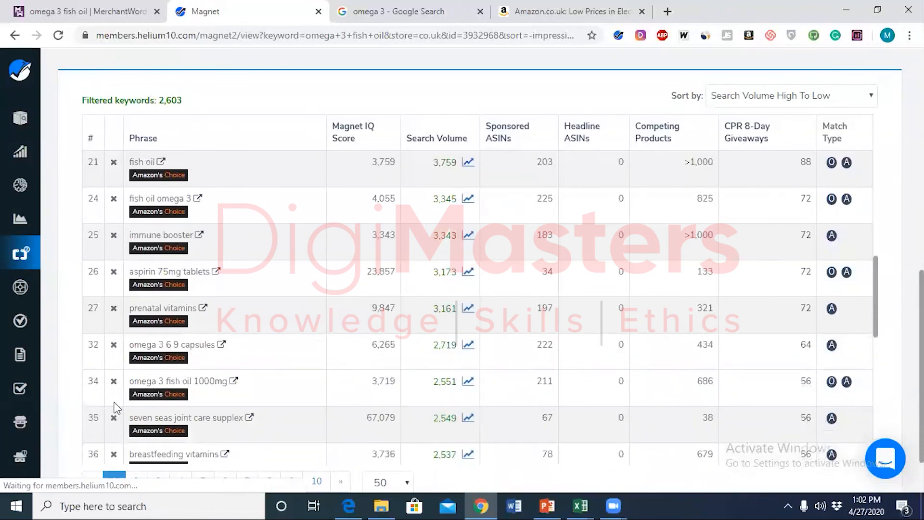
# Step: Export the remaining omega 3 fish oil keywords as a CSV file and open the download in Excel
pyautogui.scroll(15, 539, 314)
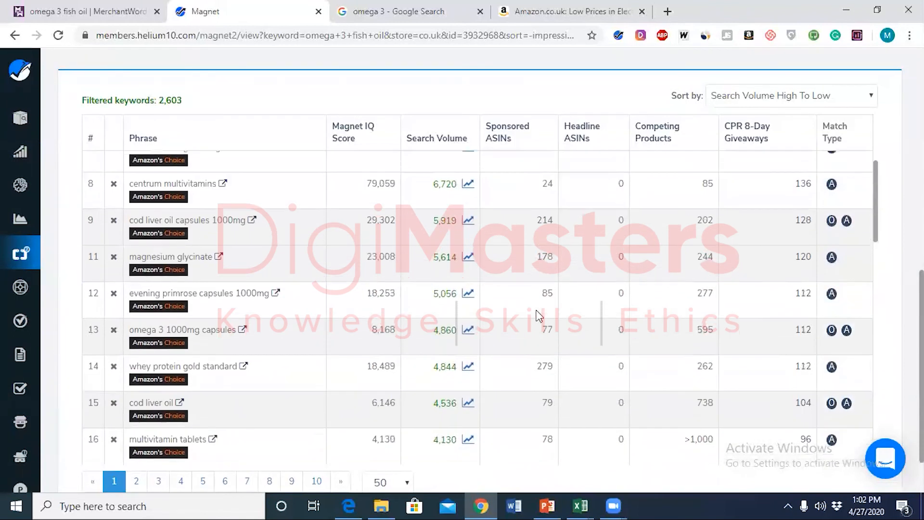
pyautogui.scroll(10, 891, 251)
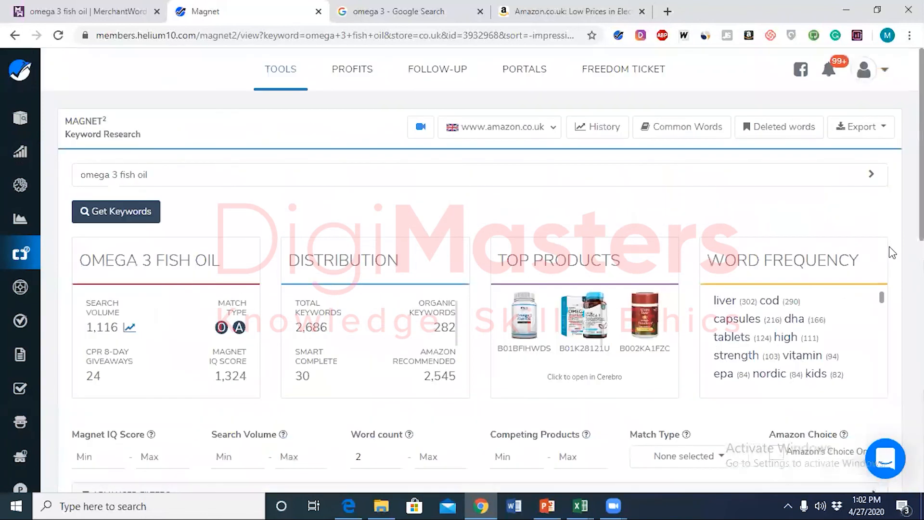
pyautogui.click(884, 127)
pyautogui.click(819, 153)
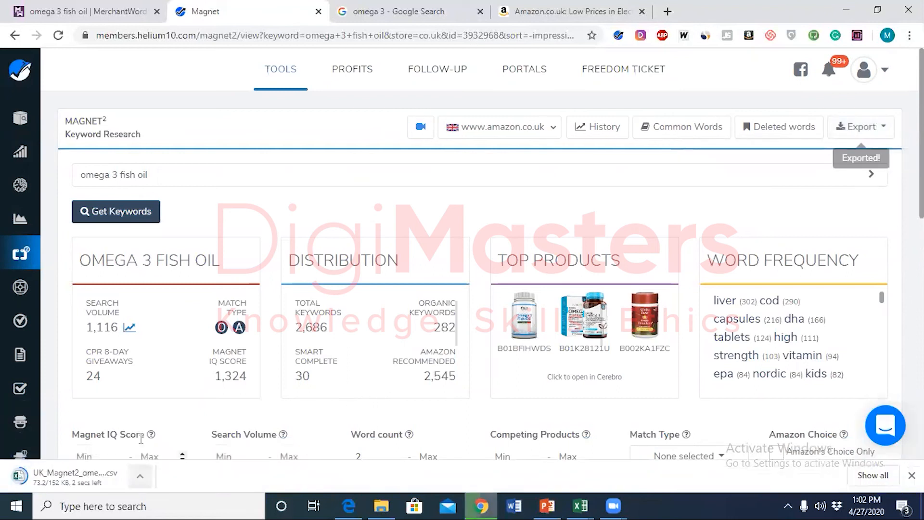
pyautogui.click(111, 474)
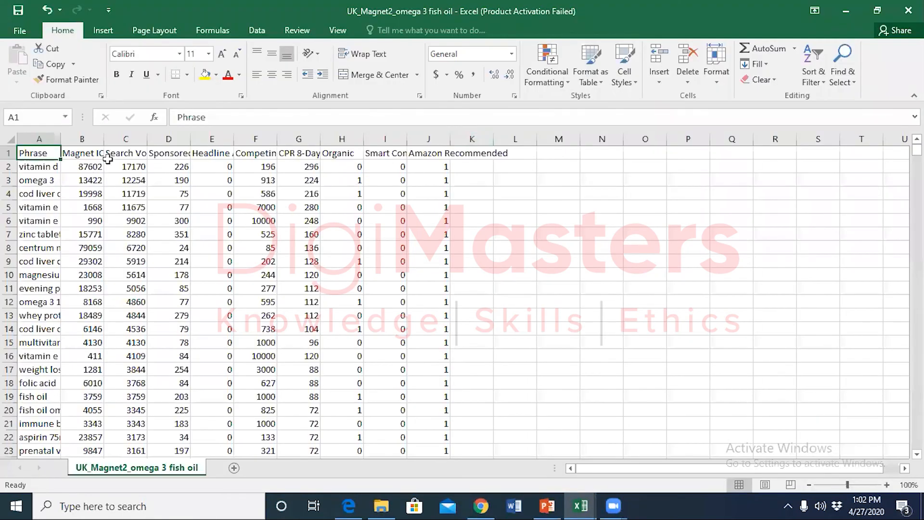
# Step: Delete all columns of the exported sheet except Phrase and Search Volume
pyautogui.click(82, 139)
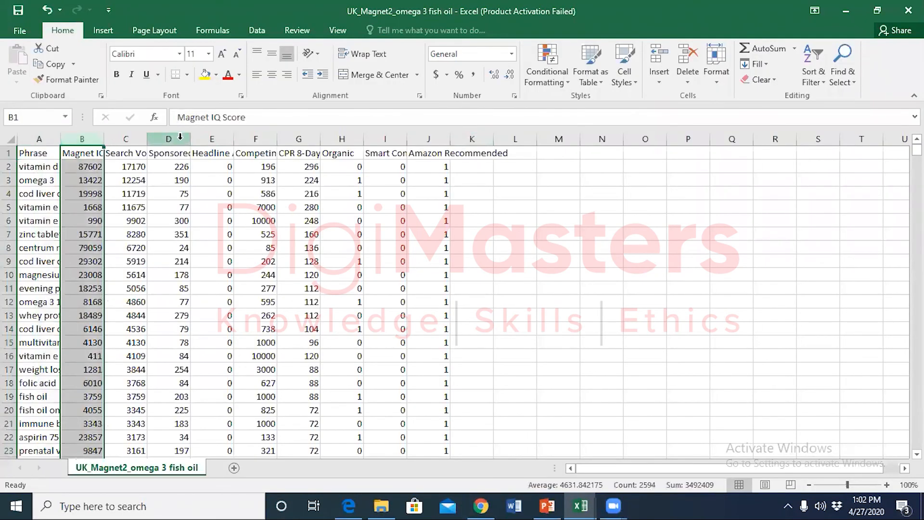
pyautogui.moveTo(180, 140); pyautogui.dragTo(602, 139)
pyautogui.rightClick(375, 212)
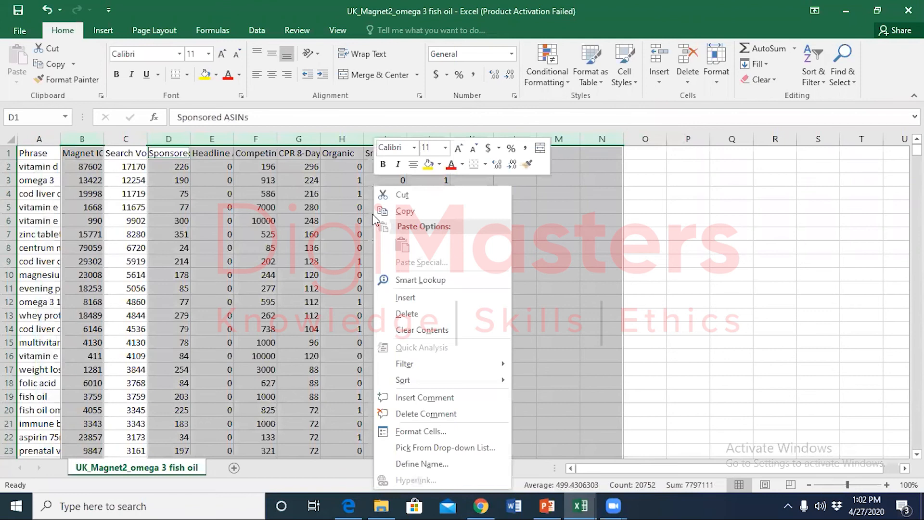
pyautogui.click(418, 314)
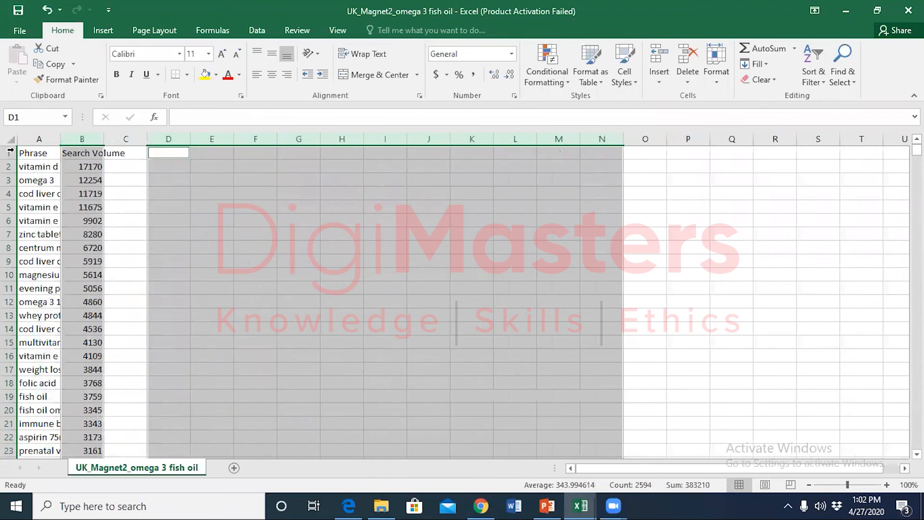
# Step: Fit the Search Volume column to its contents and resize the Phrase column so the keywords are fully readable
pyautogui.doubleClick(104, 139)
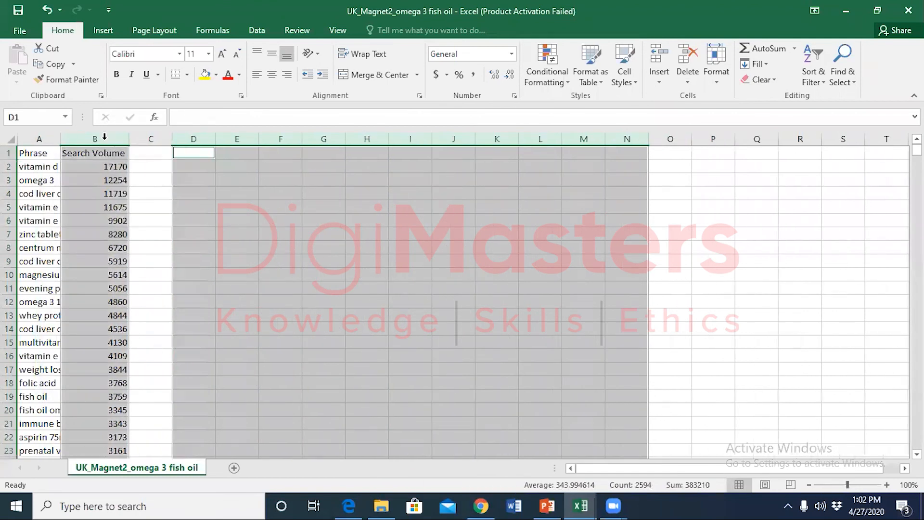
pyautogui.doubleClick(59, 138)
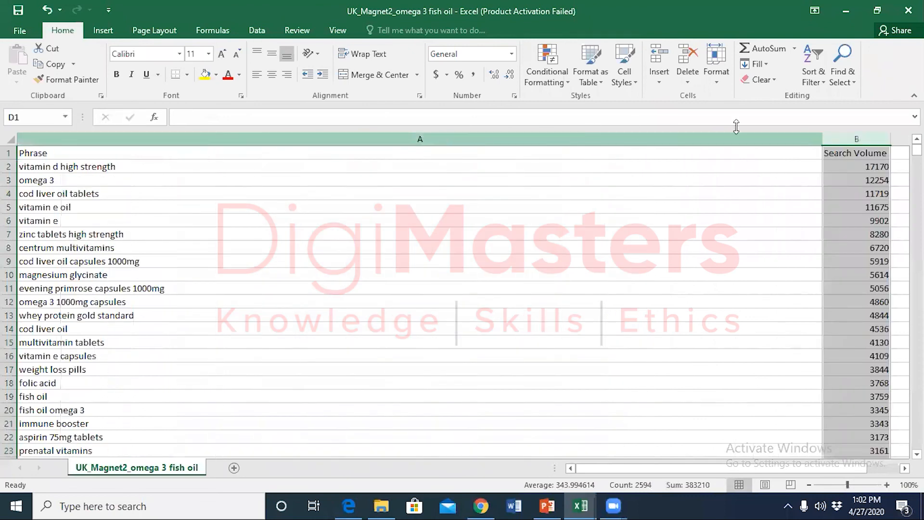
pyautogui.moveTo(820, 137); pyautogui.dragTo(246, 136)
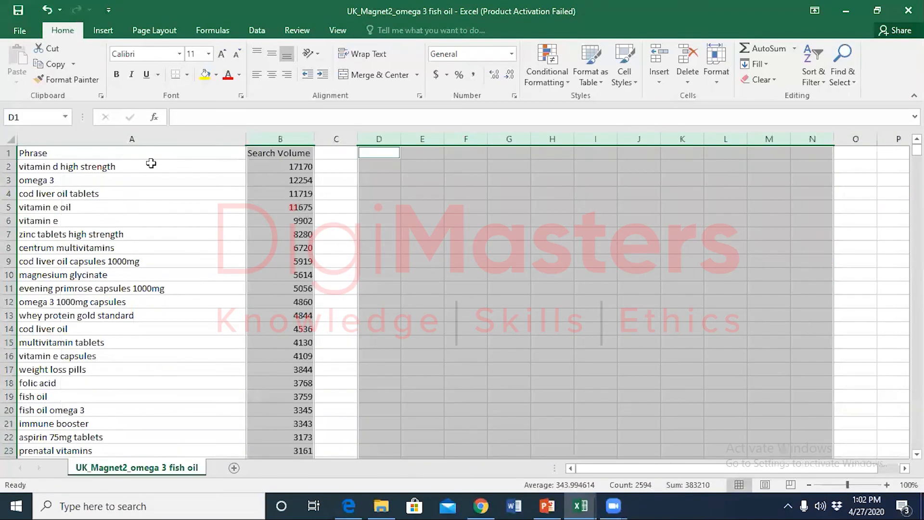
# Step: Copy the phrases and search volumes in A2:B907, down to the health supplement row
pyautogui.click(85, 166)
pyautogui.moveTo(209, 192); pyautogui.dragTo(260, 436)
pyautogui.press('super+s')
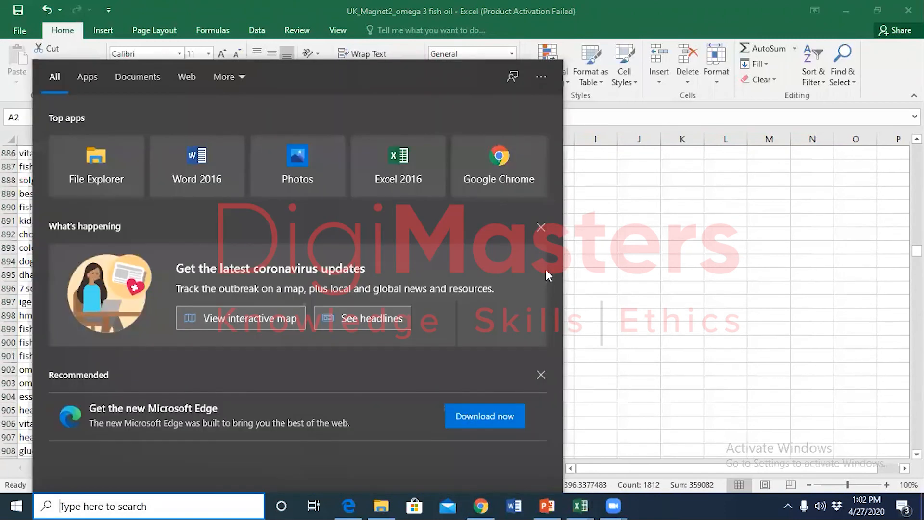
pyautogui.click(791, 251)
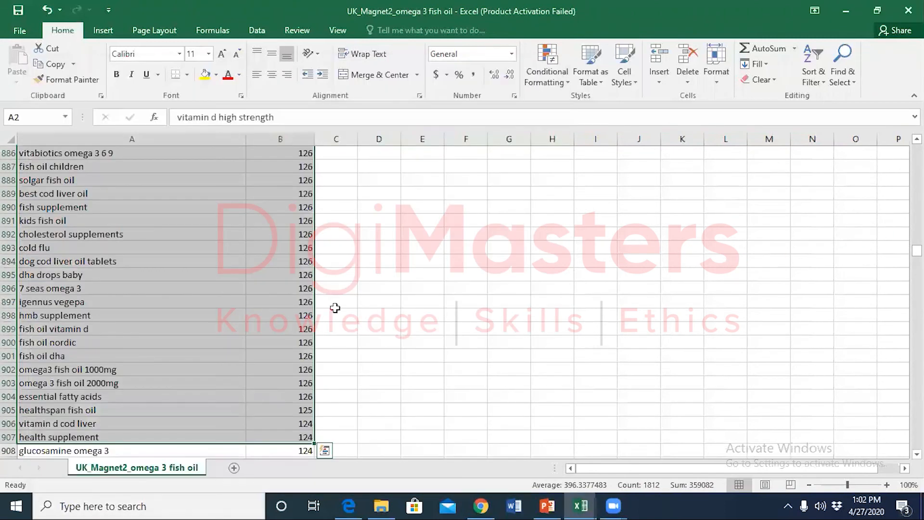
pyautogui.hotkey('ctrl', 'c')
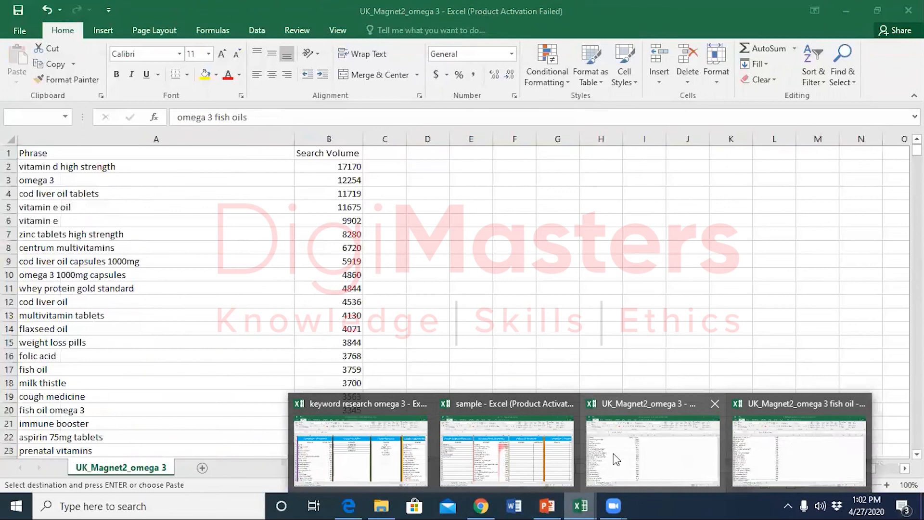
# Step: Paste the copied omega 3 fish oil phrases and volumes into the UK_Magnet2_omega 3 workbook at A764, directly below the existing list
pyautogui.click(592, 436)
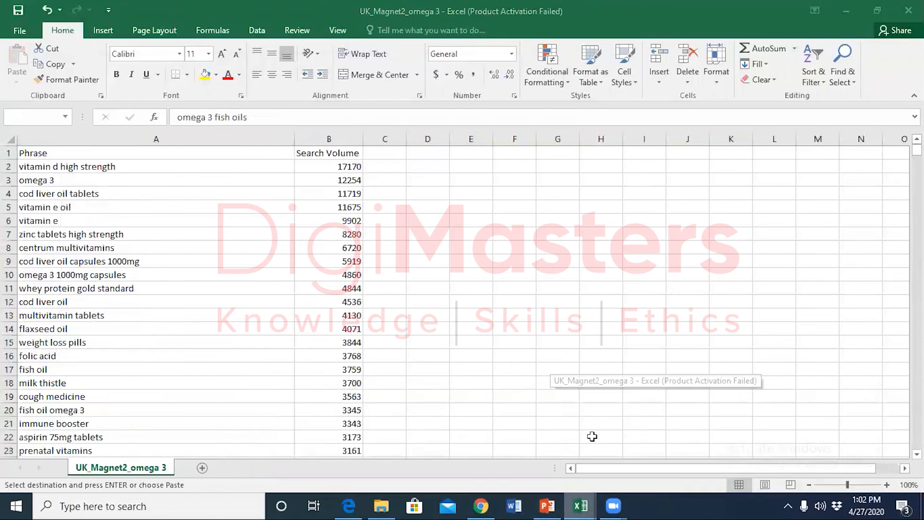
pyautogui.scroll(-20, 324, 400)
pyautogui.scroll(-20, 324, 400)
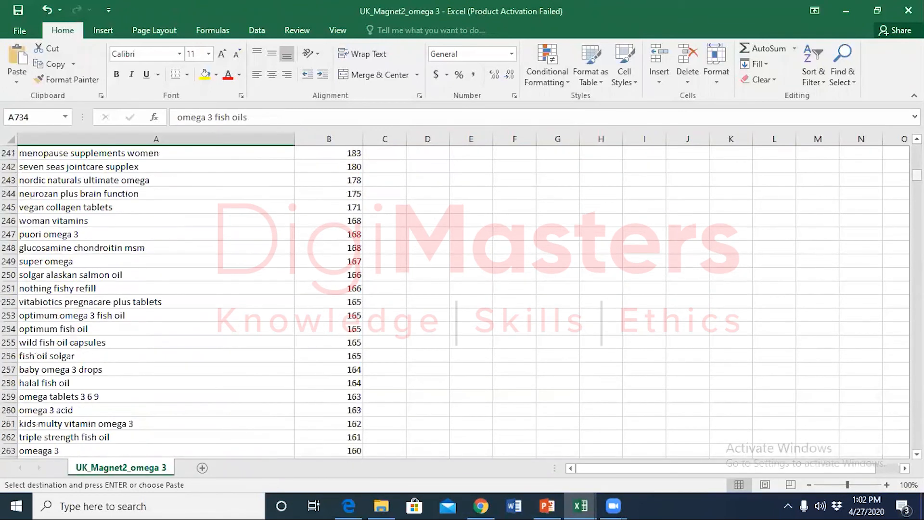
pyautogui.scroll(-20, 324, 400)
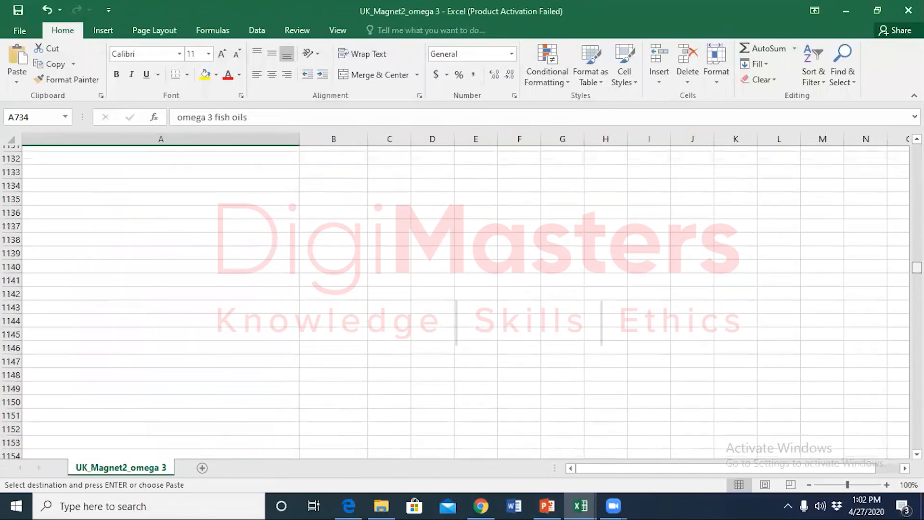
pyautogui.scroll(20, 324, 400)
pyautogui.scroll(-20, 324, 400)
pyautogui.scroll(13, 462, 301)
pyautogui.scroll(2, 462, 301)
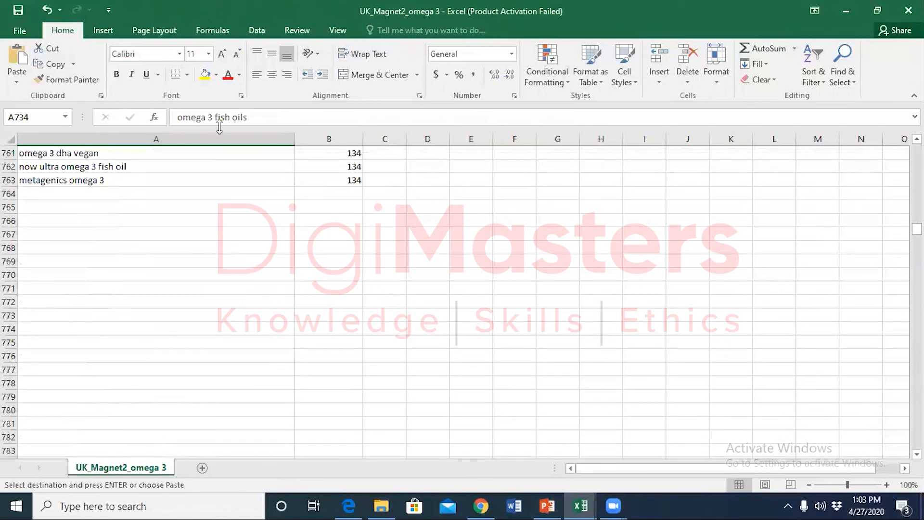
pyautogui.click(170, 196)
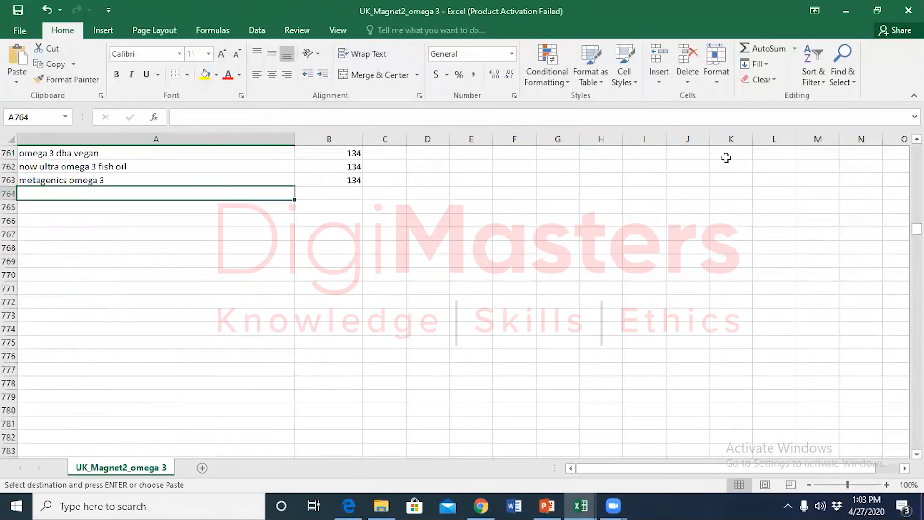
pyautogui.click(397, 248)
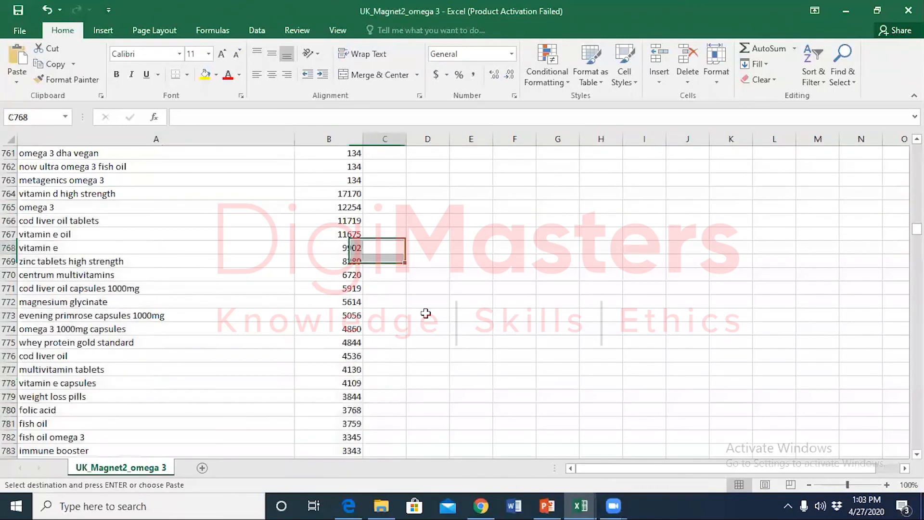
# Step: Review the Google Suggested Keywords in A6:A10 on the Data Centre sheet of the sample workbook
pyautogui.moveTo(584, 504)
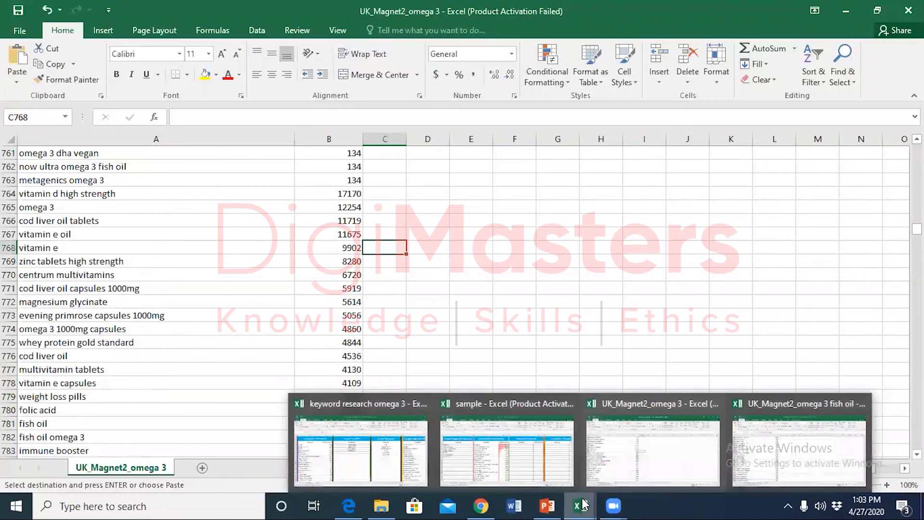
pyautogui.click(507, 443)
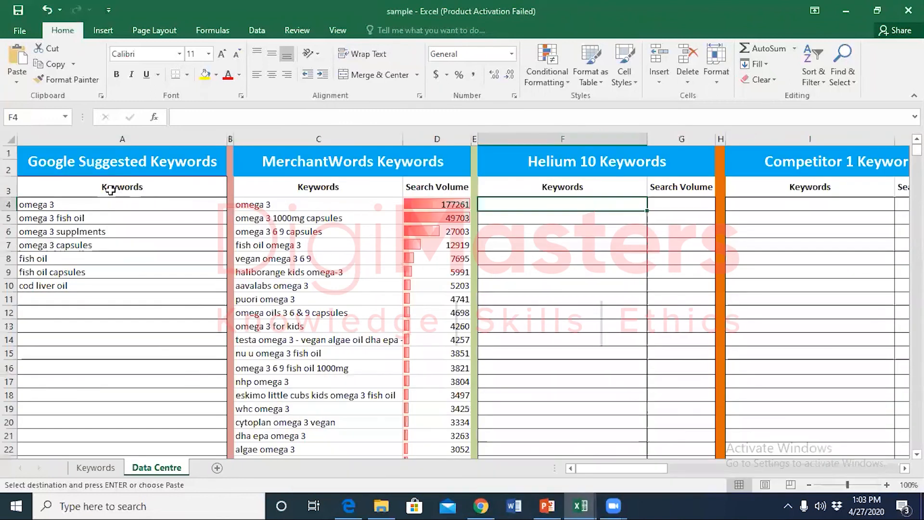
pyautogui.click(135, 229)
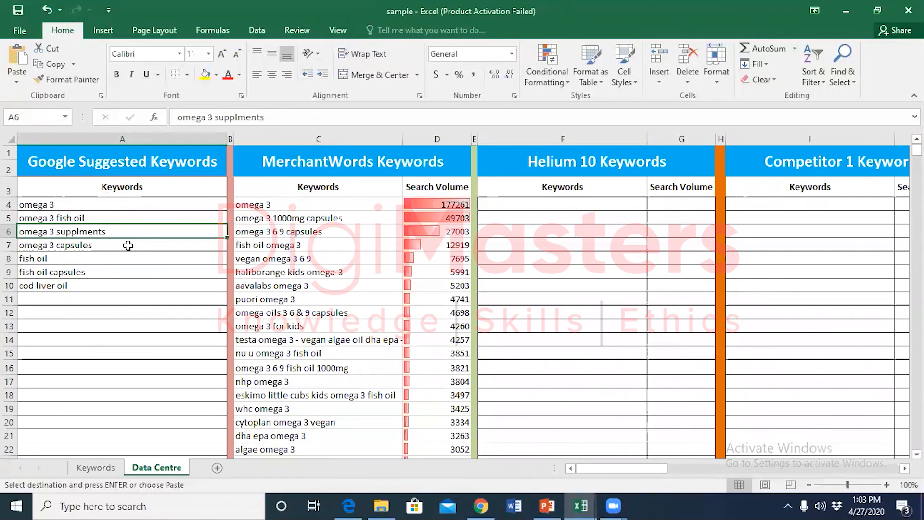
pyautogui.click(128, 245)
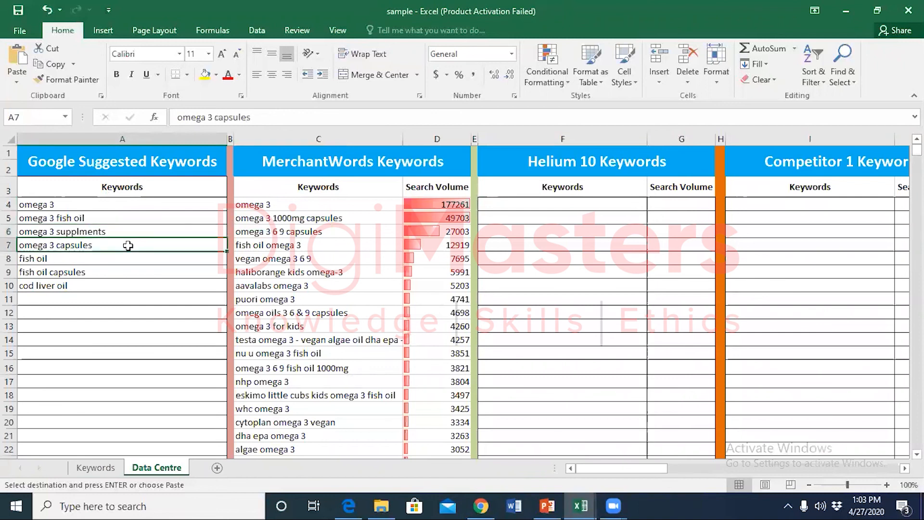
pyautogui.click(96, 261)
pyautogui.click(123, 272)
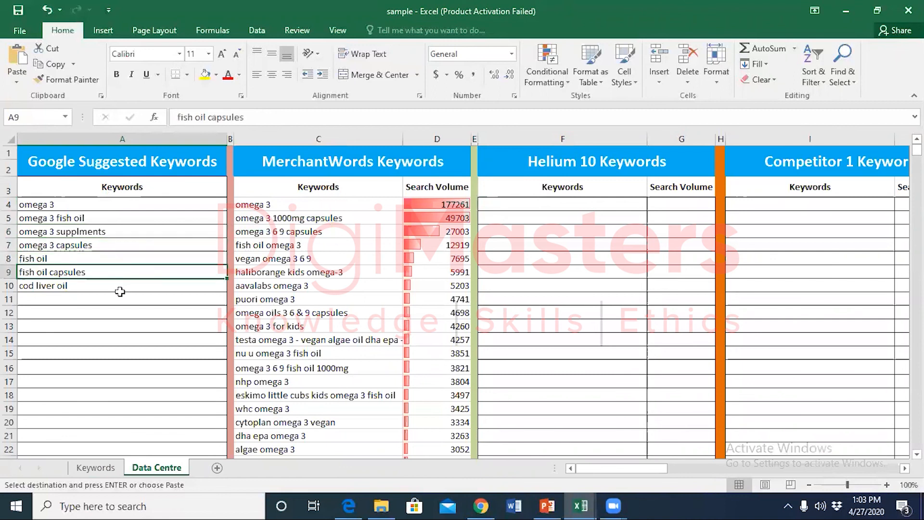
pyautogui.click(114, 288)
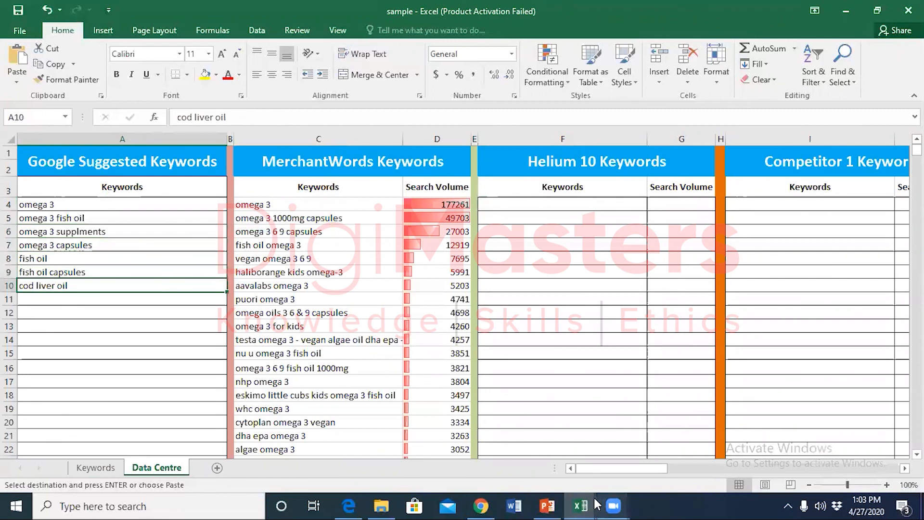
# Step: Add filters to the Phrase and Search Volume columns of the UK_Magnet2_omega 3 workbook and sort Search Volume from largest to smallest
pyautogui.moveTo(588, 504)
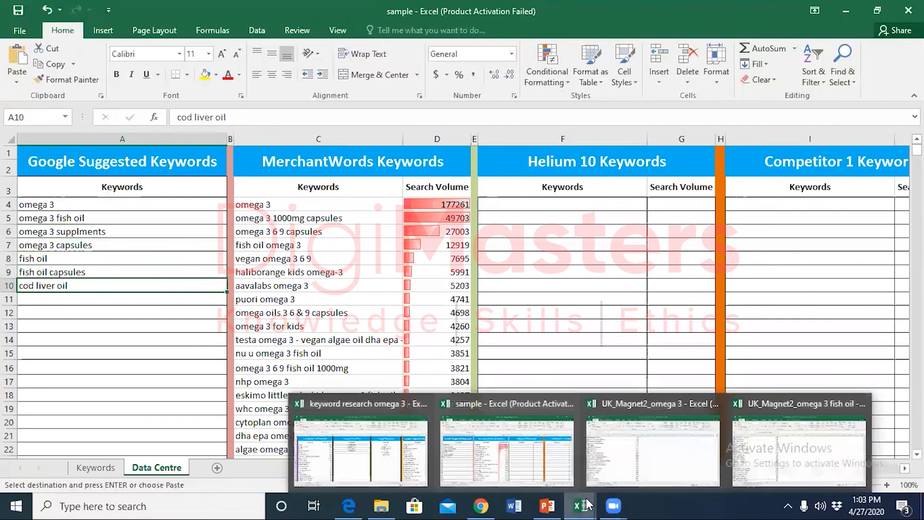
pyautogui.click(653, 450)
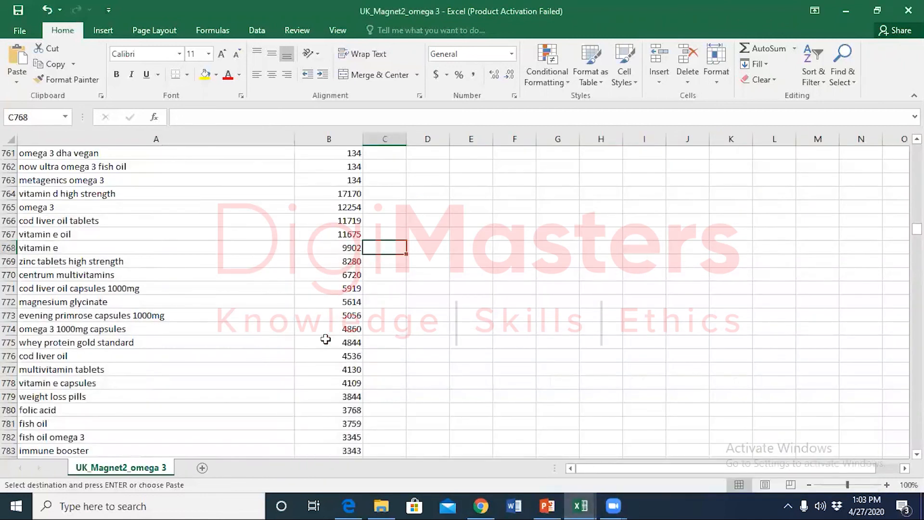
pyautogui.scroll(-20, 326, 339)
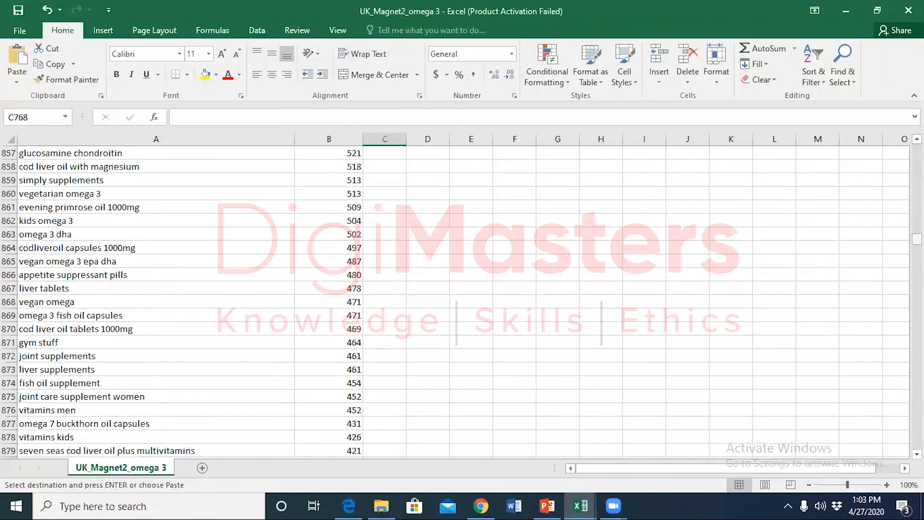
pyautogui.scroll(-20, 326, 340)
pyautogui.scroll(20, 326, 339)
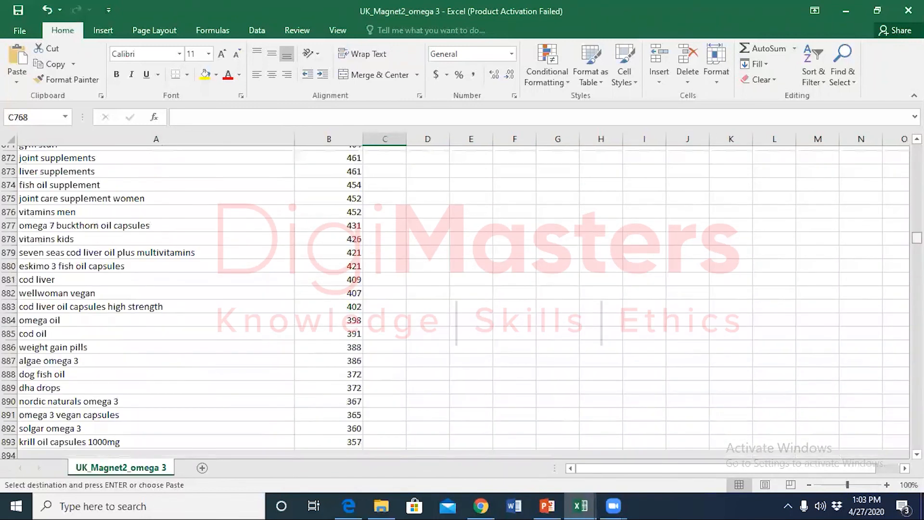
pyautogui.scroll(20, 456, 301)
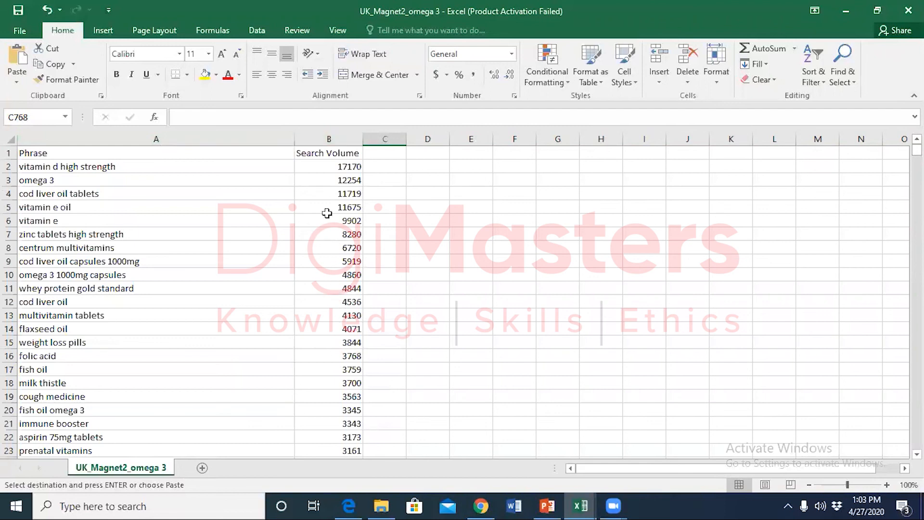
pyautogui.moveTo(262, 139); pyautogui.dragTo(331, 139)
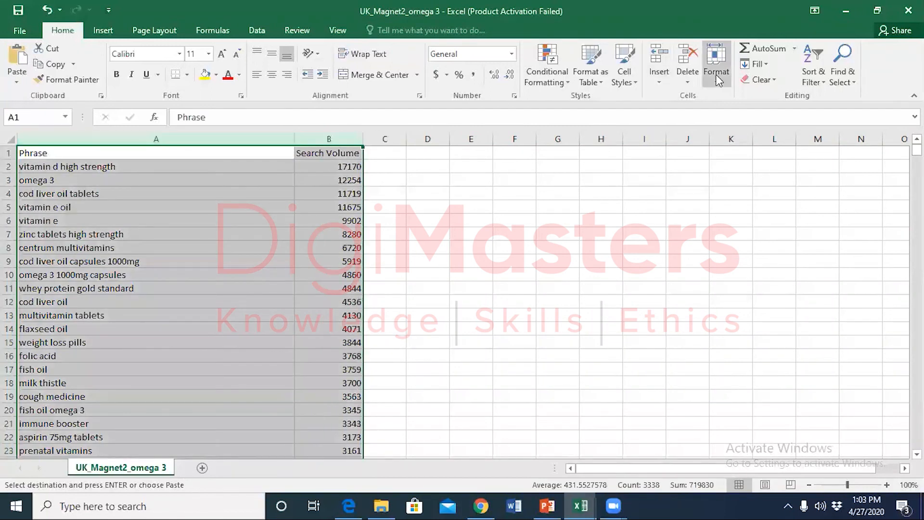
pyautogui.click(817, 85)
pyautogui.click(811, 81)
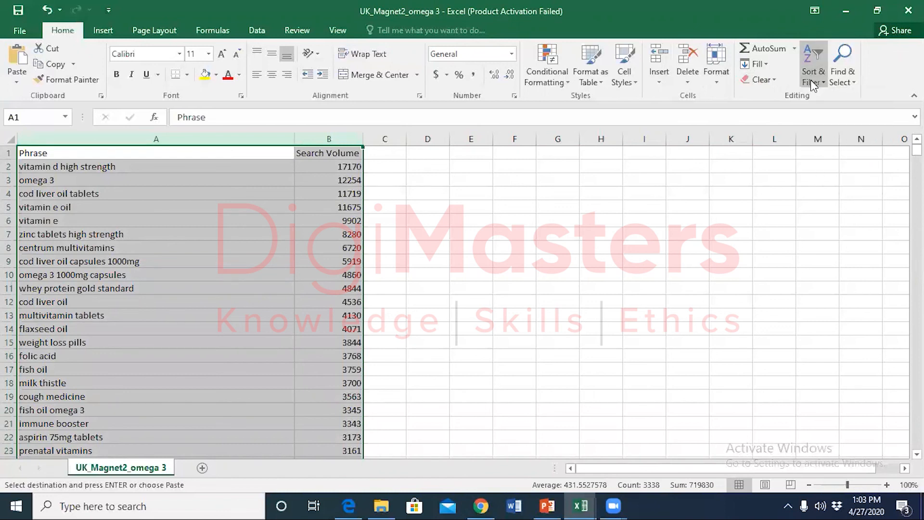
pyautogui.press('alt')
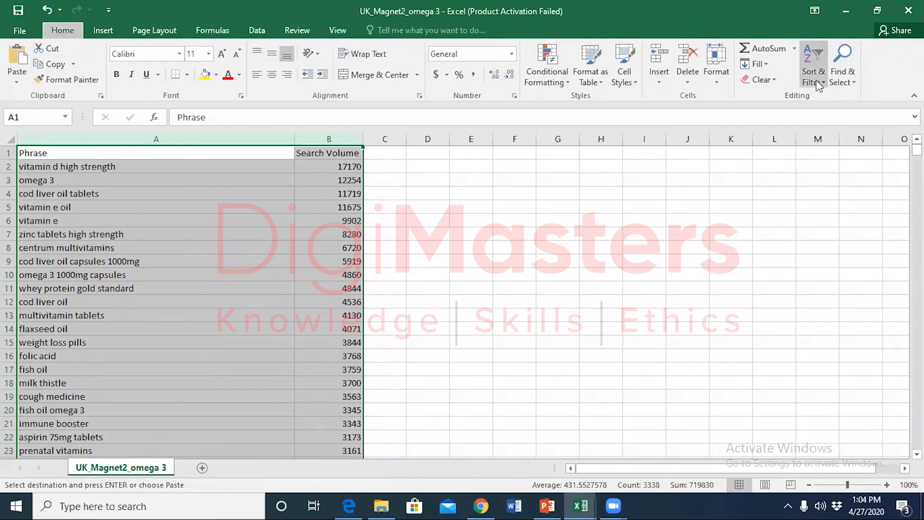
pyautogui.click(817, 81)
pyautogui.click(824, 145)
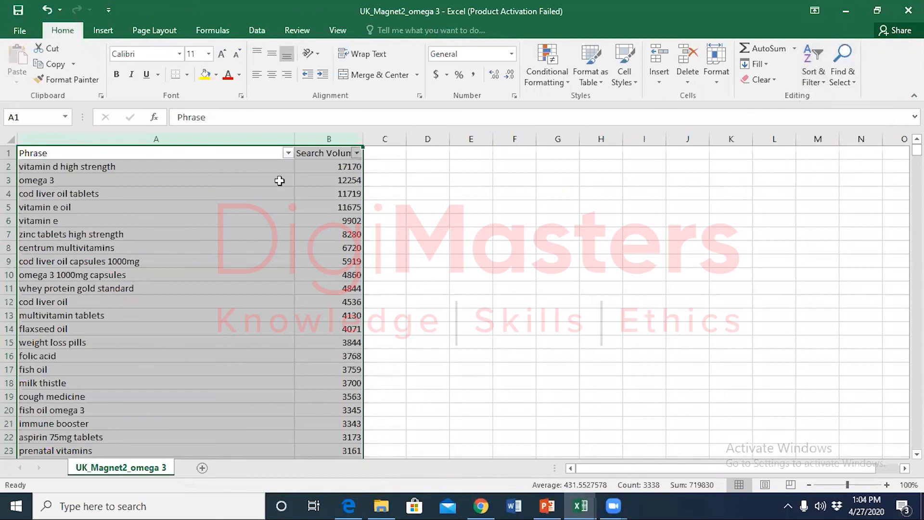
pyautogui.click(357, 154)
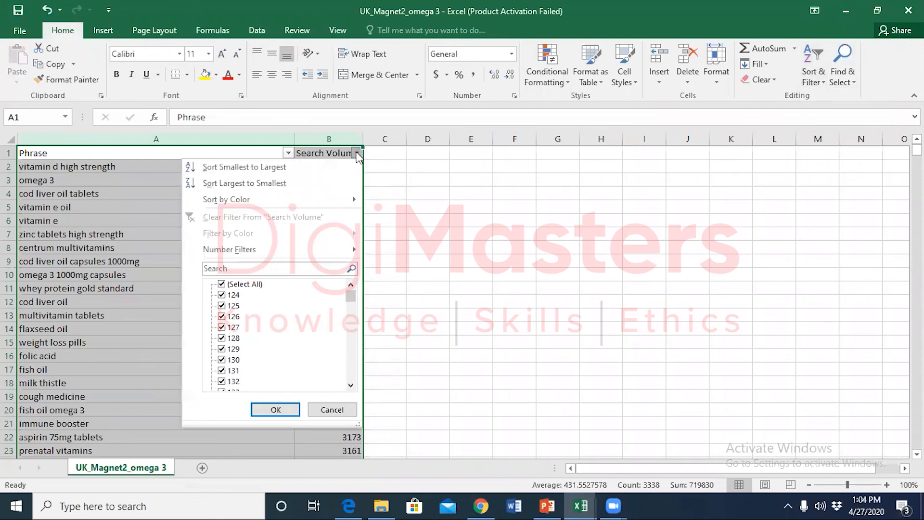
pyautogui.click(232, 184)
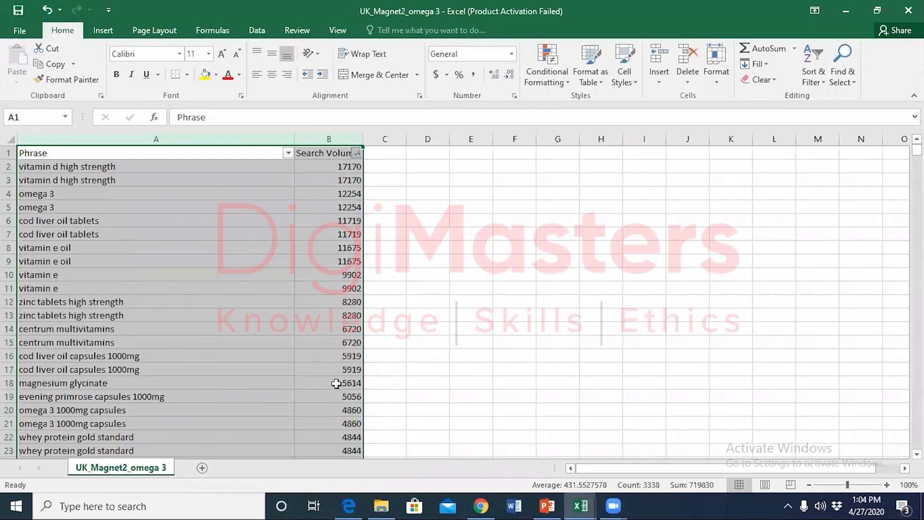
# Step: Copy the sorted phrases and search volumes in A2:B1063 into the sample workbook's Helium 10 Keywords section, starting at F4
pyautogui.click(158, 167)
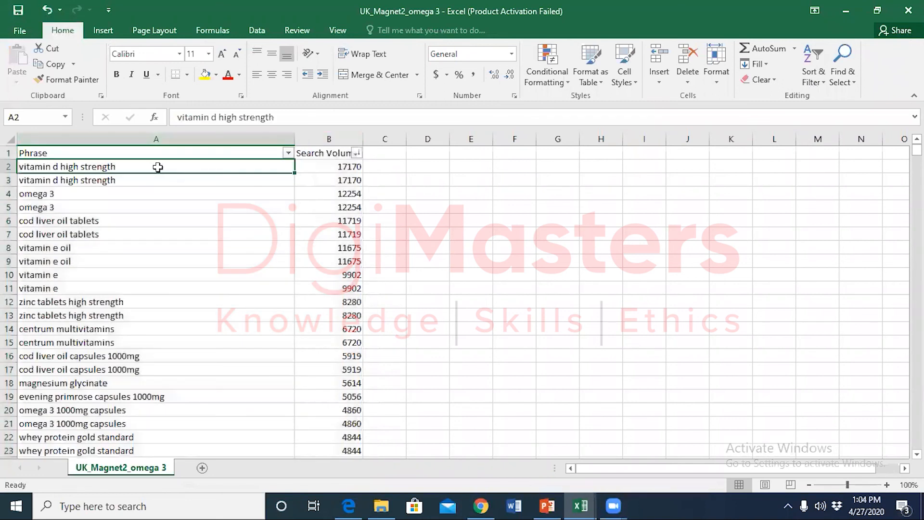
pyautogui.moveTo(301, 180); pyautogui.dragTo(364, 459)
pyautogui.moveTo(315, 482); pyautogui.dragTo(315, 472)
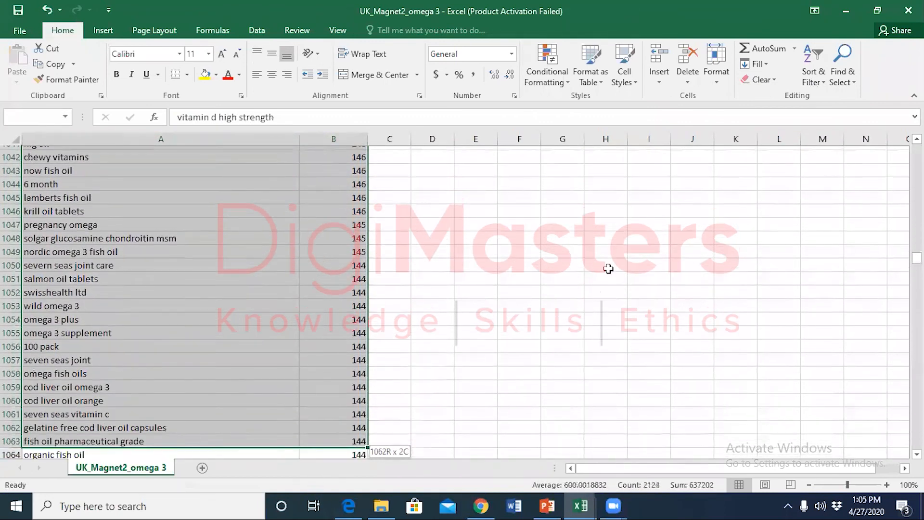
pyautogui.hotkey('ctrl', 'c')
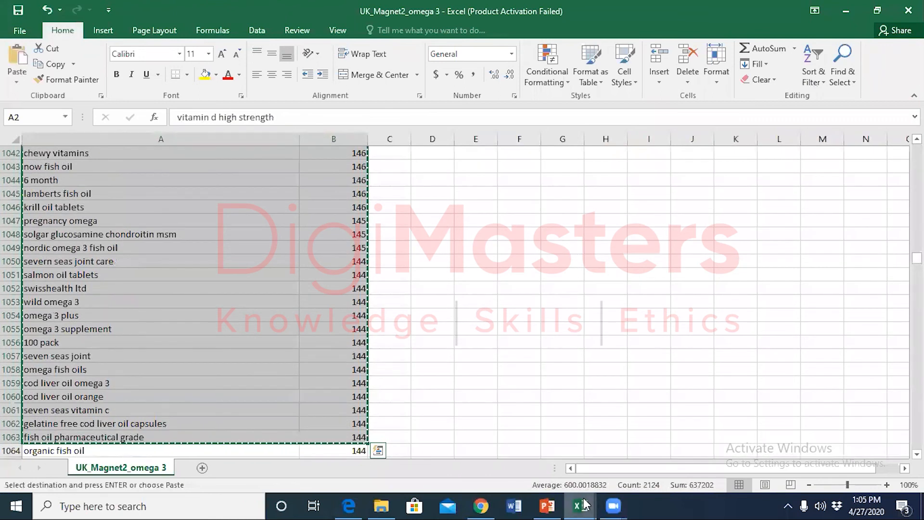
pyautogui.moveTo(581, 506)
pyautogui.click(533, 455)
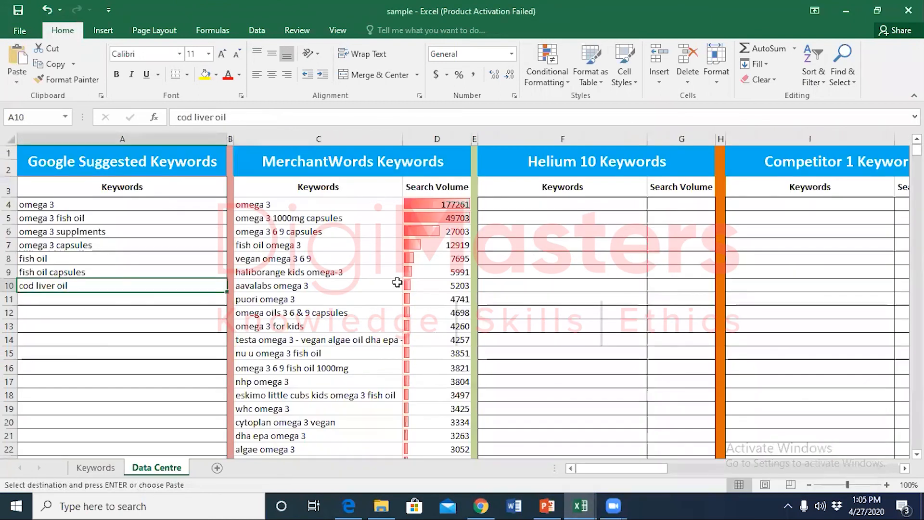
pyautogui.click(586, 204)
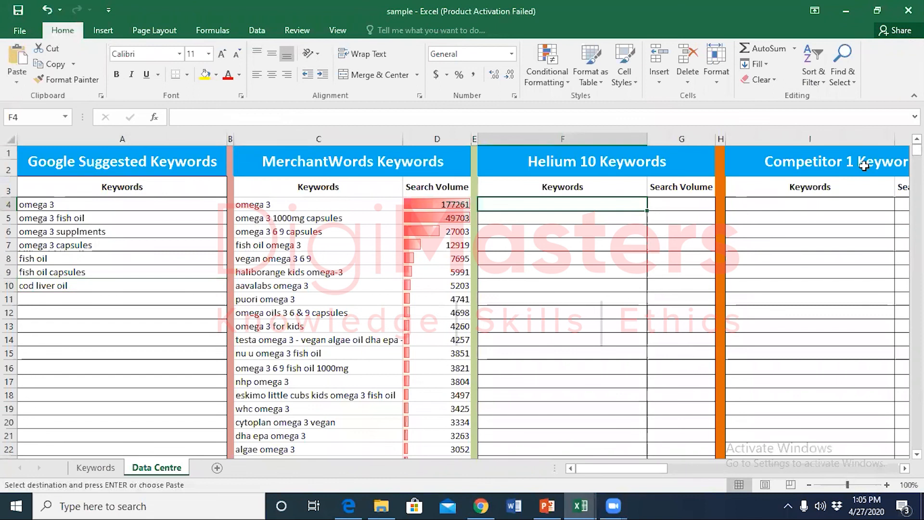
pyautogui.hotkey('ctrl', 'v')
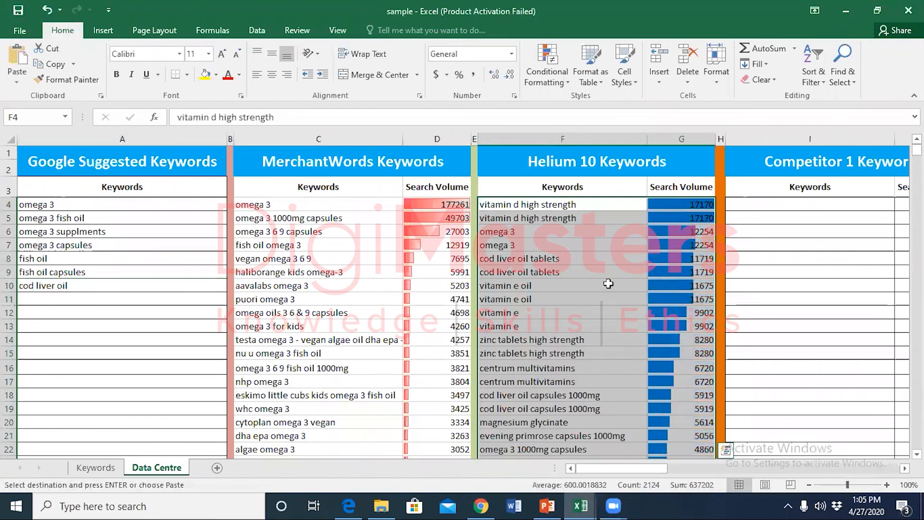
# Step: Remove duplicates from the Phrase and Search Volume columns of the UK_Magnet2_omega 3 workbook, treating the first row as headers
pyautogui.click(586, 504)
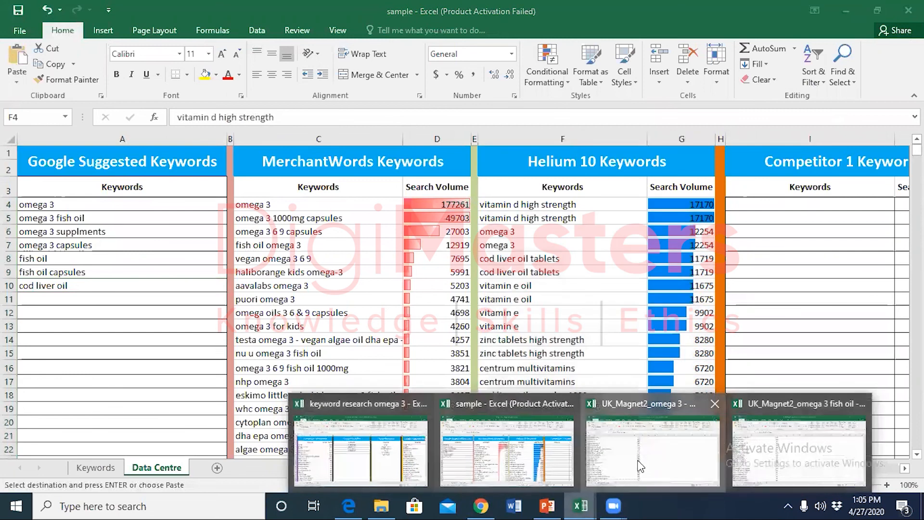
pyautogui.click(641, 466)
pyautogui.moveTo(248, 134); pyautogui.dragTo(335, 139)
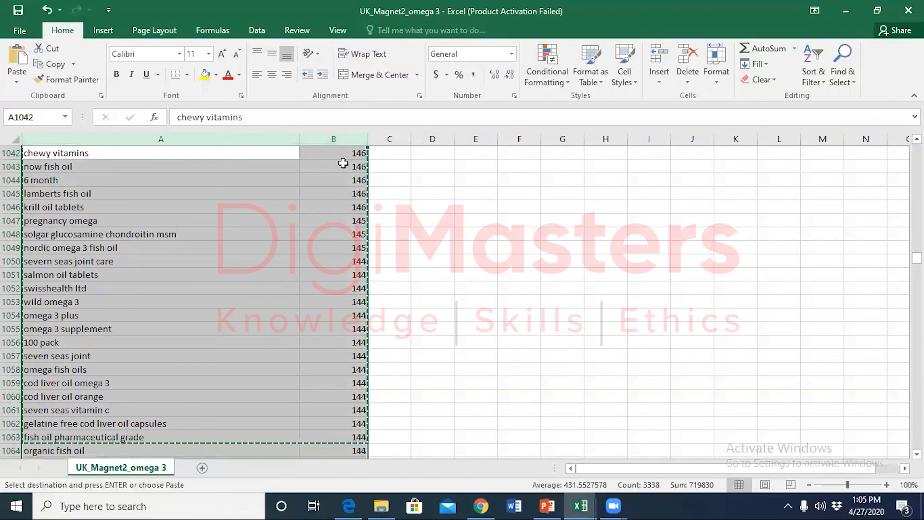
pyautogui.press('Escape')
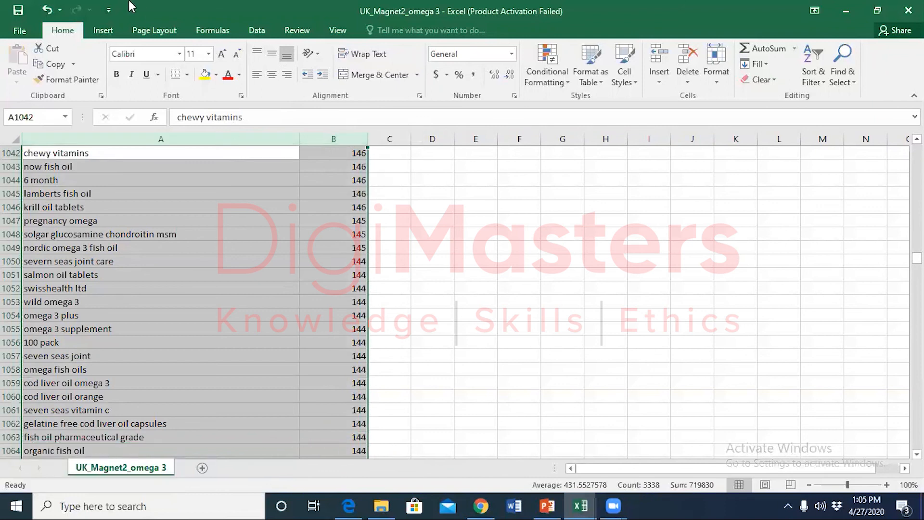
pyautogui.click(258, 30)
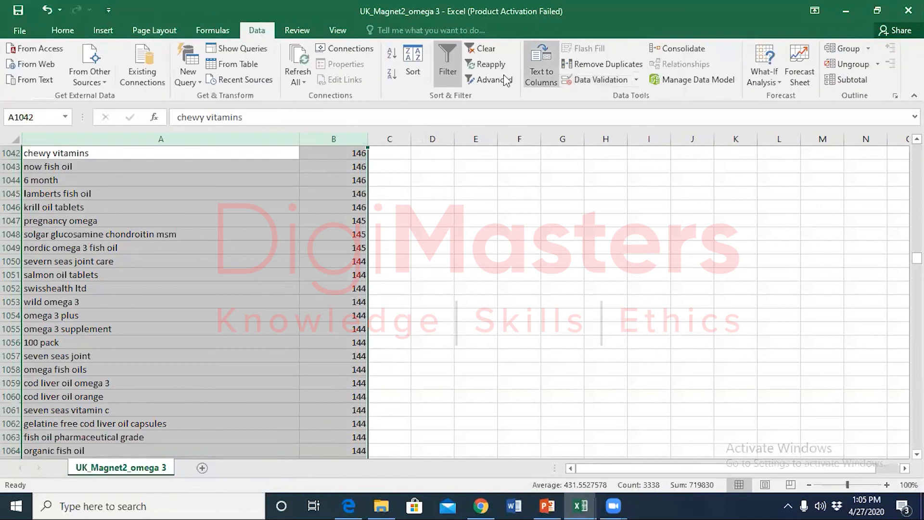
pyautogui.click(604, 63)
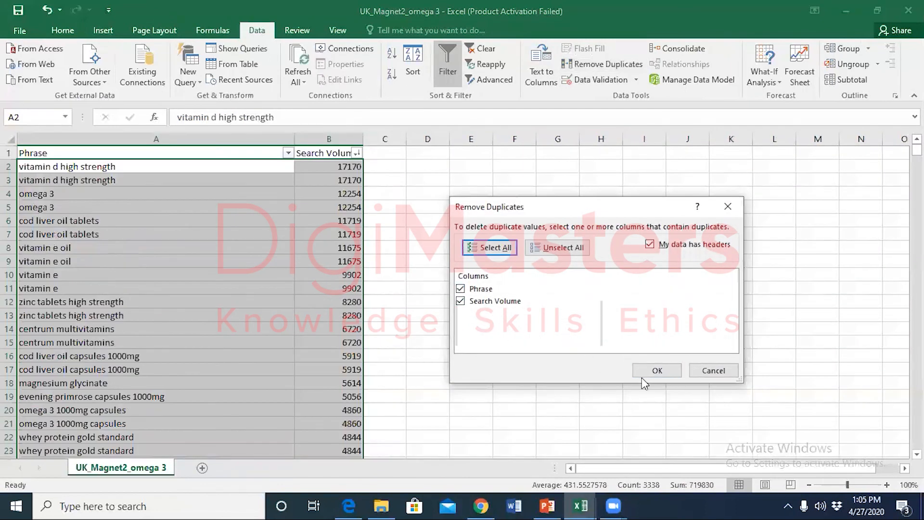
pyautogui.click(657, 371)
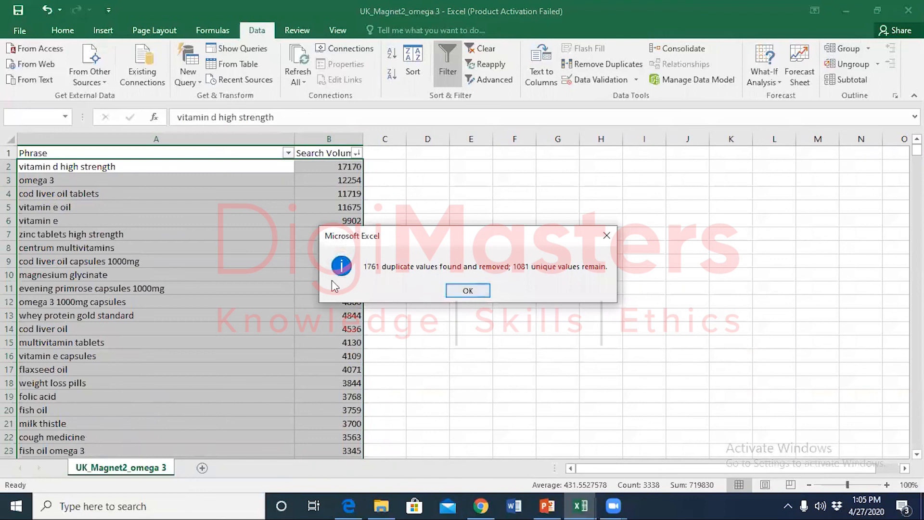
# Step: Copy the Phrase and Search Volume columns of UK_Magnet2_omega 3, and undo the earlier paste in the sample workbook's Helium 10 Keywords section
pyautogui.press('Return')
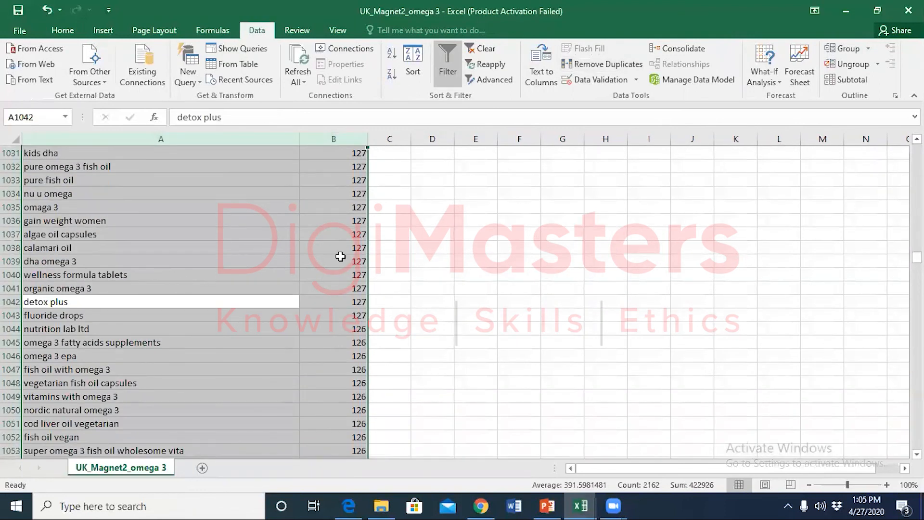
pyautogui.hotkey('ctrl', 'c')
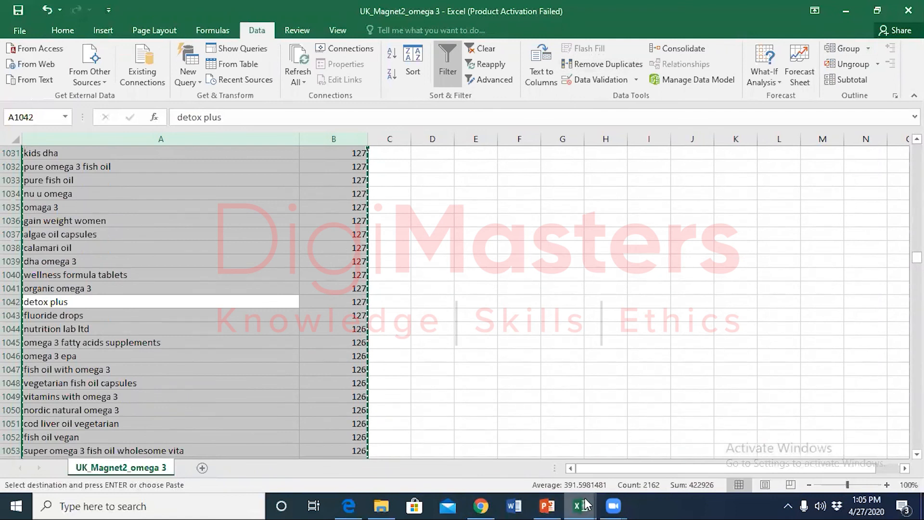
pyautogui.moveTo(581, 505)
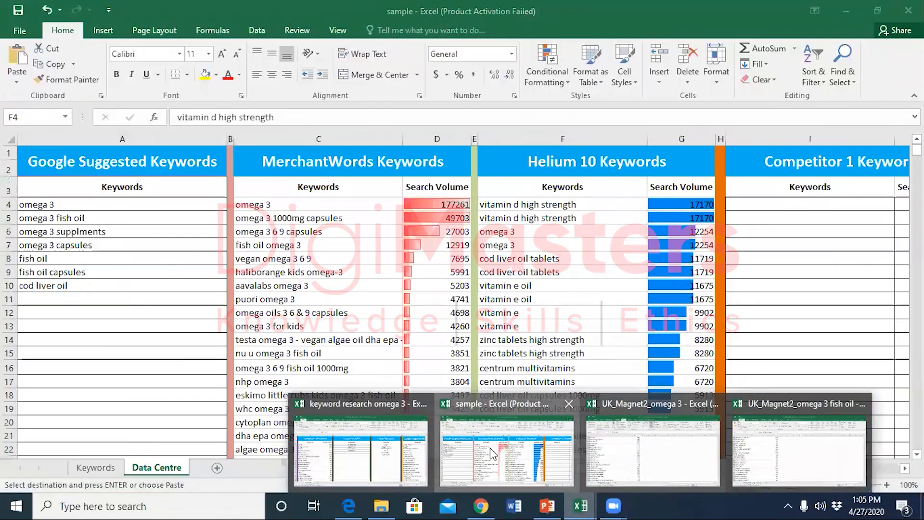
pyautogui.click(490, 448)
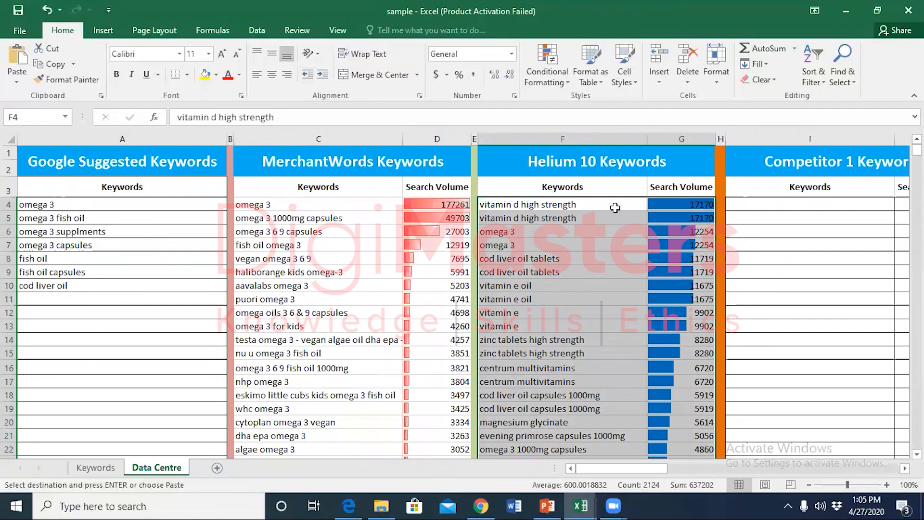
pyautogui.hotkey('alt', 'Tab')
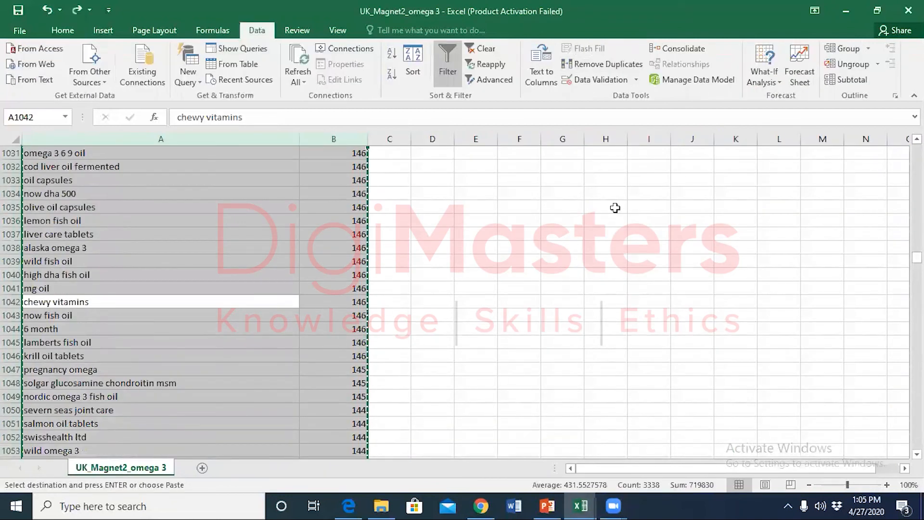
pyautogui.click(581, 505)
pyautogui.click(557, 451)
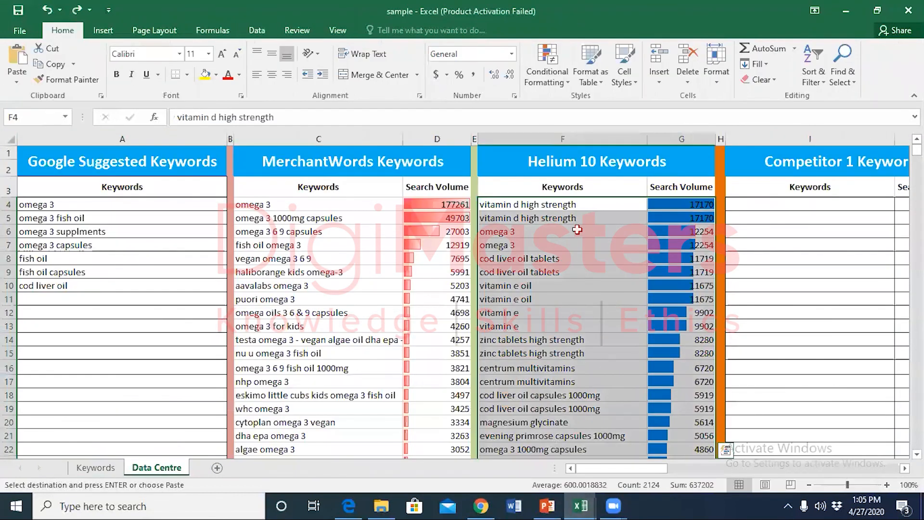
pyautogui.click(577, 229)
pyautogui.hotkey('ctrl', 'z')
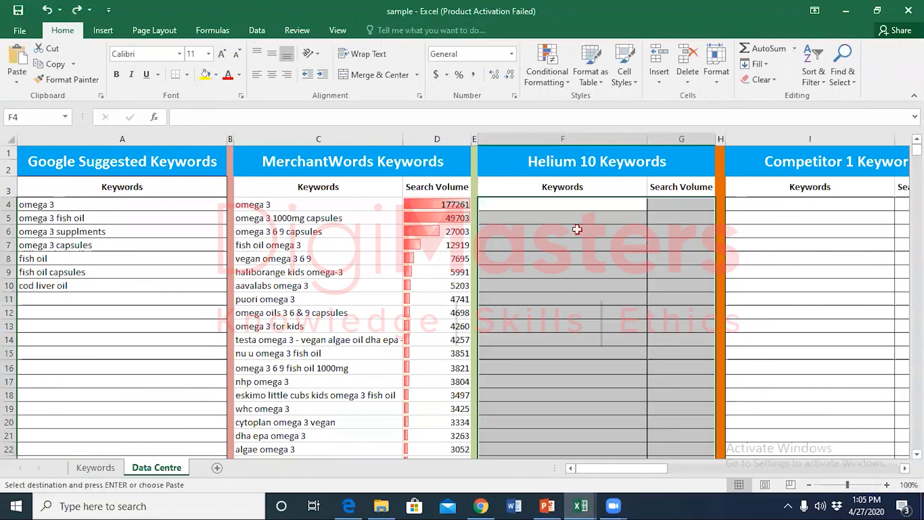
# Step: Try to copy the entire Phrase and Search Volume columns of UK_Magnet2_omega 3 into the sample workbook's Helium 10 Keywords section at F4
pyautogui.click(580, 506)
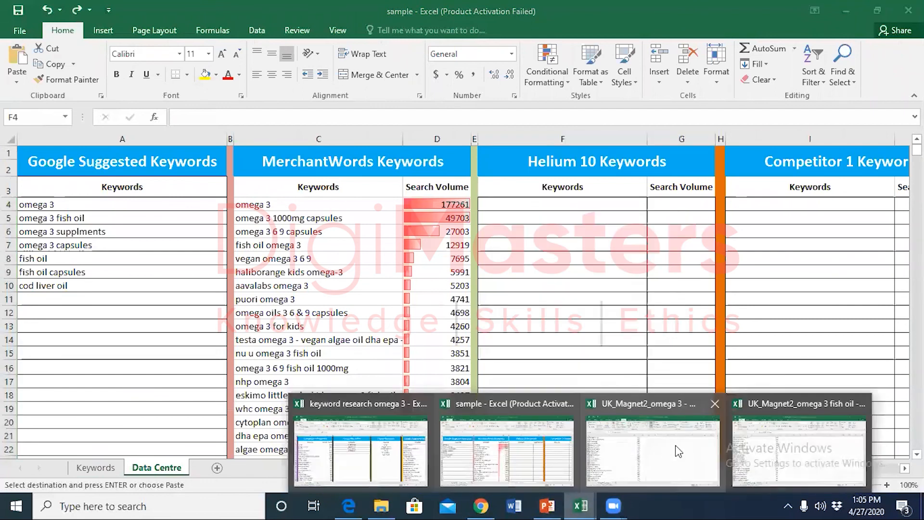
pyautogui.click(647, 448)
pyautogui.hotkey('ctrl', 'c')
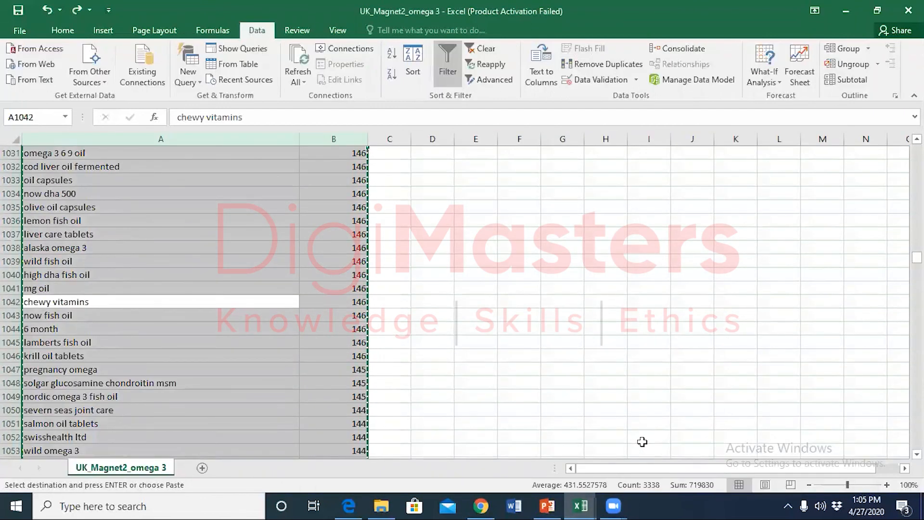
pyautogui.click(581, 506)
pyautogui.click(498, 432)
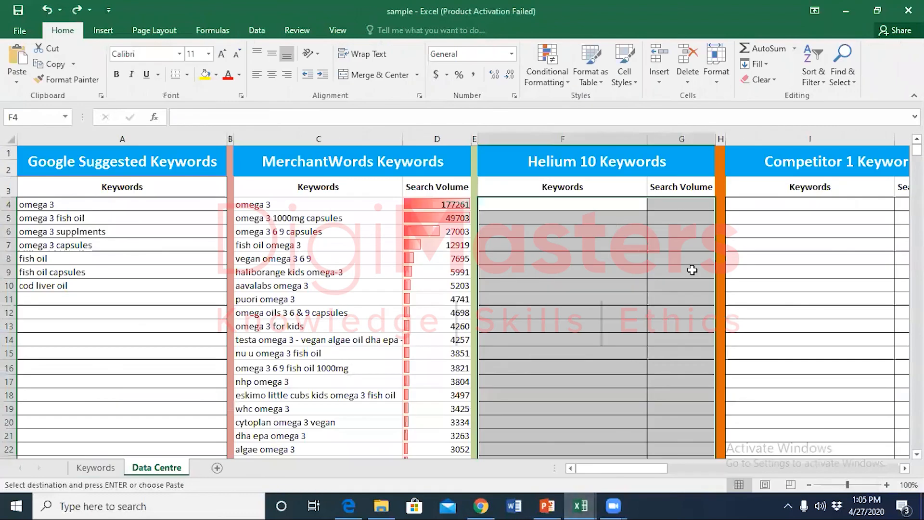
pyautogui.click(609, 206)
pyautogui.hotkey('ctrl', 'v')
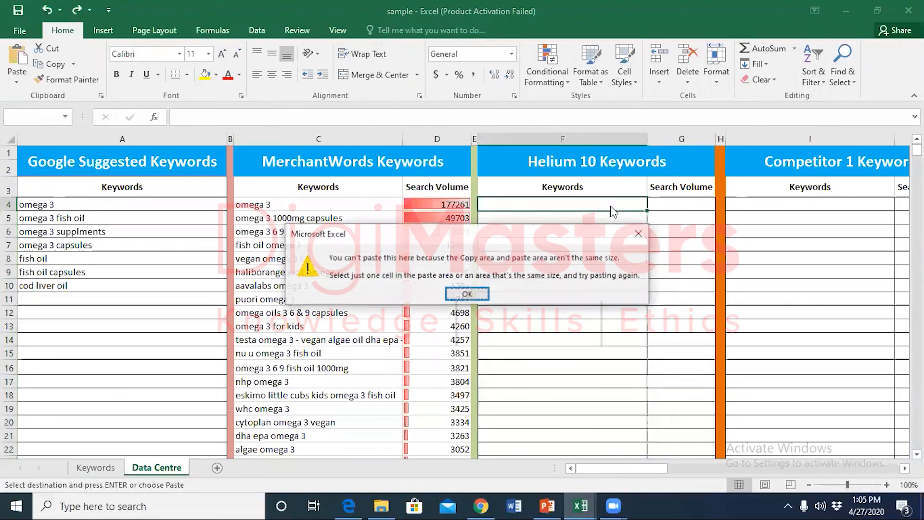
pyautogui.click(469, 292)
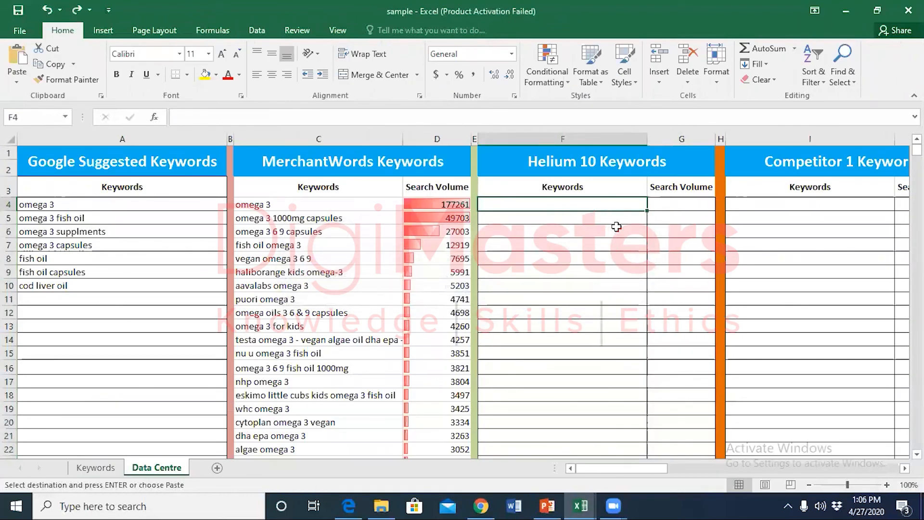
# Step: Remove duplicates again from columns A and B of the UK_Magnet2_omega 3 workbook, comparing Phrase and Search Volume with the first row as headers
pyautogui.moveTo(581, 506)
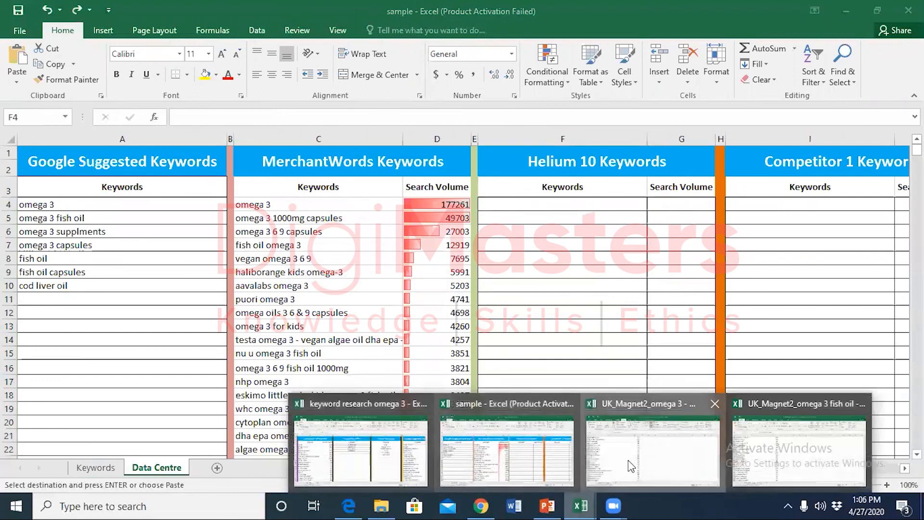
pyautogui.click(645, 445)
pyautogui.scroll(9, 301, 309)
pyautogui.click(289, 300)
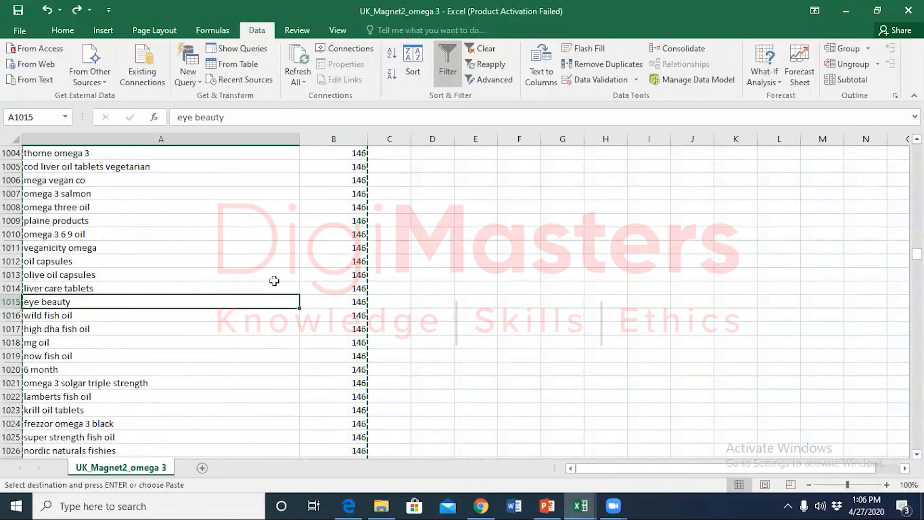
pyautogui.scroll(19, 289, 278)
pyautogui.scroll(20, 313, 278)
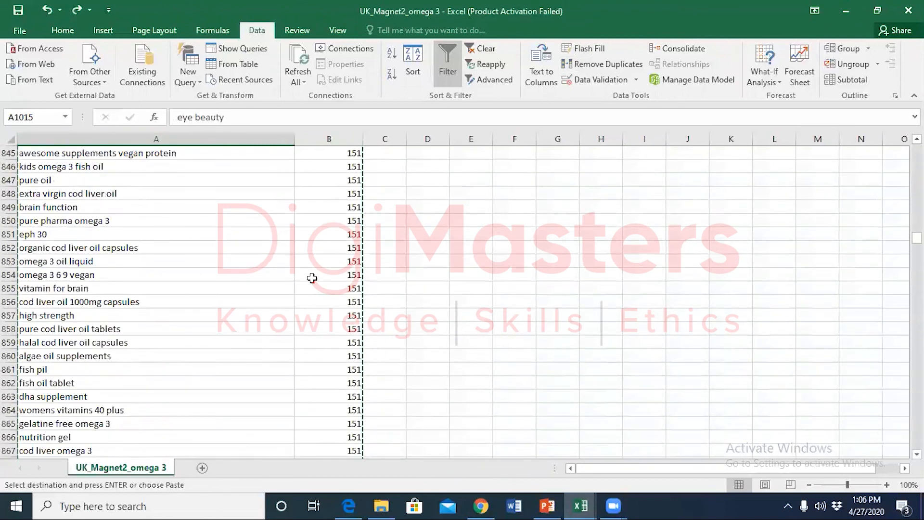
pyautogui.press('Escape')
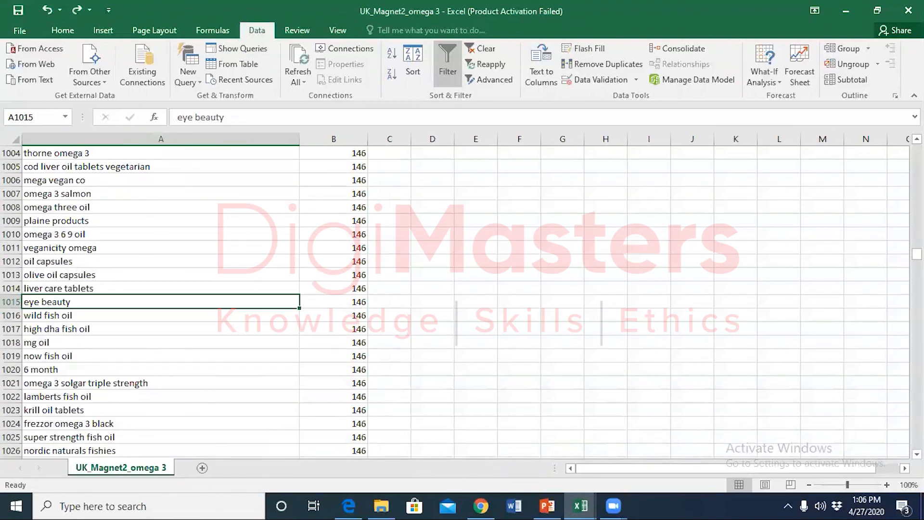
pyautogui.scroll(20, 212, 158)
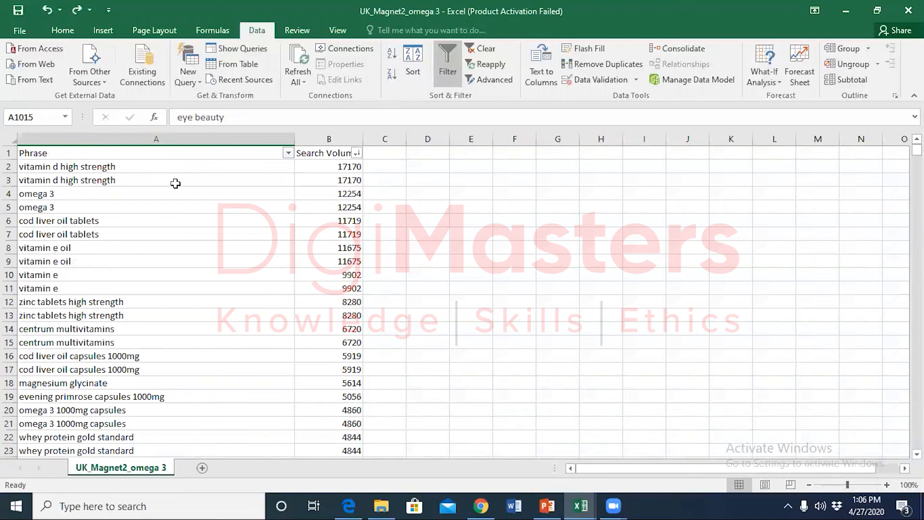
pyautogui.moveTo(258, 138); pyautogui.dragTo(323, 138)
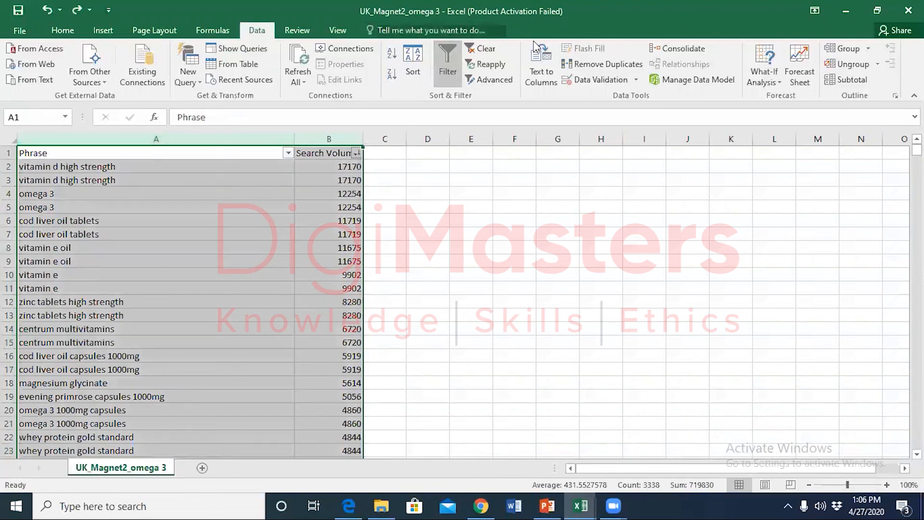
pyautogui.click(609, 64)
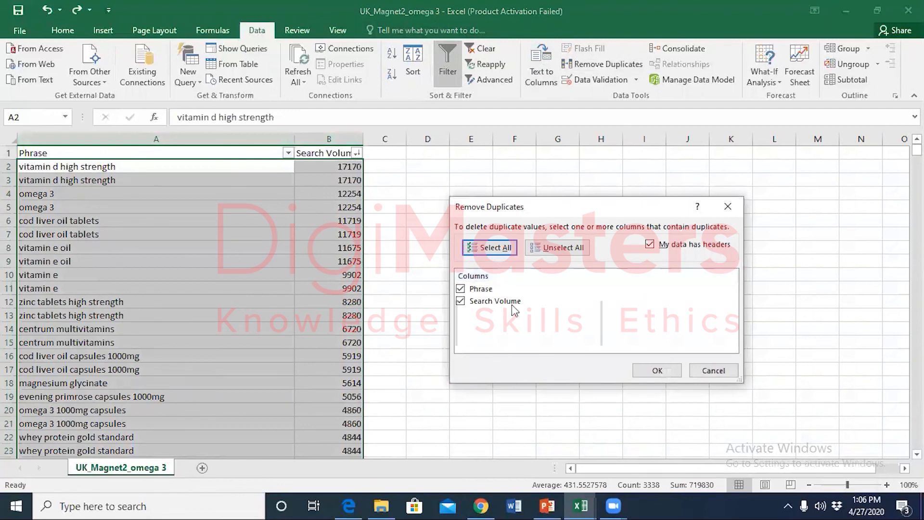
pyautogui.click(657, 371)
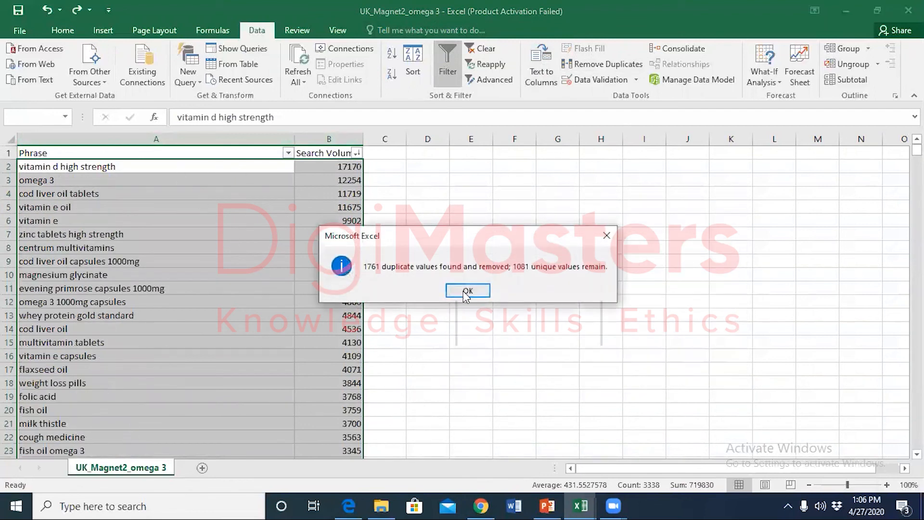
pyautogui.click(467, 291)
# Step: Copy the deduplicated phrases and search volumes in A2:B579 into the sample workbook's Helium 10 Keywords section, starting at F4
pyautogui.moveTo(132, 165); pyautogui.dragTo(337, 455)
pyautogui.hotkey('ctrl', 'c')
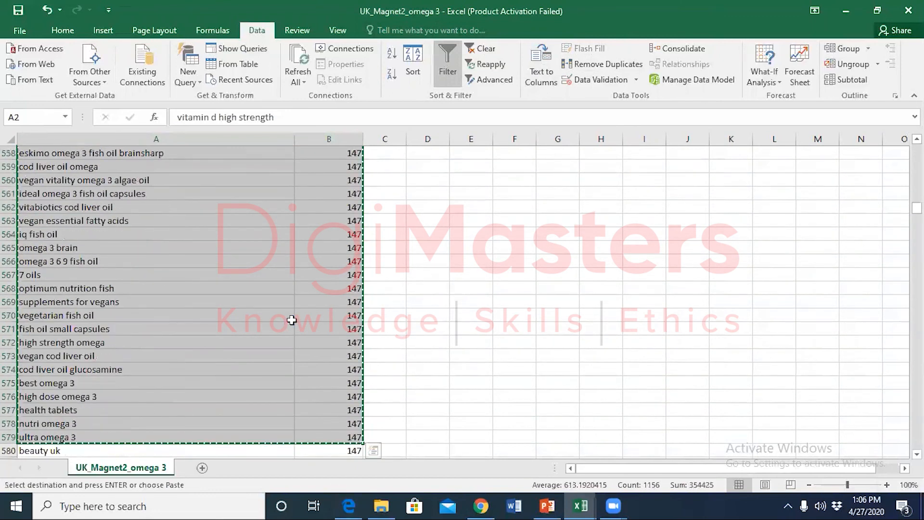
pyautogui.click(580, 504)
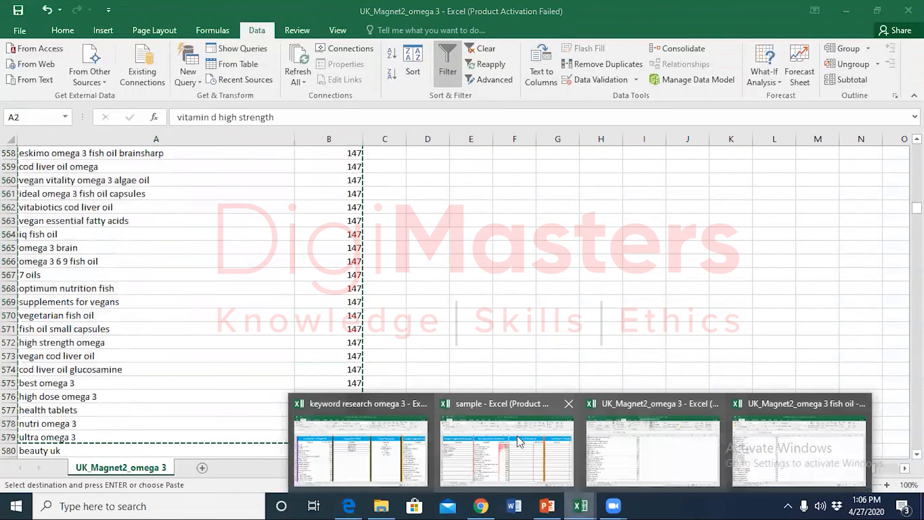
pyautogui.click(517, 438)
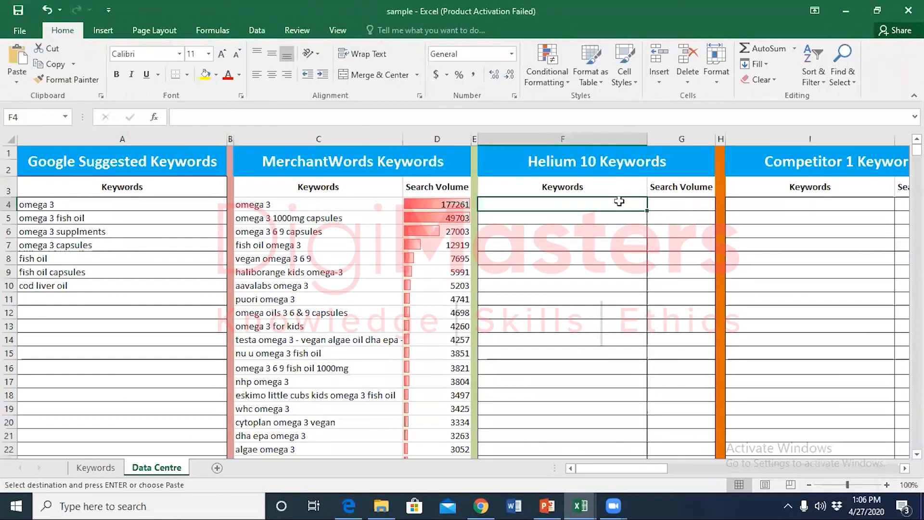
pyautogui.hotkey('ctrl', 'v')
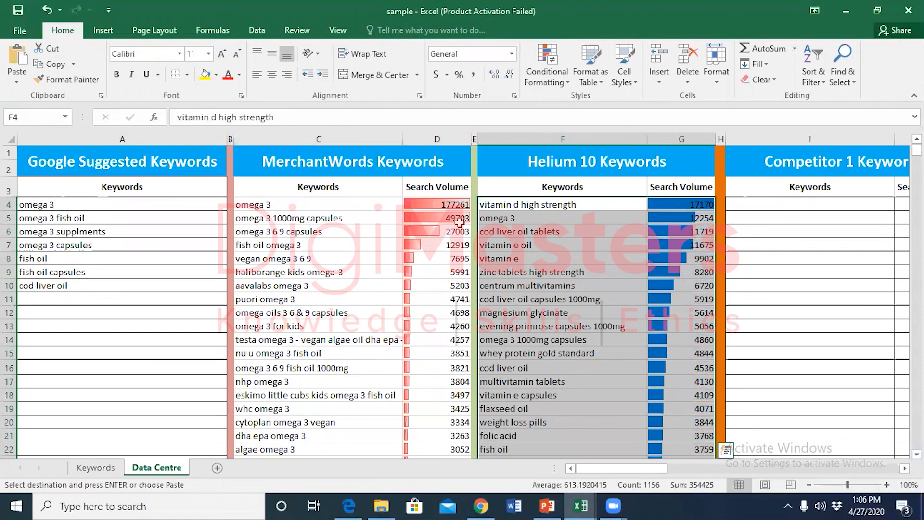
# Step: Review the Google Suggested Keywords in A4:A10 alongside the MerchantWords and Helium 10 keywords on the Data Centre sheet
pyautogui.click(396, 216)
pyautogui.click(581, 235)
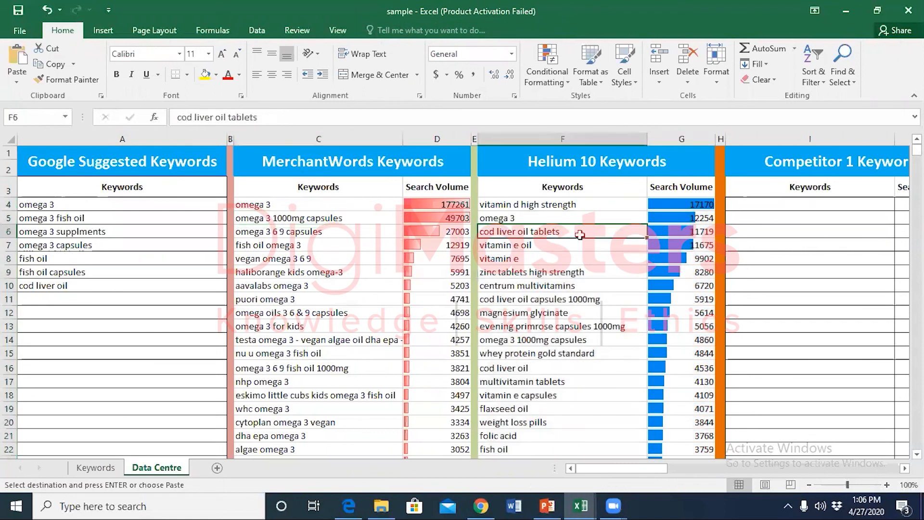
pyautogui.click(41, 208)
pyautogui.moveTo(79, 217); pyautogui.dragTo(78, 289)
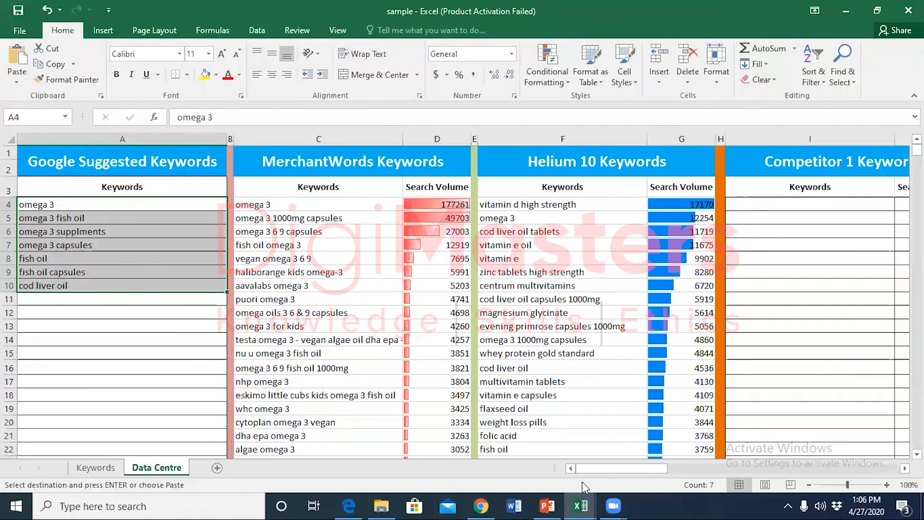
pyautogui.moveTo(628, 468)
pyautogui.mouseDown()
pyautogui.moveTo(722, 470)
pyautogui.moveTo(626, 472)
pyautogui.moveTo(695, 477)
pyautogui.moveTo(735, 469)
pyautogui.moveTo(612, 475)
pyautogui.mouseUp()
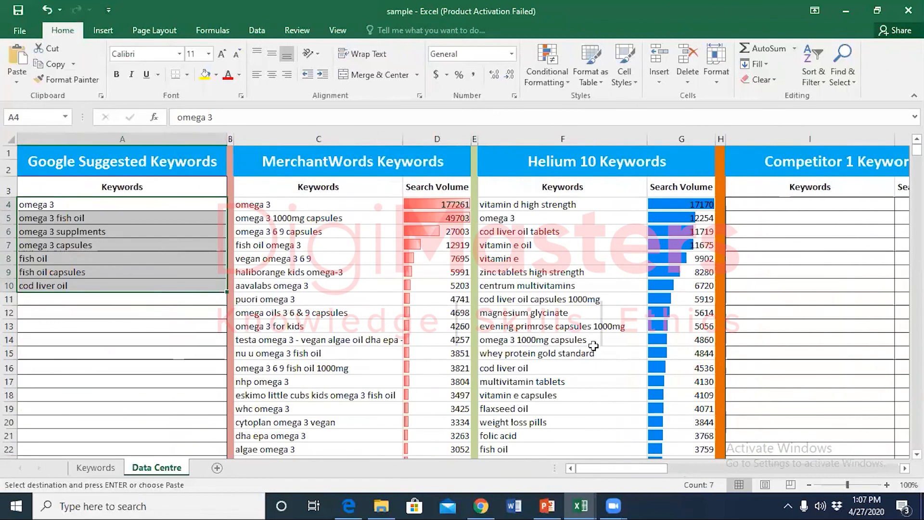